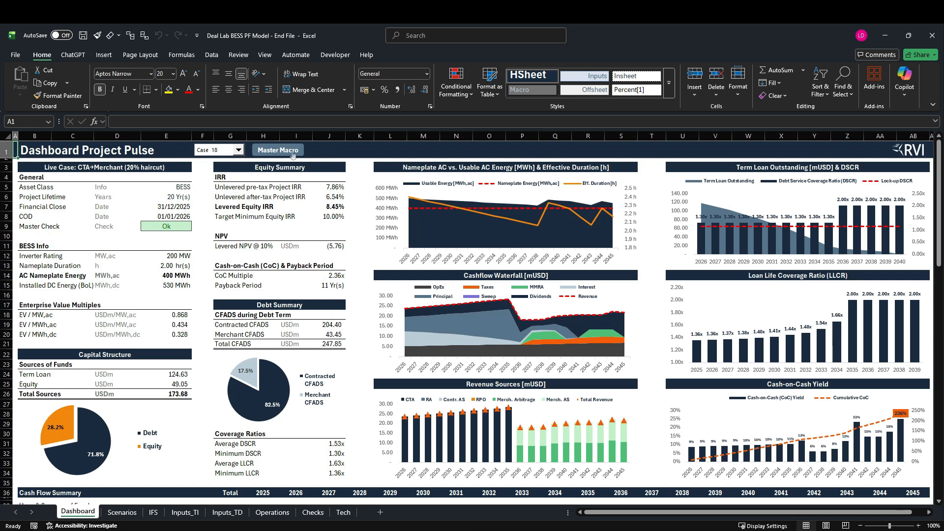
# Switch the dashboard's live case to Case 21 and highlight the Cashflow Waterfall and Term Loan Outstanding & DSCR charts.
pyautogui.click(238, 150)
pyautogui.click(216, 191)
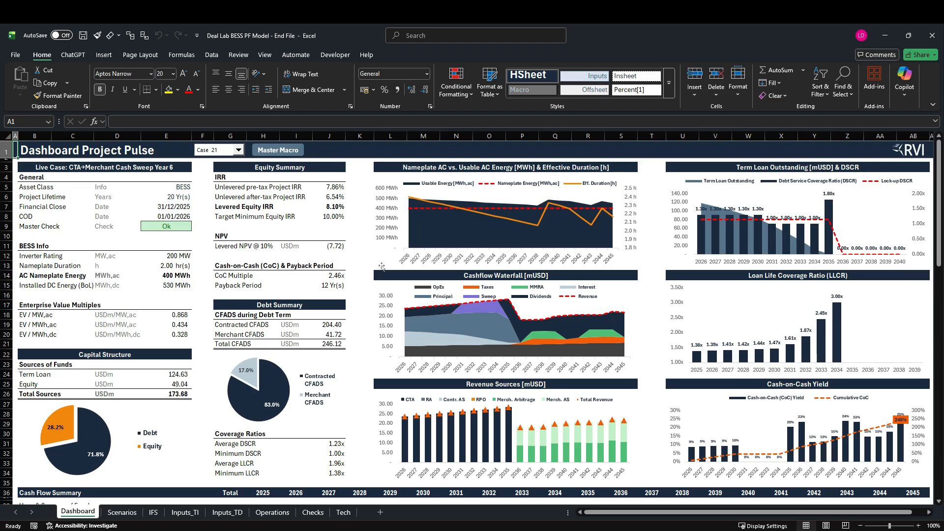
pyautogui.moveTo(380, 273); pyautogui.dragTo(642, 382)
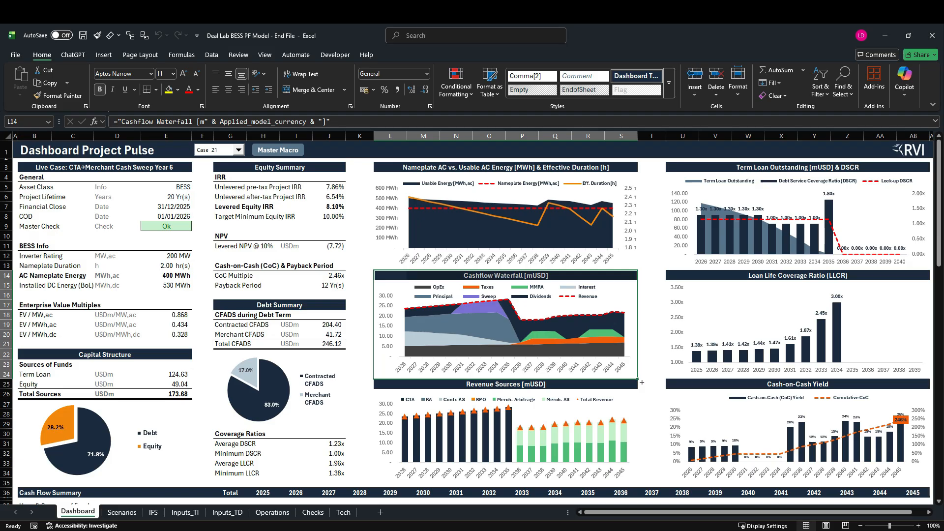
pyautogui.moveTo(680, 172); pyautogui.dragTo(923, 273)
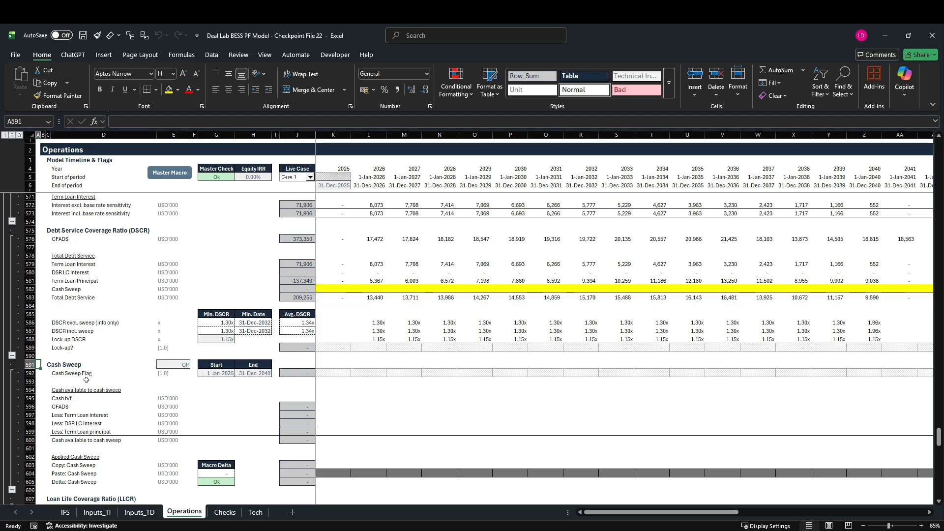
# Highlight the whole Cash Sweep block on the Operations sheet, rows 591 to 606.
pyautogui.click(30, 364)
pyautogui.moveTo(30, 365); pyautogui.dragTo(45, 492)
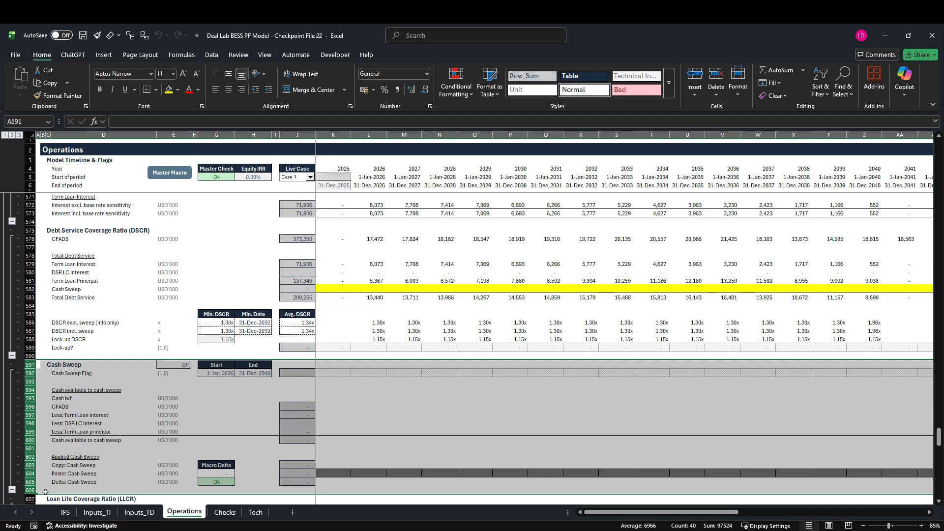
# Set the live case on the Inputs_TI sheet to Case 18.
pyautogui.click(97, 512)
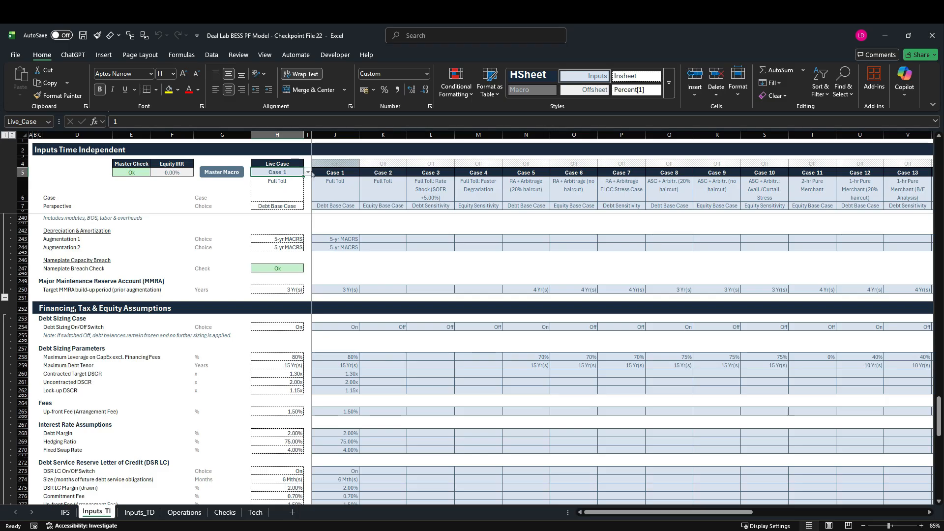
pyautogui.click(312, 173)
pyautogui.click(302, 173)
pyautogui.click(307, 173)
pyautogui.scroll(-2, 289, 259)
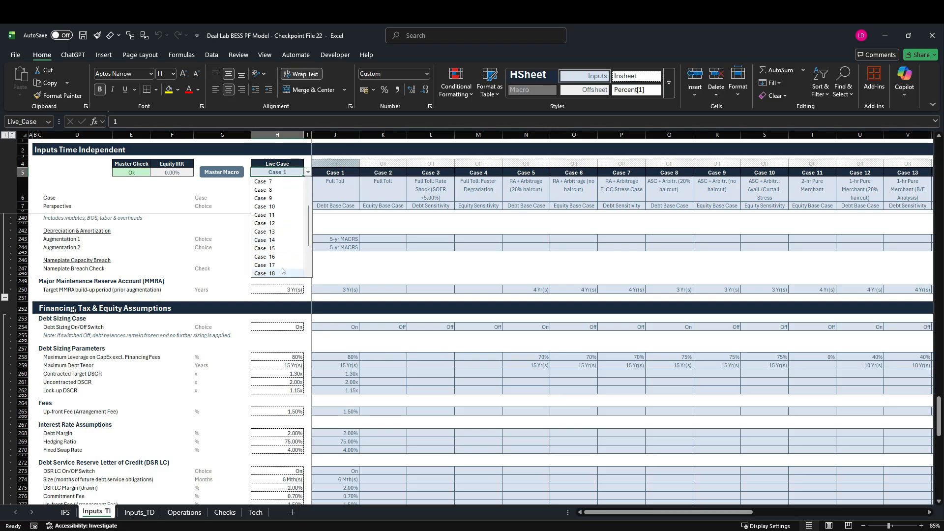
pyautogui.click(280, 275)
pyautogui.click(280, 275)
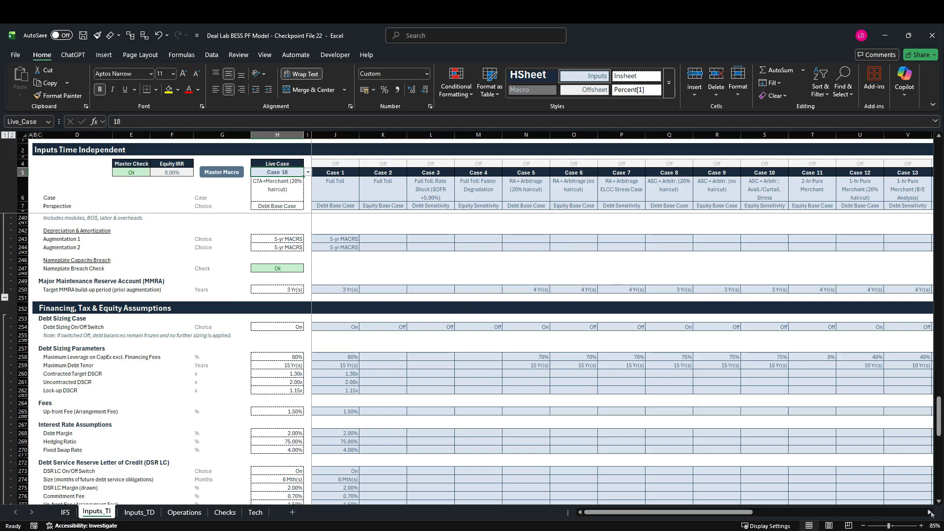
# Compare the Case 18 and Case 21 columns on Inputs_TI, examining Case 18's revenue, merchant and operating cost assumptions.
pyautogui.click(930, 512)
pyautogui.click(930, 512)
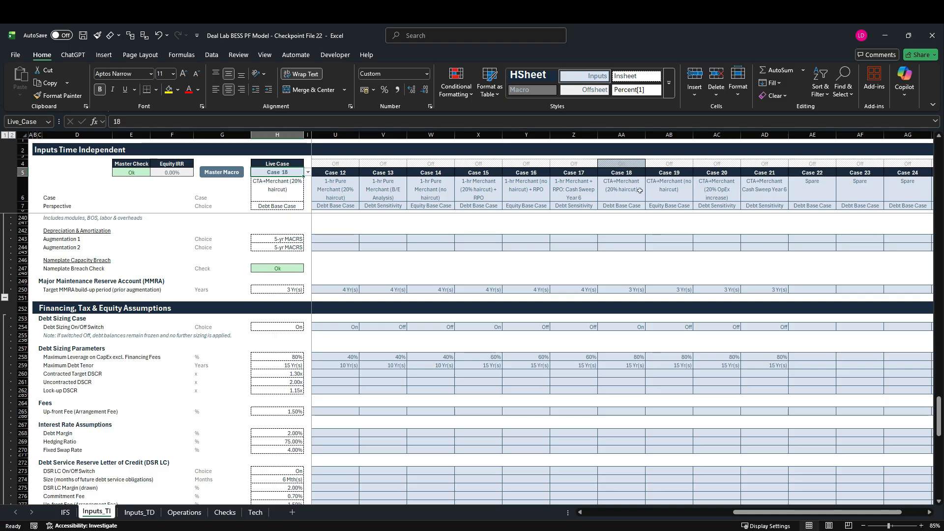
pyautogui.click(638, 140)
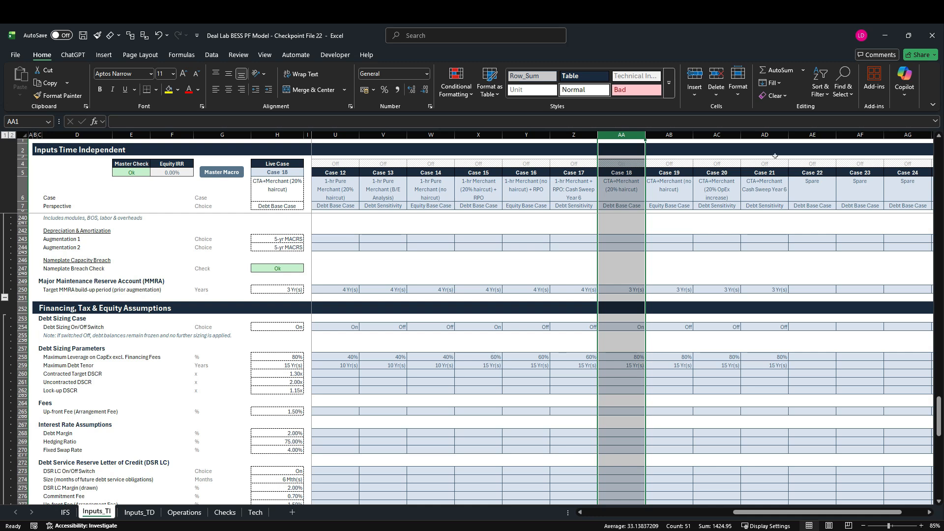
pyautogui.click(782, 141)
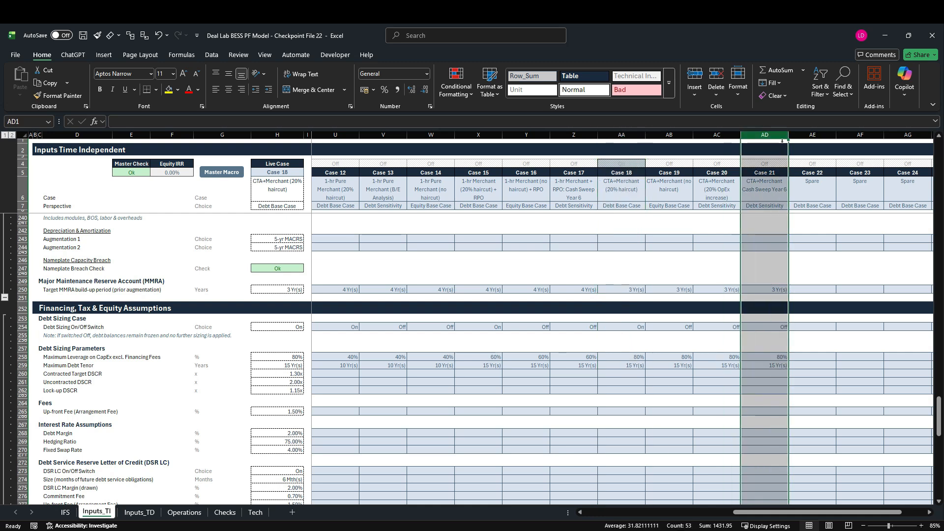
pyautogui.click(629, 141)
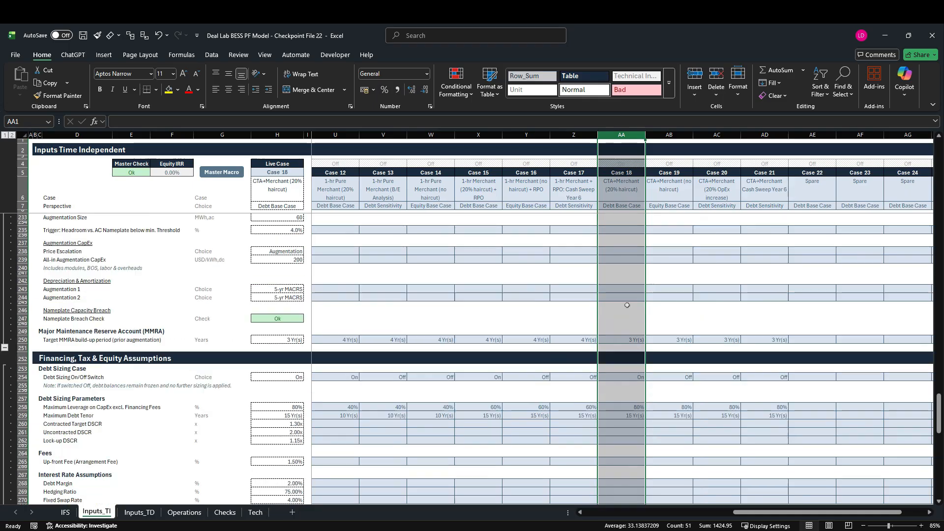
pyautogui.scroll(20, 628, 307)
pyautogui.scroll(19, 628, 308)
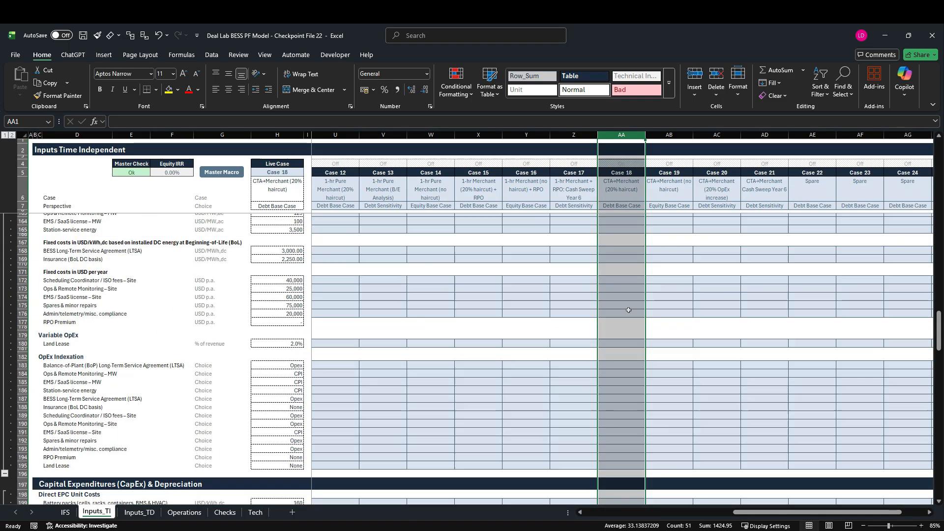
pyautogui.scroll(3, 630, 319)
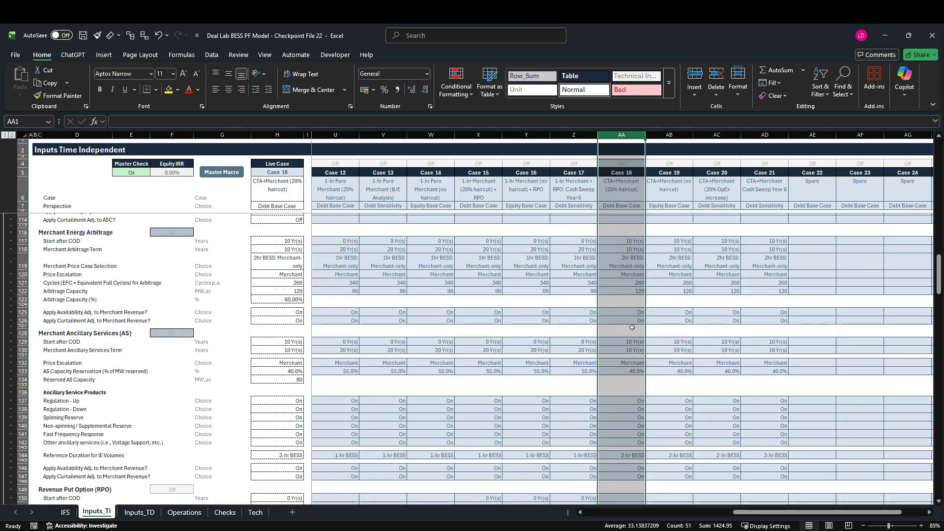
pyautogui.scroll(16, 632, 327)
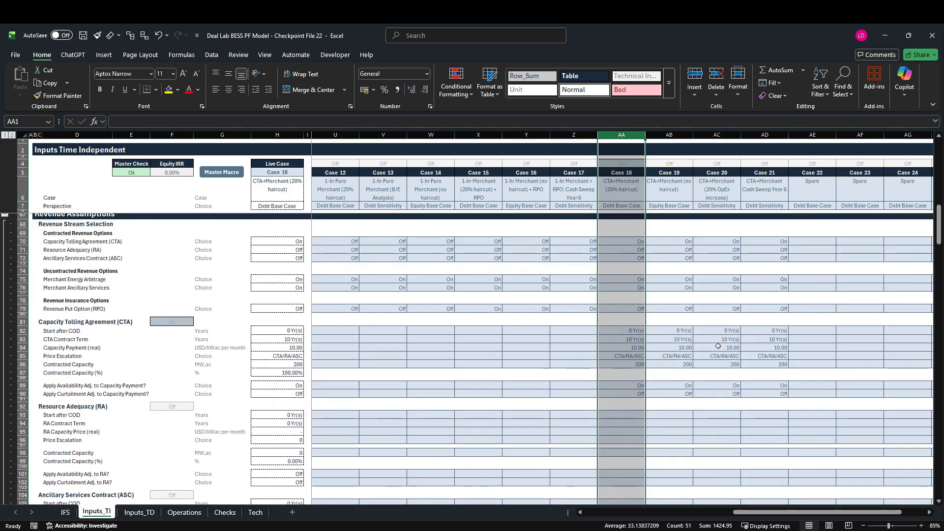
pyautogui.scroll(-14, 659, 378)
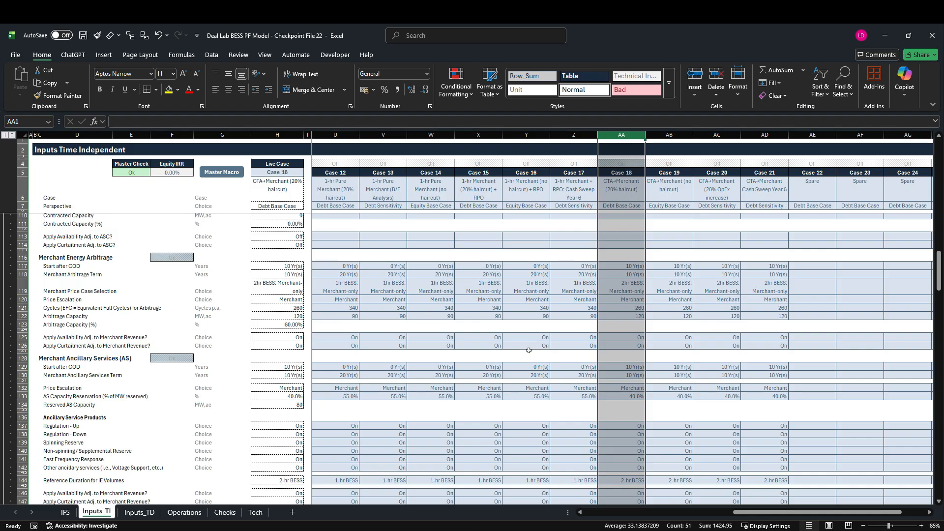
# On Inputs_TD, copy the Case 18 CTA+Merchant (20% haircut) debt principal schedule from L159 through the 2060 column.
pyautogui.click(139, 512)
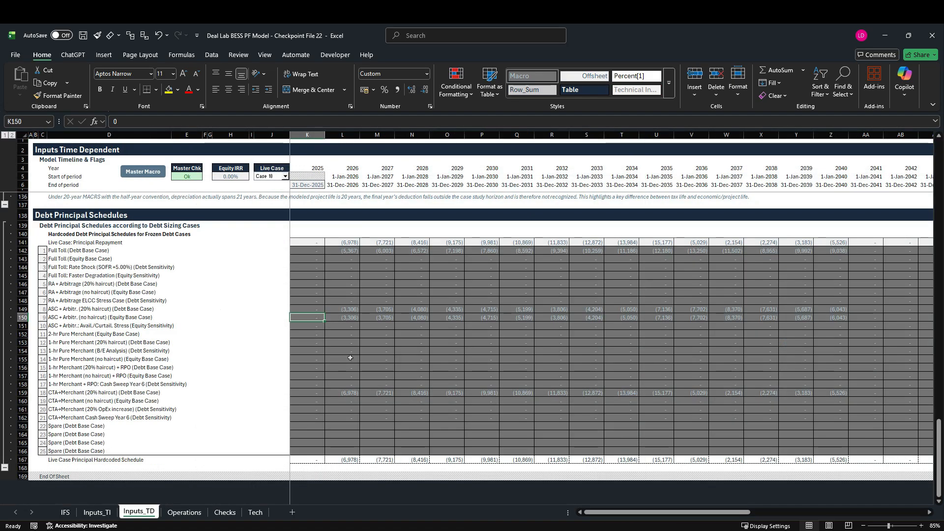
pyautogui.click(25, 393)
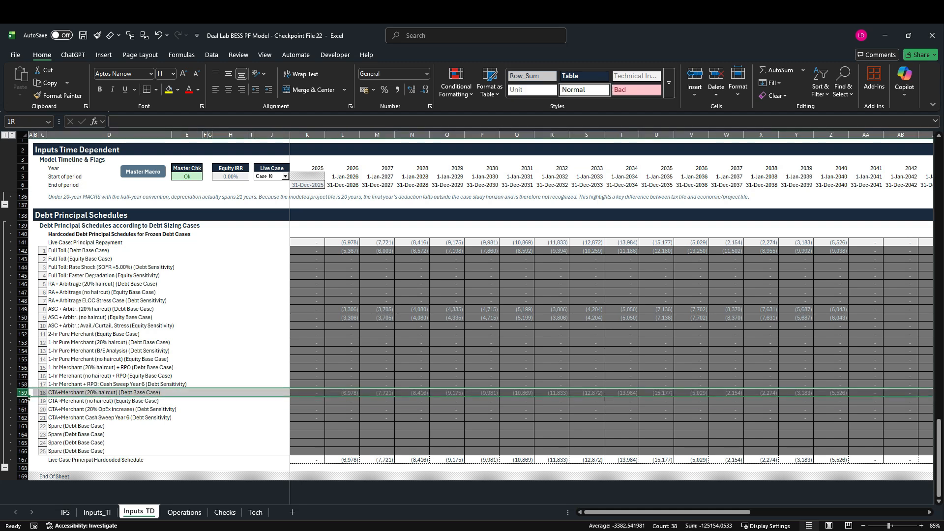
pyautogui.click(352, 395)
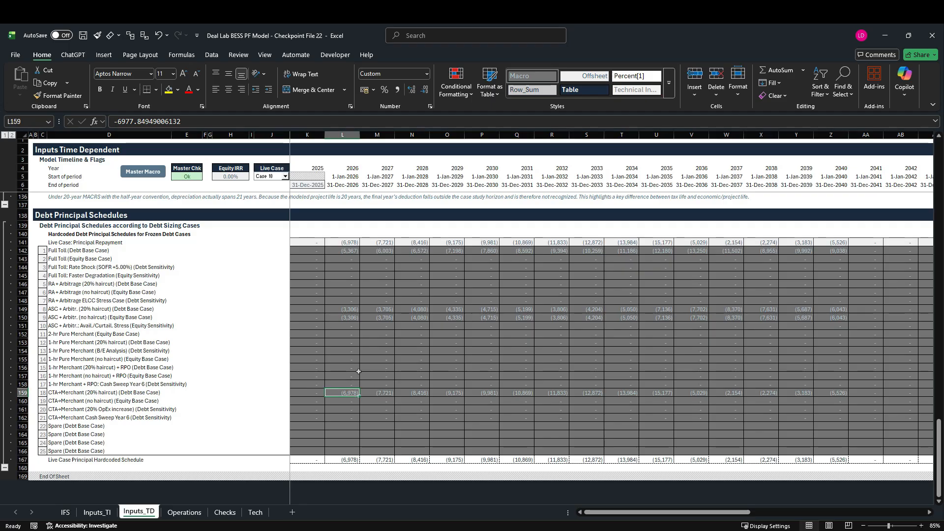
pyautogui.hotkey('ctrl', 'shift', 'Right')
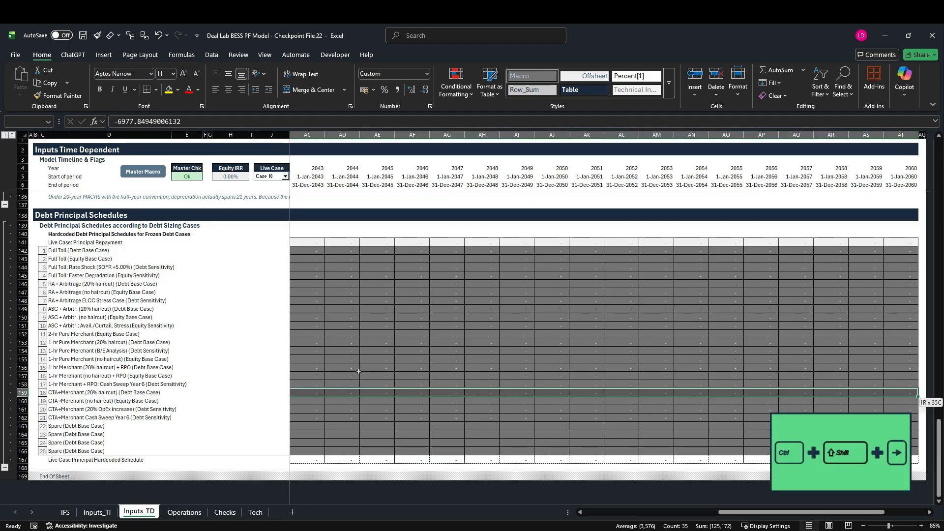
pyautogui.hotkey('ctrl', 'c')
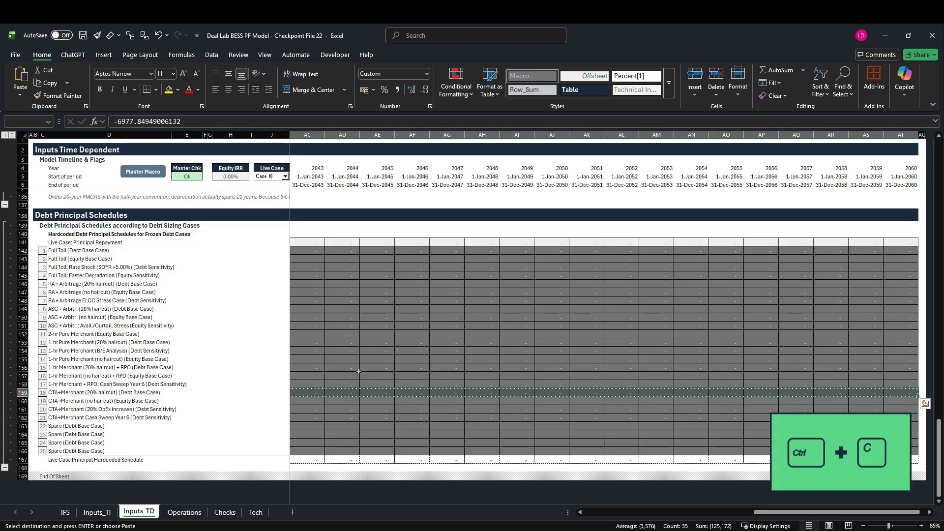
# Paste the copied principal schedule as values into the Case 21 CTA+Merchant Cash Sweep Year 6 row, starting at L162.
pyautogui.press('Down')
pyautogui.press('Down')
pyautogui.press('Down')
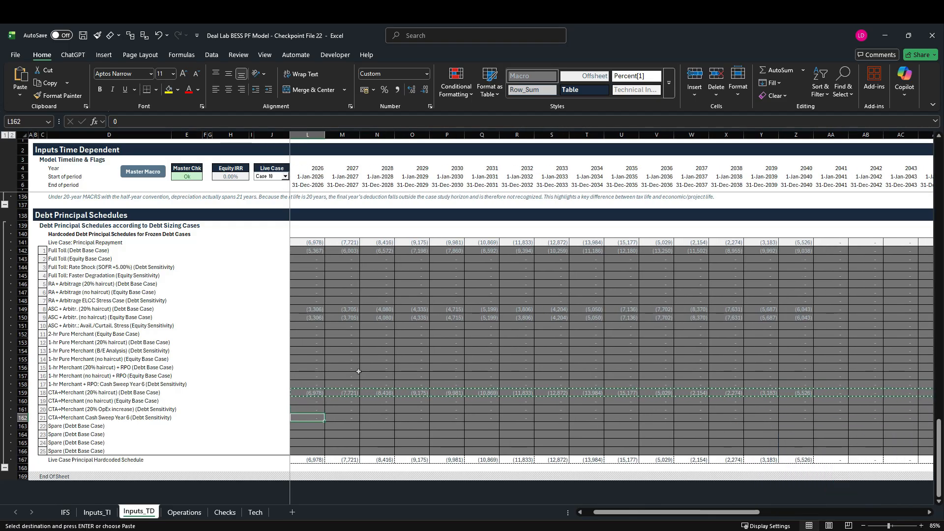
pyautogui.hotkey('alt', 'h')
pyautogui.press('v')
pyautogui.press('s')
pyautogui.press('v')
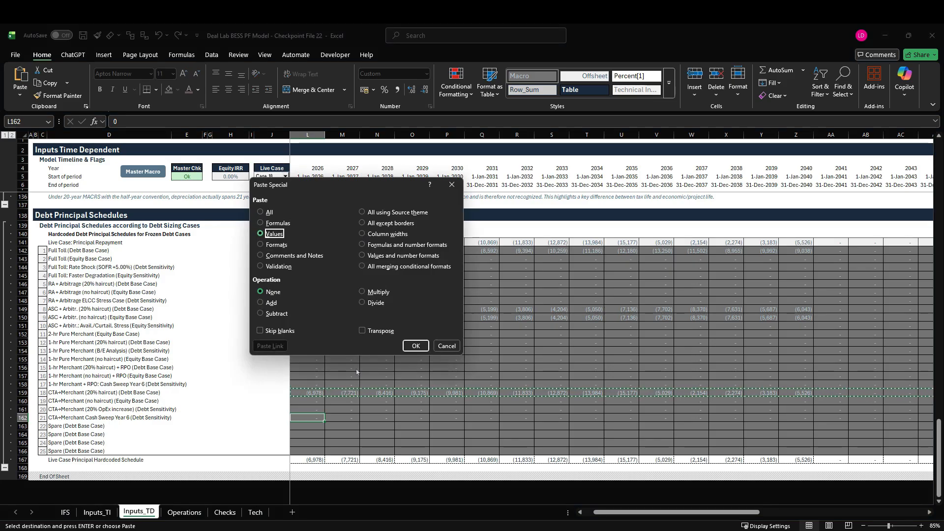
pyautogui.press('Return')
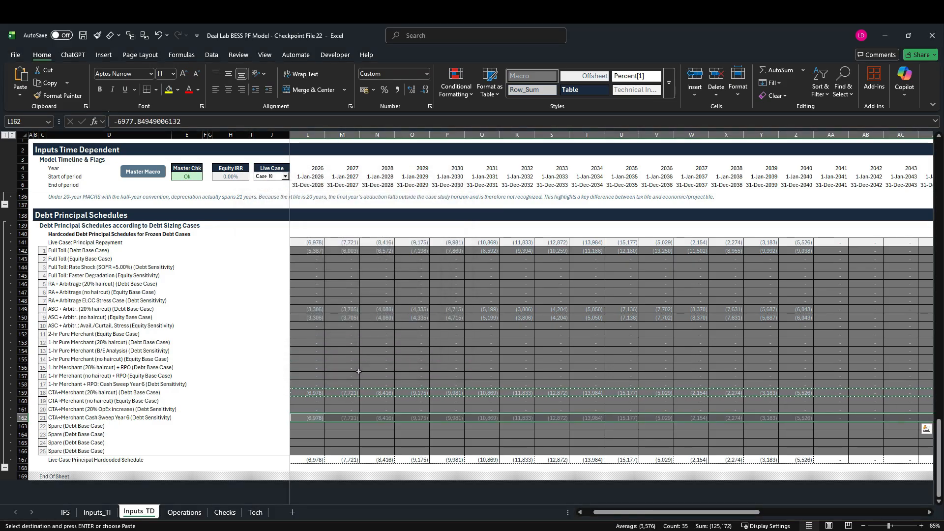
pyautogui.press('Escape')
pyautogui.press('Left')
pyautogui.press('Right')
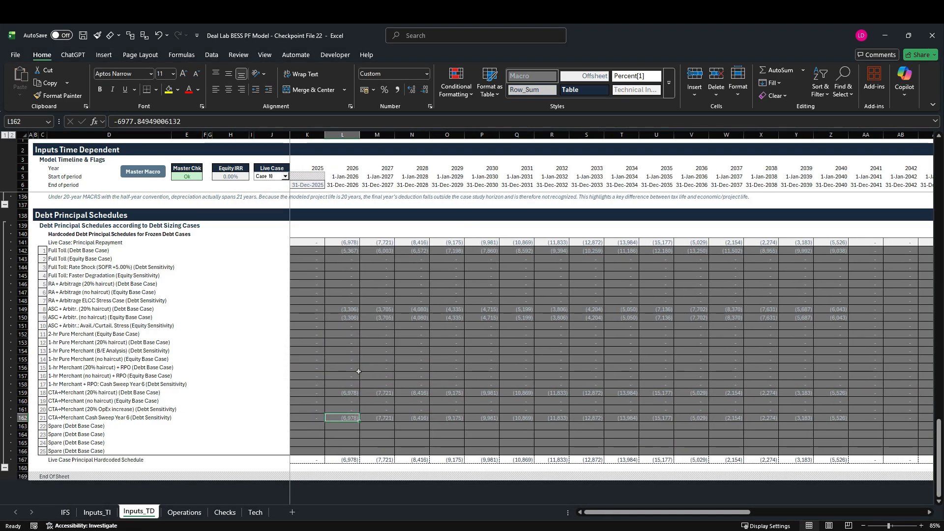
# Examine Case 21's cash sweep inputs and the Debt Sizing On/Off Switch row on Inputs_TI, and recheck its frozen principal schedule on Inputs_TD.
pyautogui.click(87, 512)
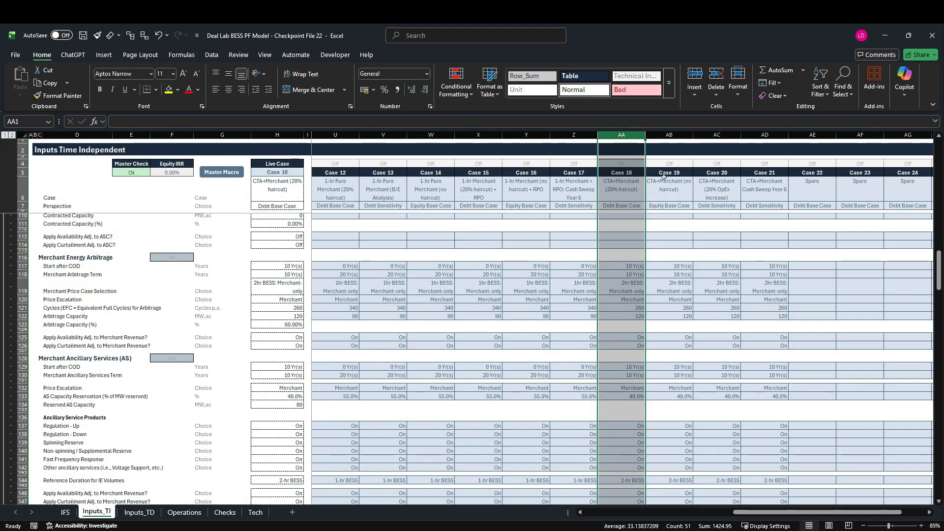
pyautogui.click(770, 137)
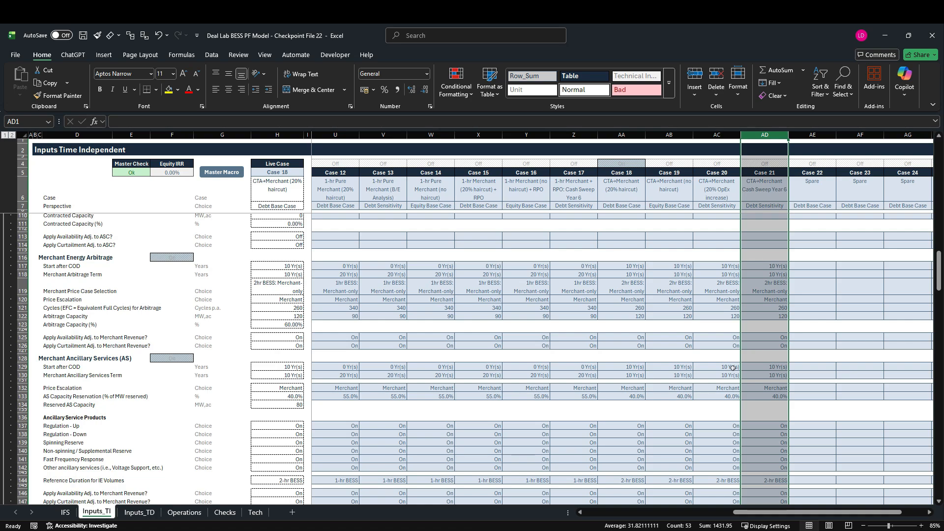
pyautogui.scroll(-16, 733, 368)
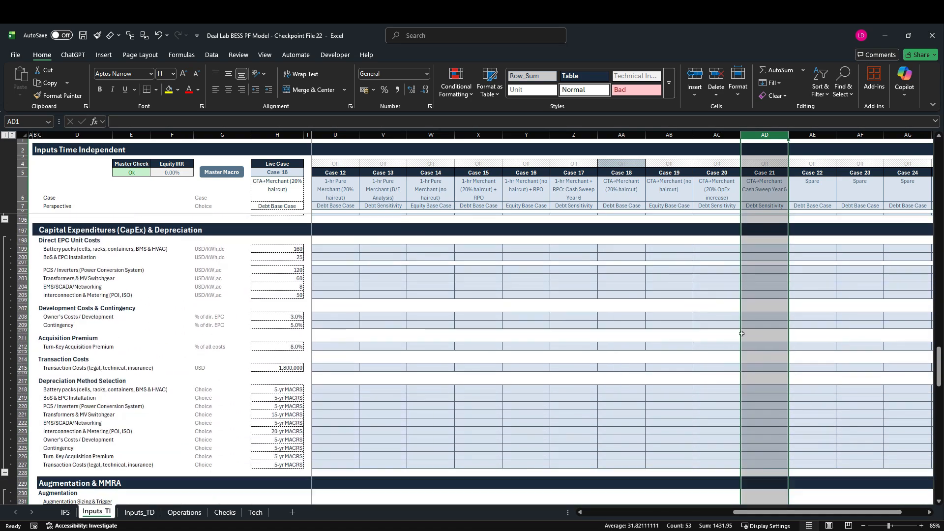
pyautogui.scroll(-15, 749, 297)
pyautogui.scroll(-8, 750, 297)
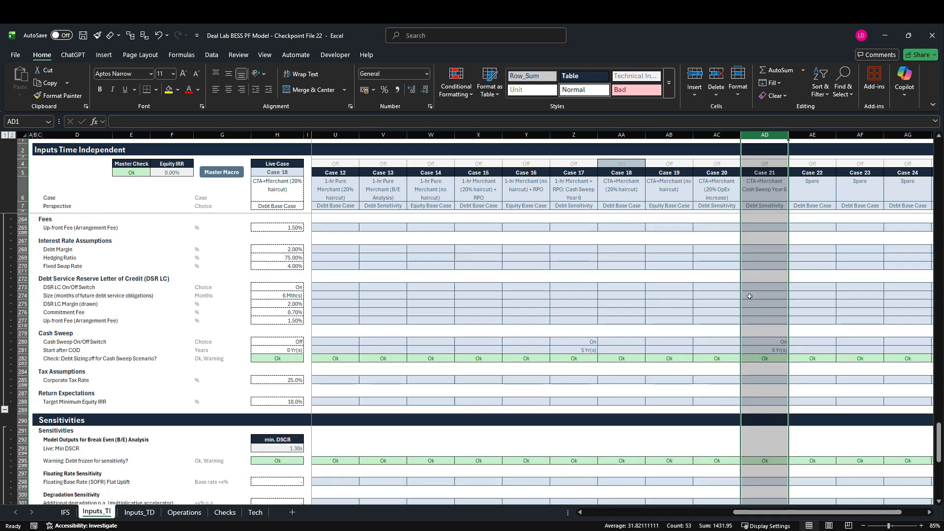
pyautogui.scroll(12, 757, 309)
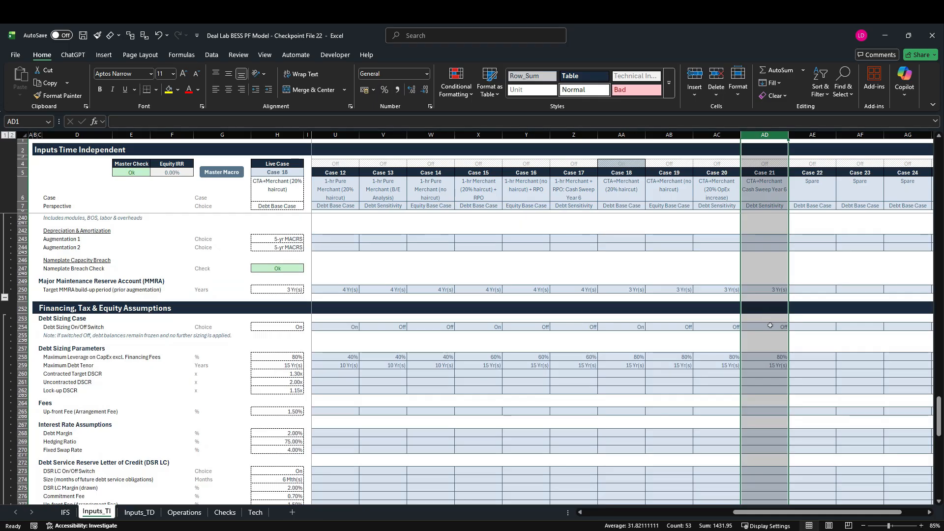
pyautogui.click(22, 327)
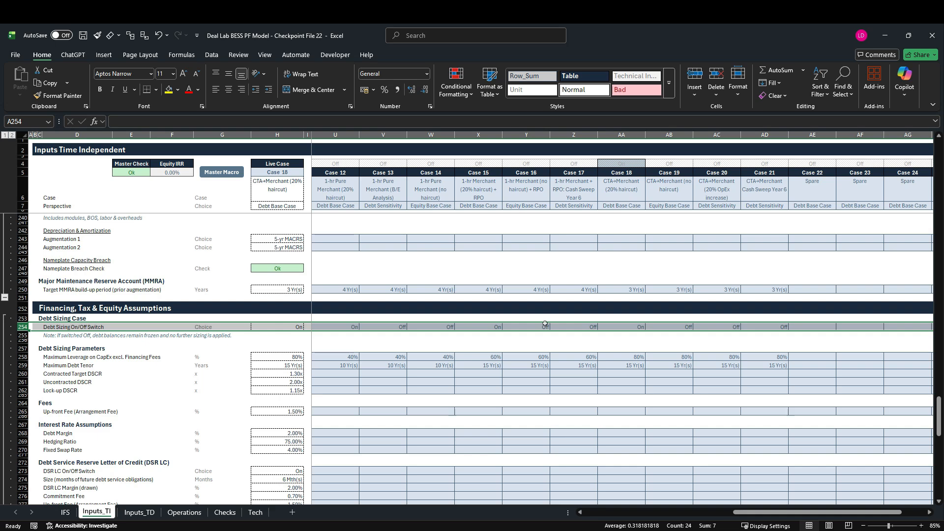
pyautogui.click(140, 513)
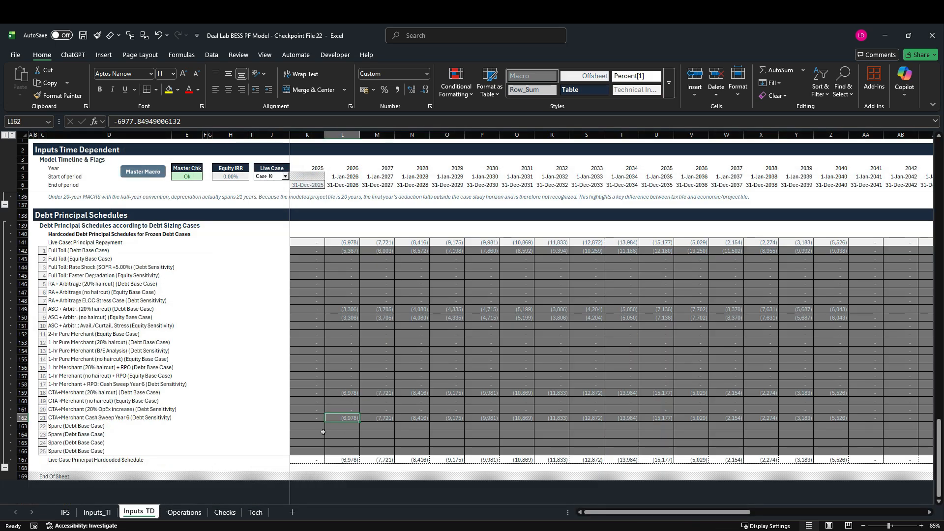
# Set the live case on Inputs_TI to Case 21 and bring its Cash Sweep inputs into view.
pyautogui.click(97, 513)
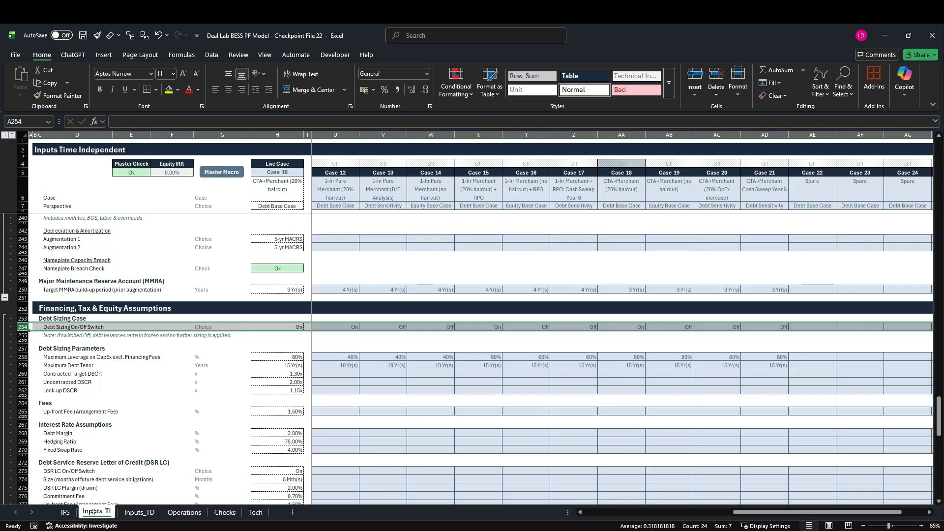
pyautogui.click(297, 173)
pyautogui.click(307, 172)
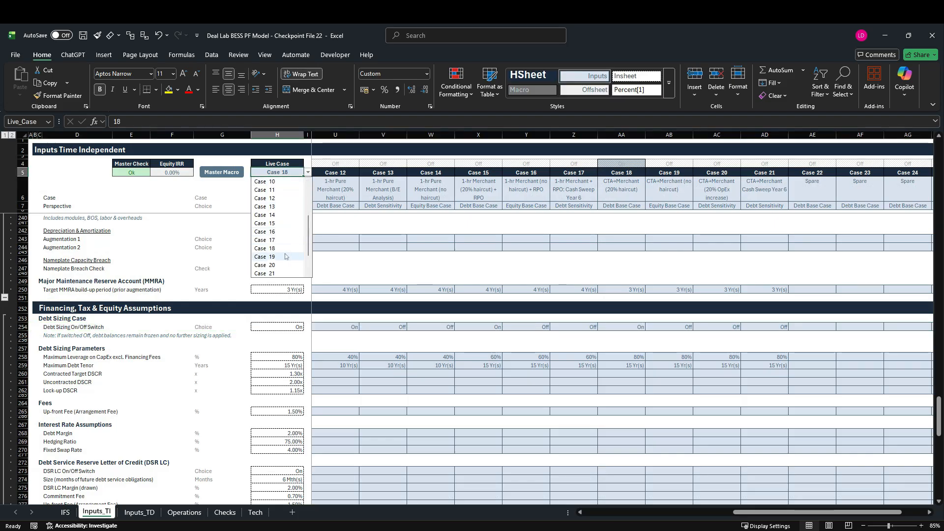
pyautogui.scroll(-1, 291, 256)
pyautogui.click(283, 274)
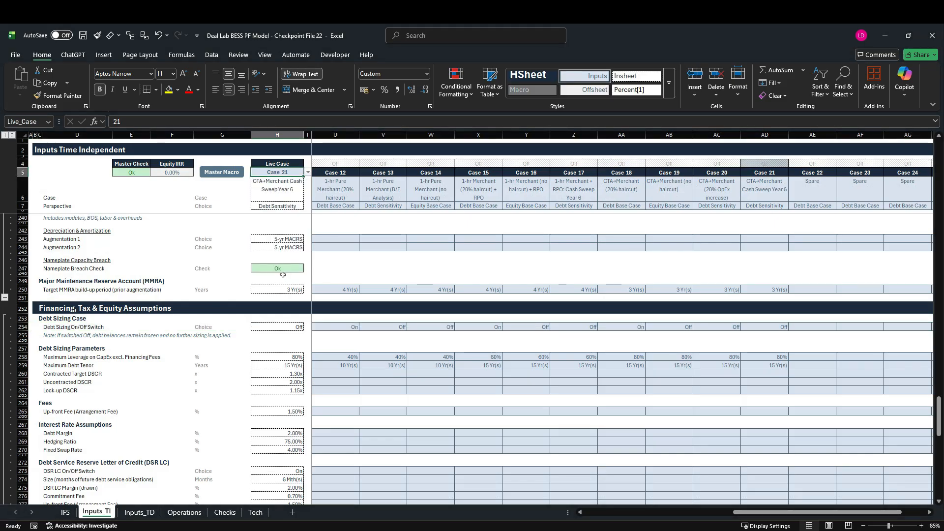
pyautogui.scroll(-4, 283, 273)
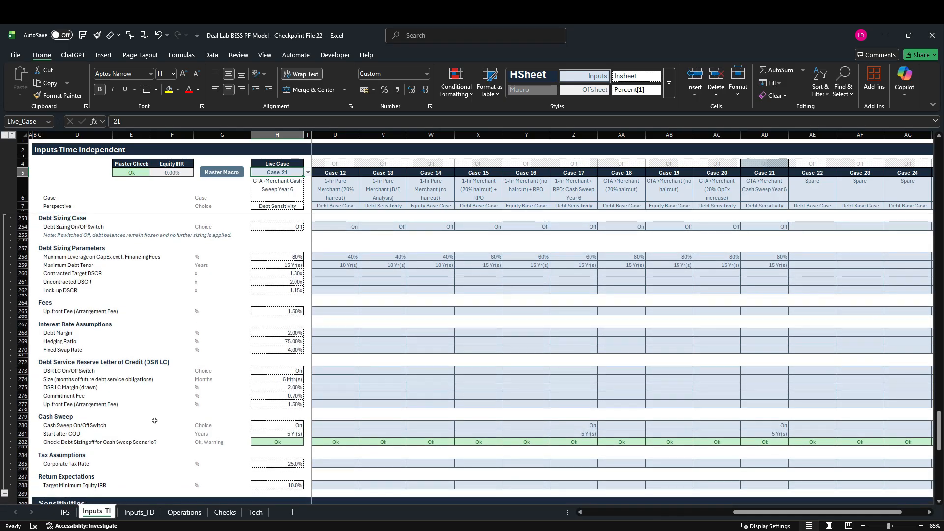
# Examine Case 21's cash sweep switch and start year on Inputs_TI, and the 2040 and 2031 term loan and DSCR columns on Operations.
pyautogui.click(23, 426)
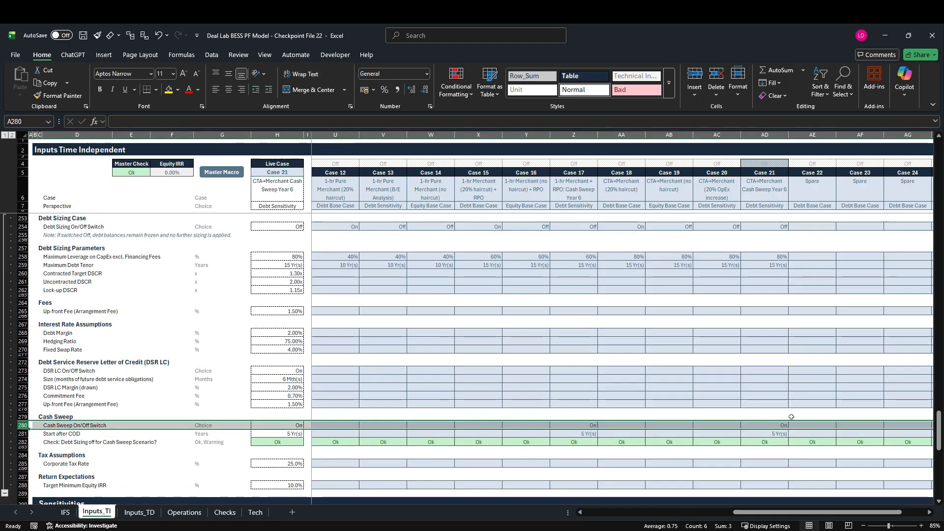
pyautogui.click(787, 436)
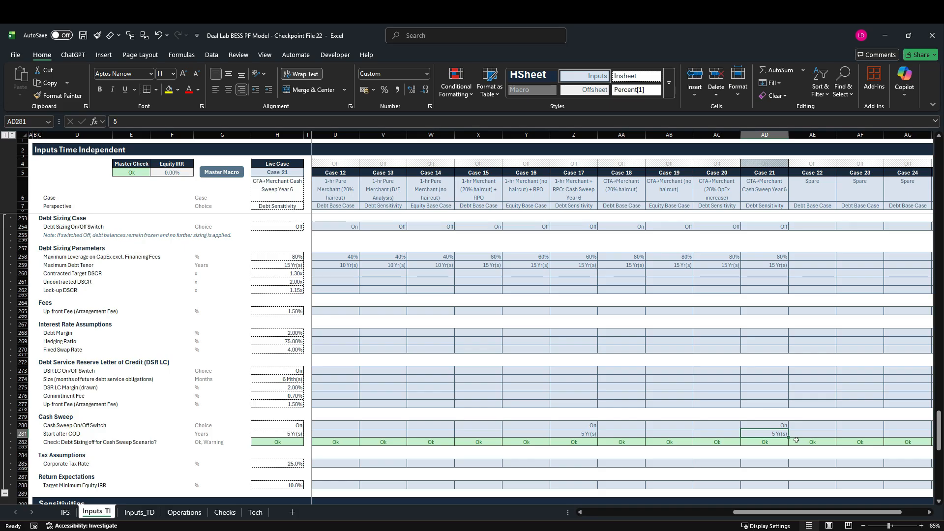
pyautogui.scroll(3, 785, 435)
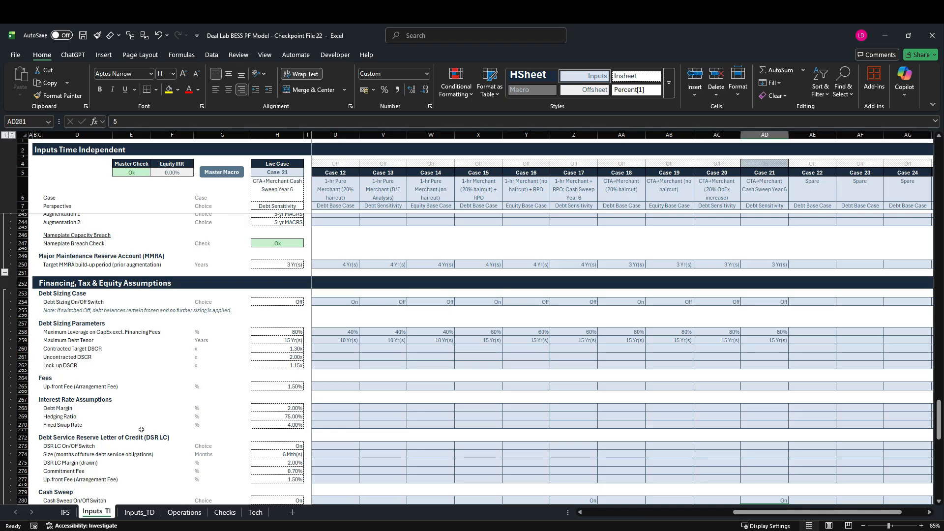
pyautogui.click(183, 513)
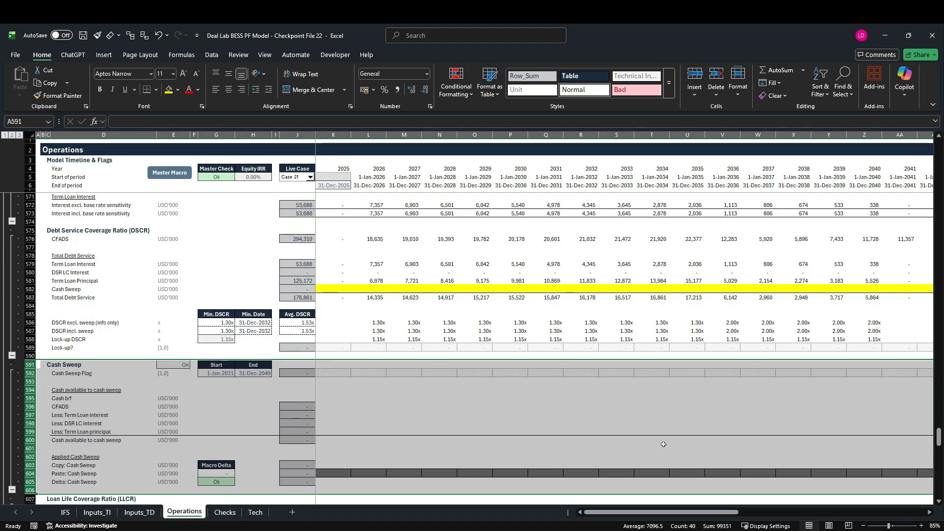
pyautogui.scroll(7, 666, 445)
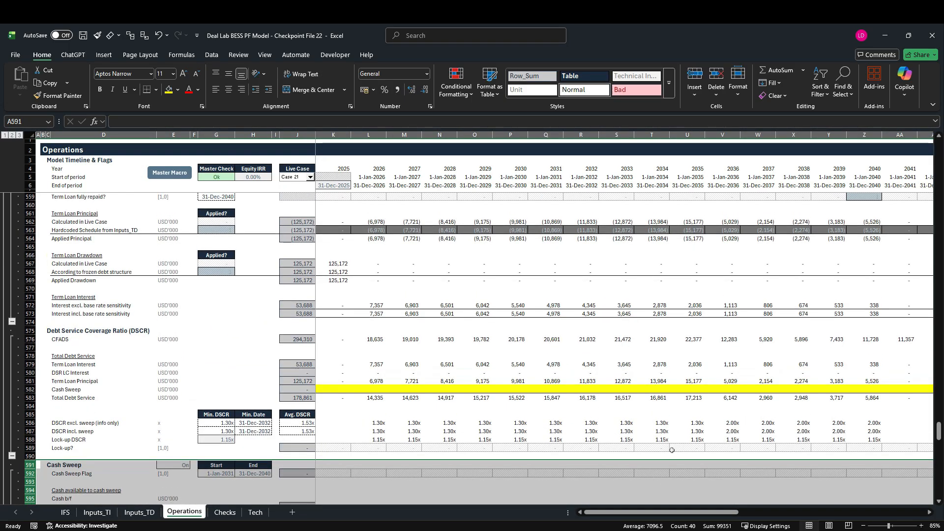
pyautogui.click(864, 135)
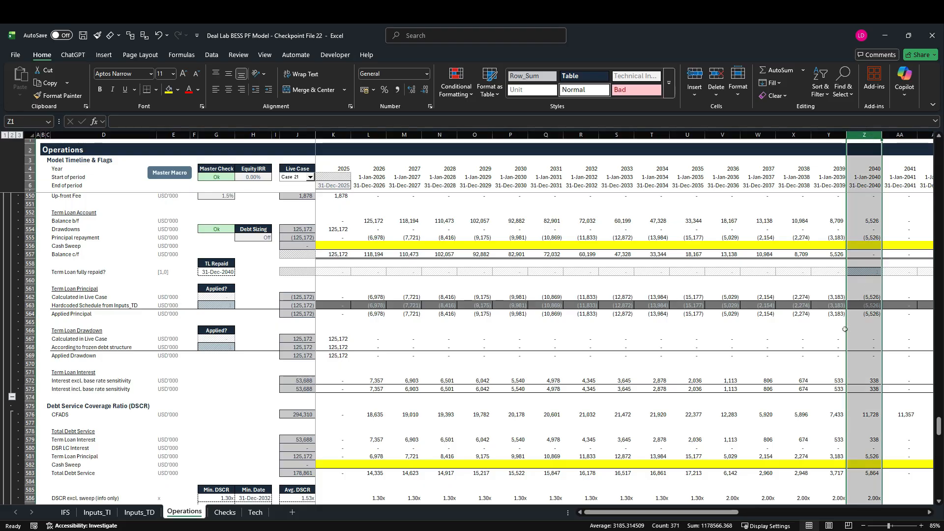
pyautogui.scroll(-1, 844, 328)
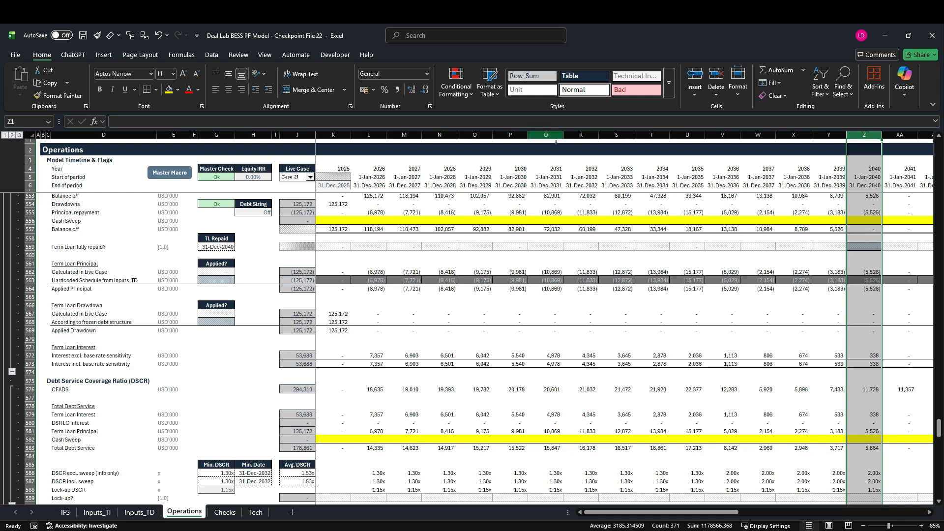
pyautogui.click(558, 135)
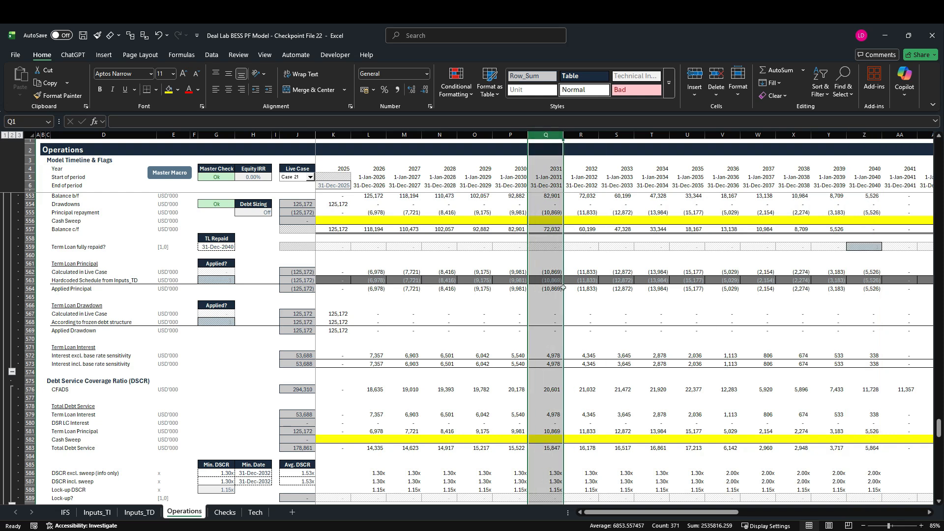
pyautogui.scroll(-7, 561, 287)
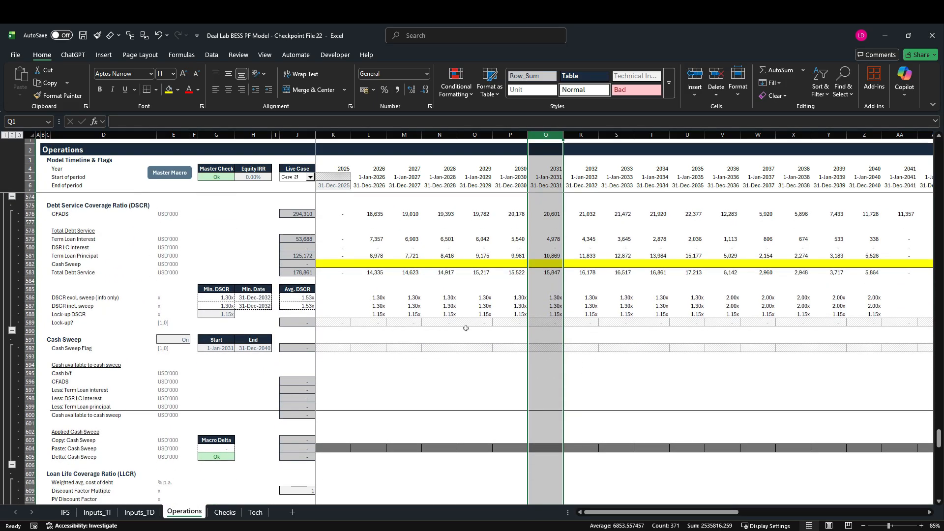
# On Operations, copy the Operations flag formula from K12 into the first Cash Sweep Flag cell, K592.
pyautogui.click(30, 348)
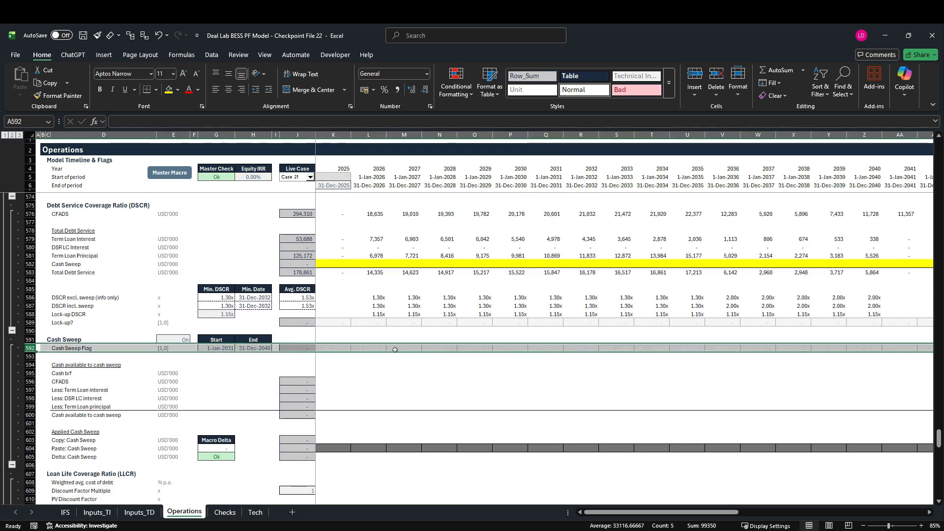
pyautogui.click(327, 351)
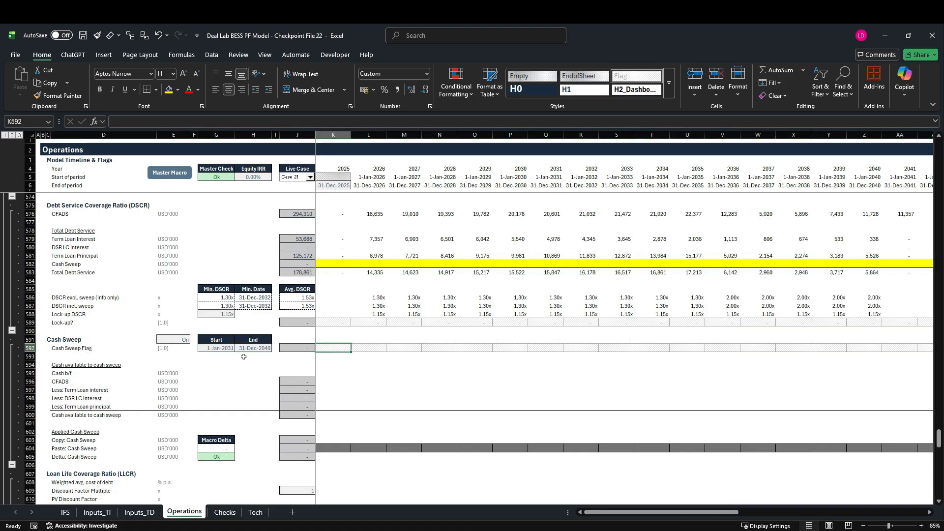
pyautogui.scroll(20, 276, 378)
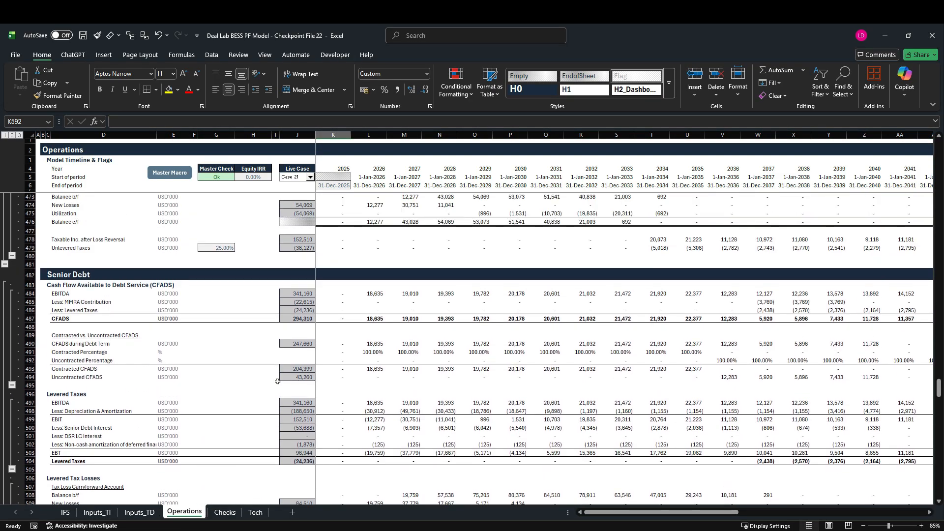
pyautogui.scroll(20, 280, 384)
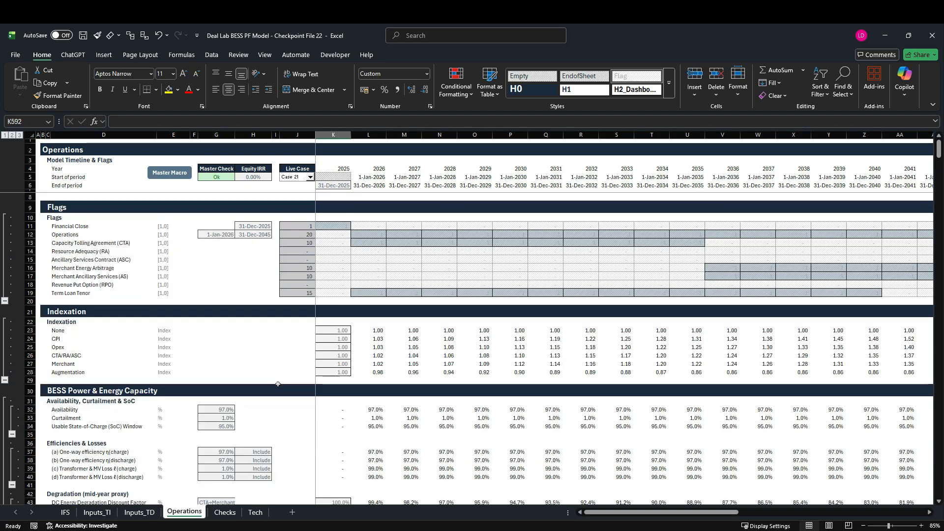
pyautogui.click(332, 236)
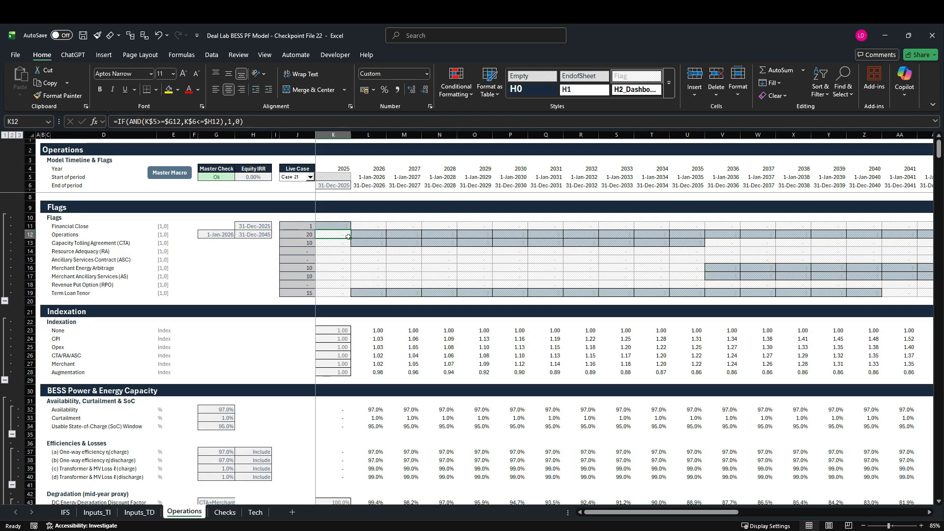
pyautogui.hotkey('ctrl', 'c')
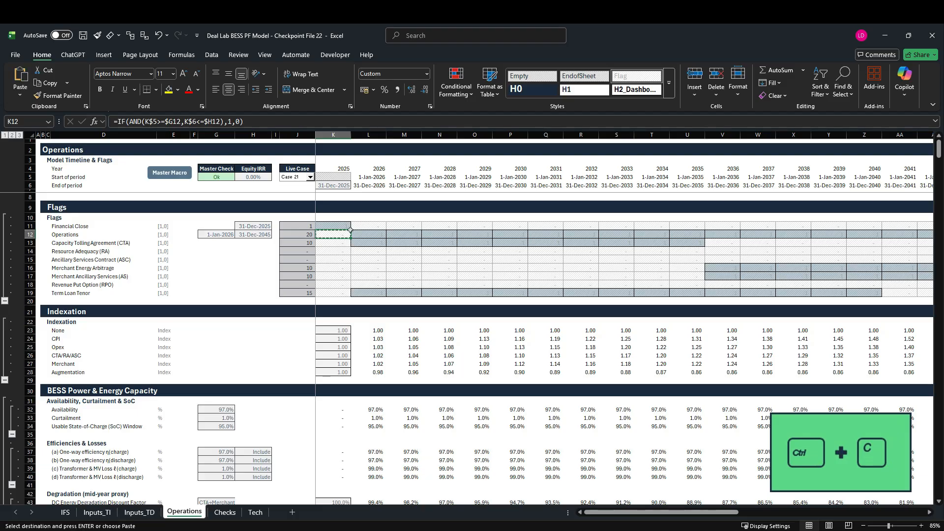
pyautogui.scroll(-20, 352, 277)
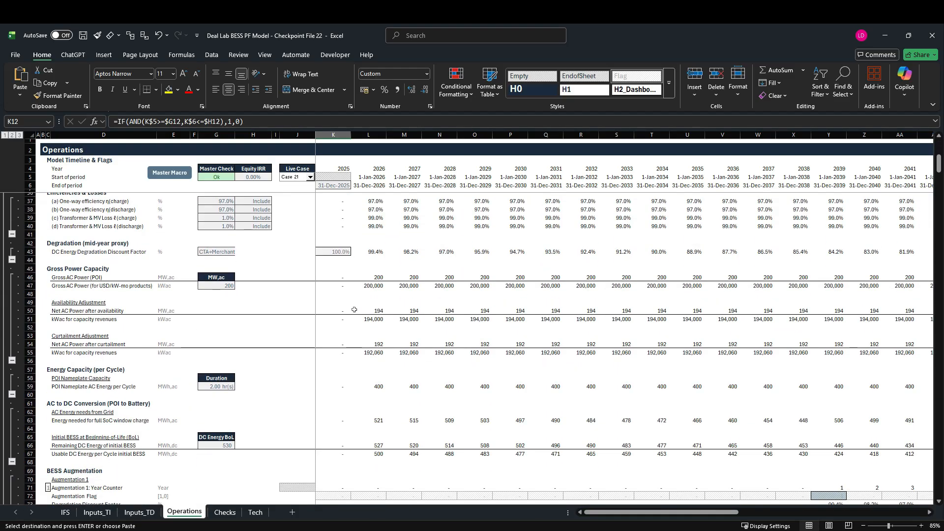
pyautogui.scroll(-20, 354, 310)
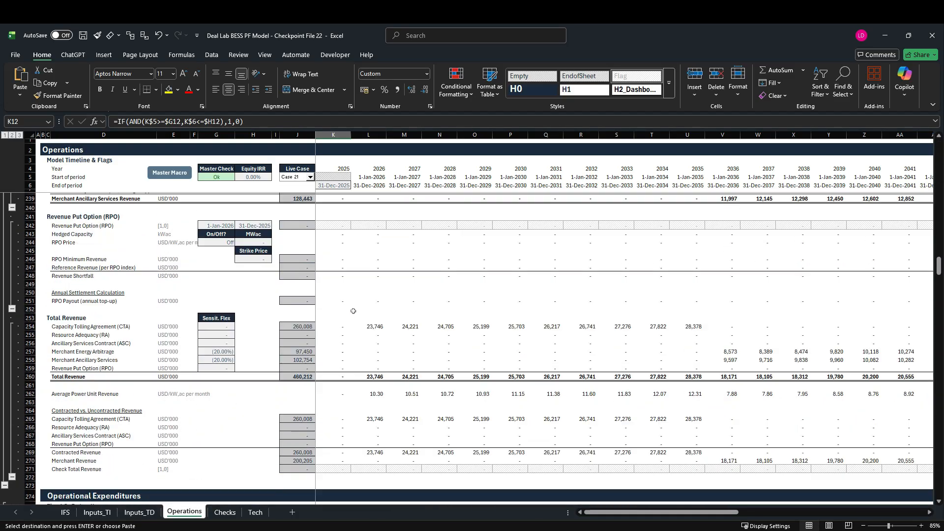
pyautogui.scroll(-20, 354, 312)
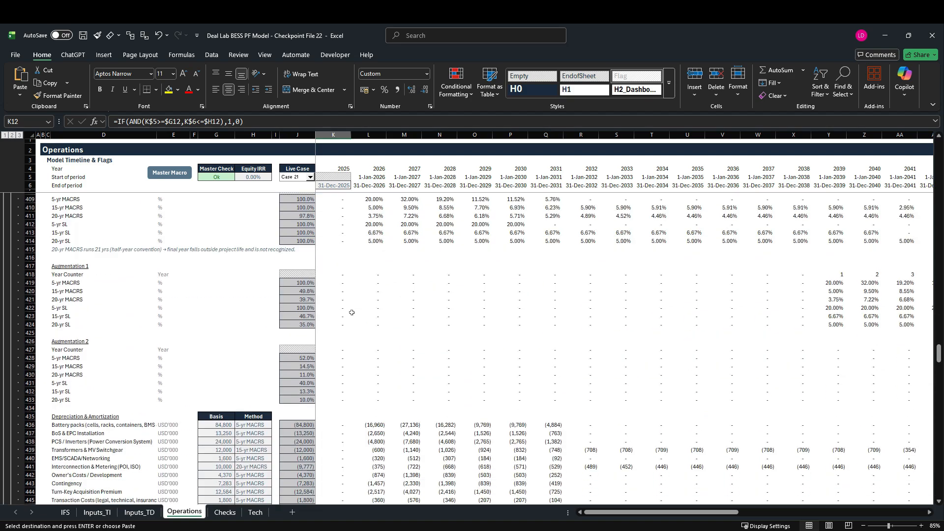
pyautogui.scroll(-20, 353, 313)
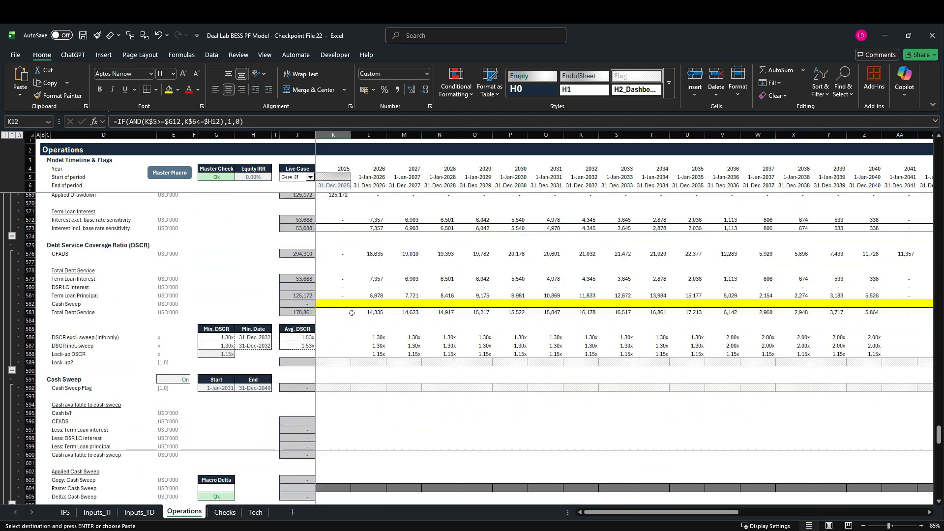
pyautogui.click(337, 288)
pyautogui.hotkey('ctrl', 'v')
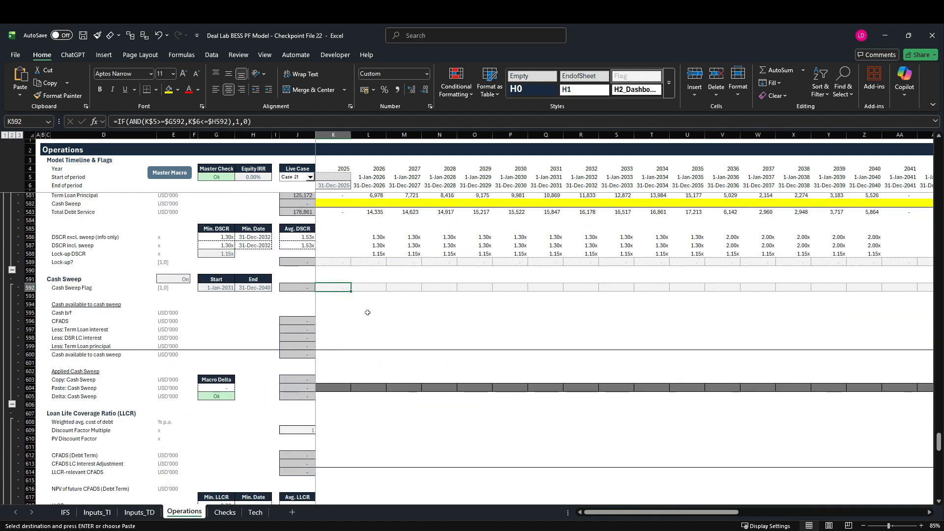
# Check the references in K592, fill the Cash Sweep Flag formula across to 2060, and highlight the 2031 to 2040 columns.
pyautogui.press('F2')
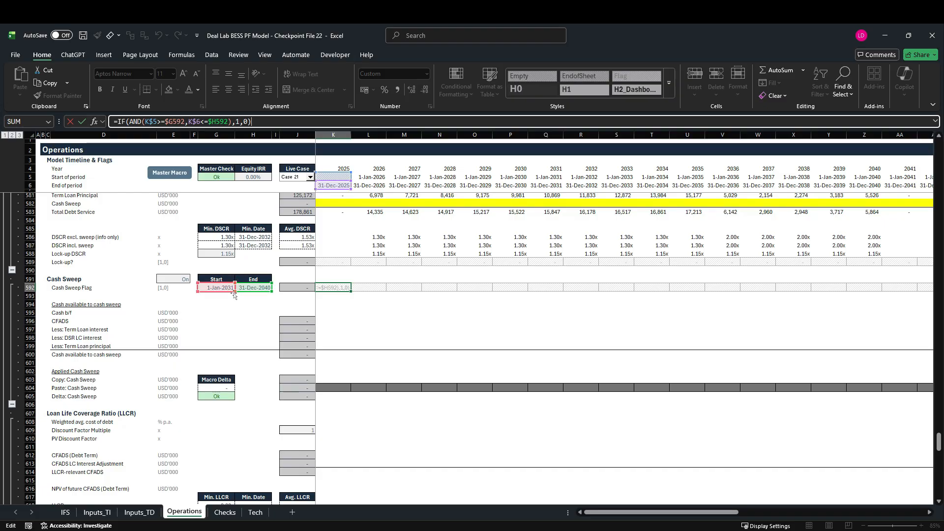
pyautogui.press('Escape')
pyautogui.hotkey('ctrl', 'shift', 'Right')
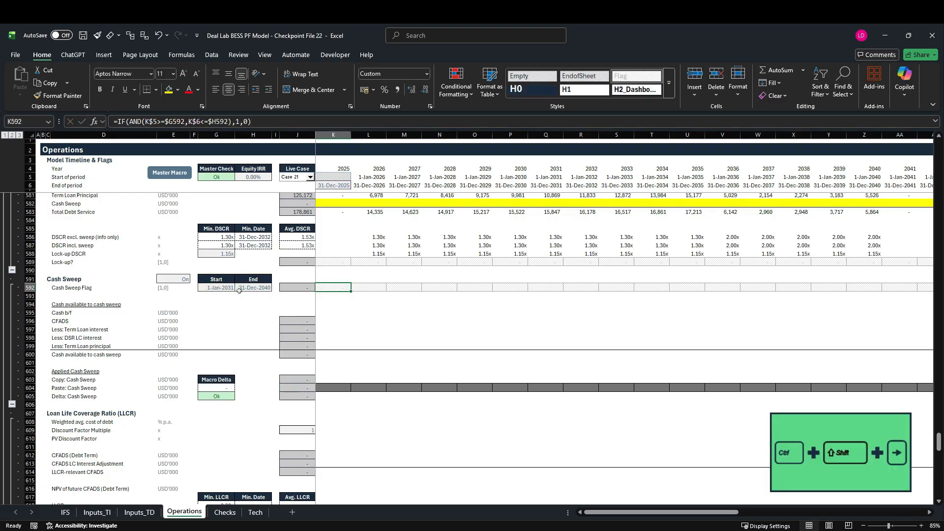
pyautogui.hotkey('ctrl', 'r')
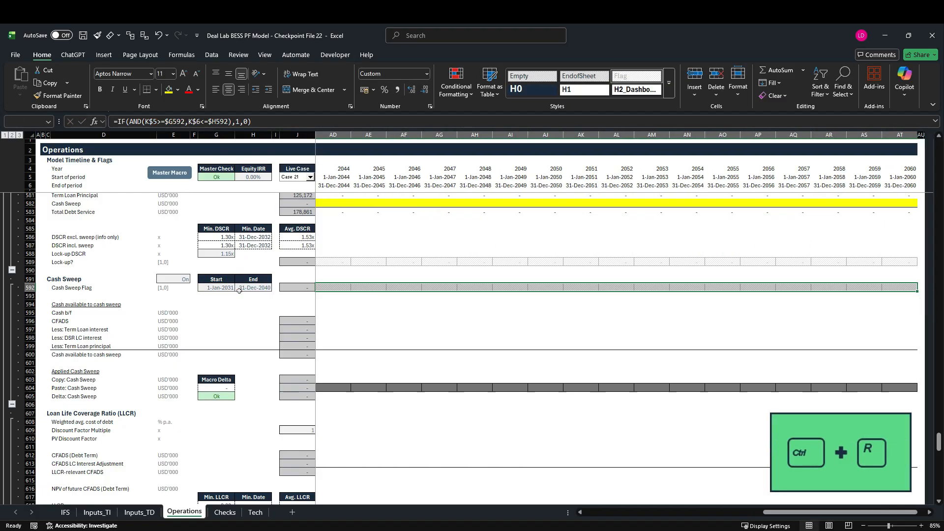
pyautogui.press('Left')
pyautogui.press('Right')
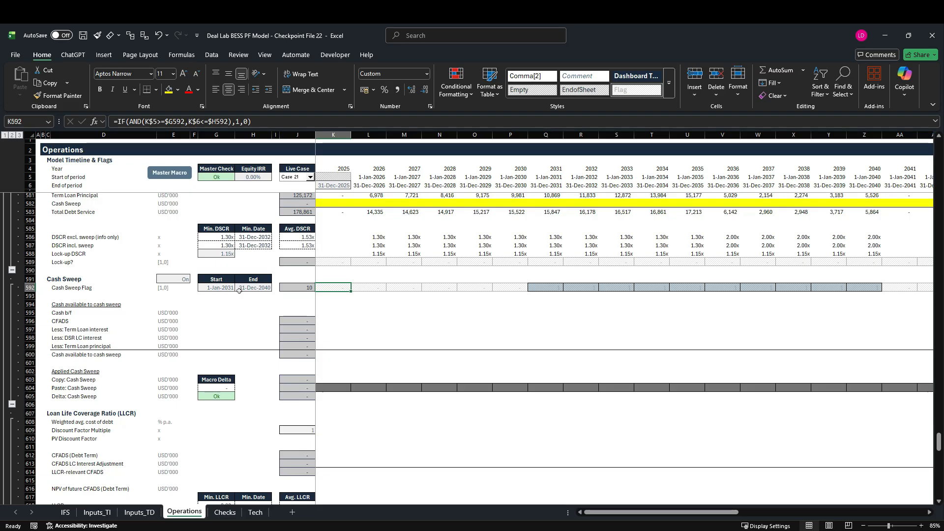
pyautogui.moveTo(545, 134); pyautogui.dragTo(868, 157)
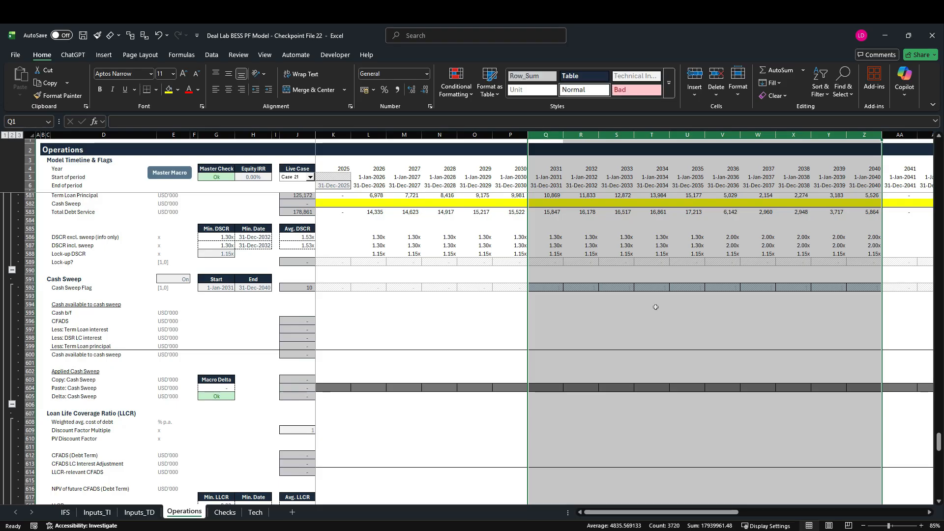
# Multiply the Cash Sweep Flag formula in K592 by the absolute switch reference $E$591 and fill it across the timeline.
pyautogui.click(330, 290)
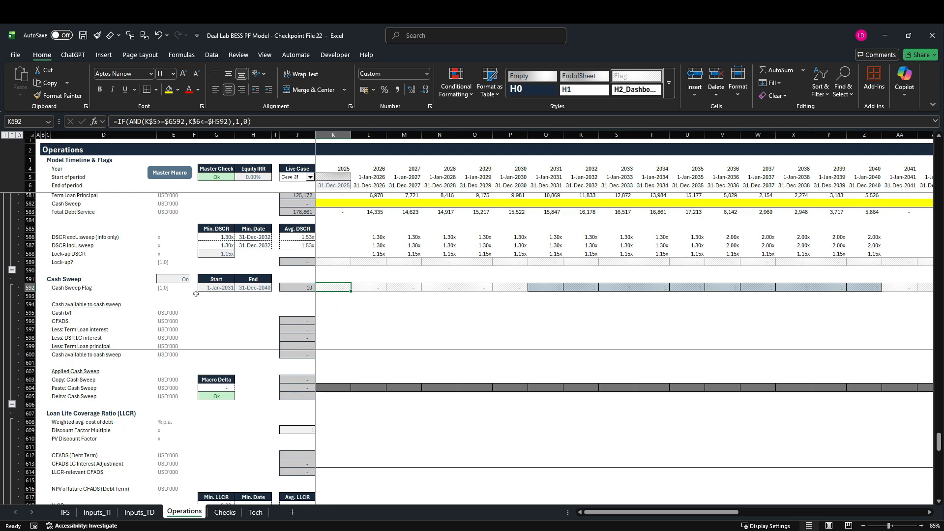
pyautogui.press('F2')
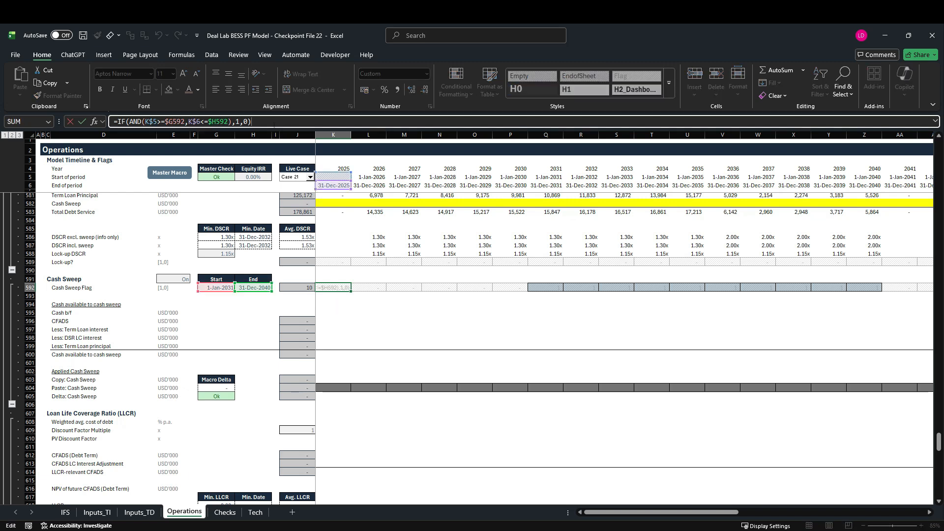
pyautogui.write('*')
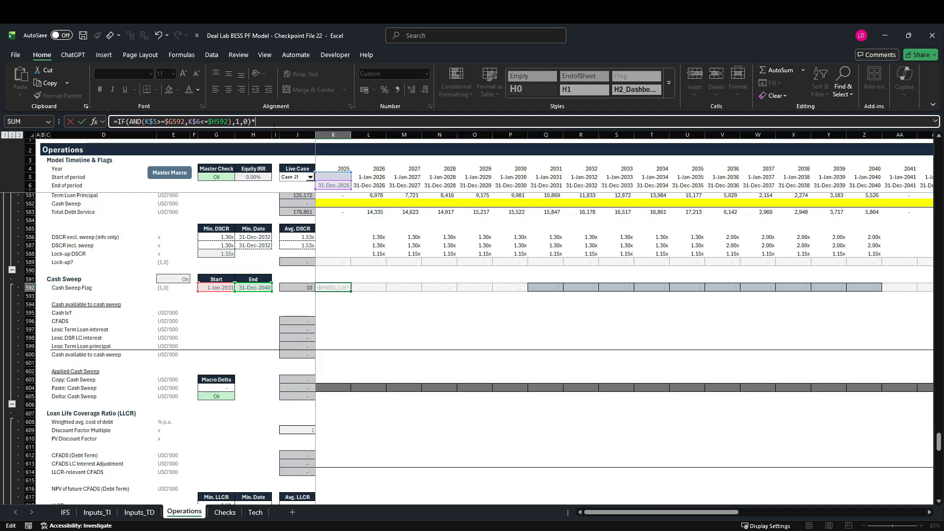
pyautogui.click(176, 281)
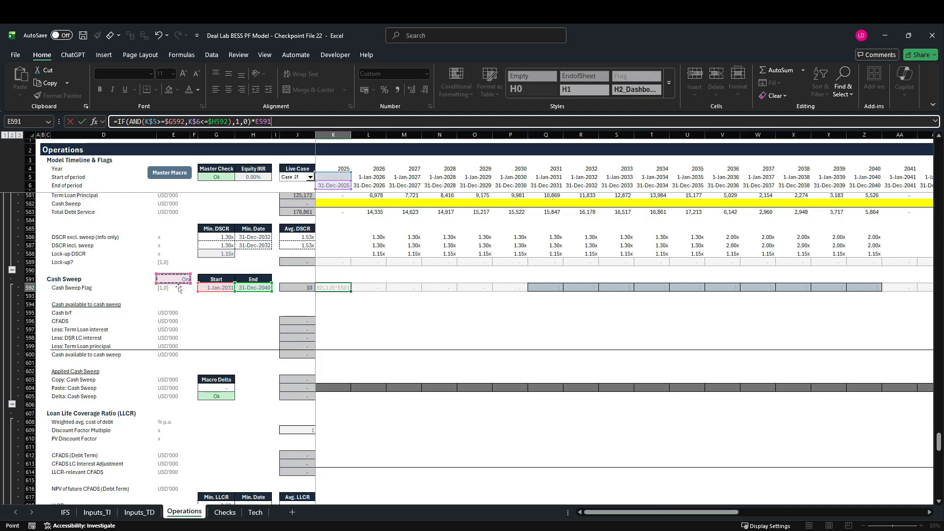
pyautogui.press('F4')
pyautogui.hotkey('ctrl', 'Return')
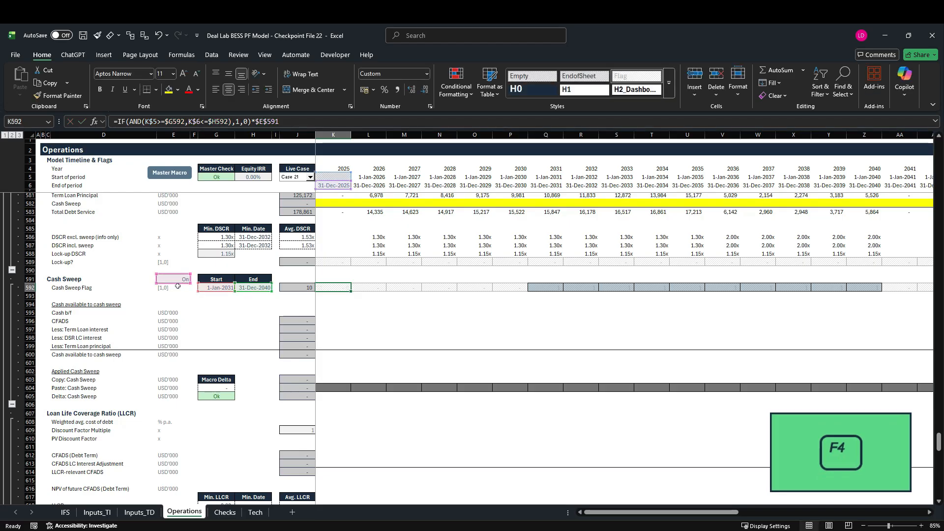
pyautogui.hotkey('ctrl', 'shift', 'Right')
pyautogui.hotkey('ctrl', 'r')
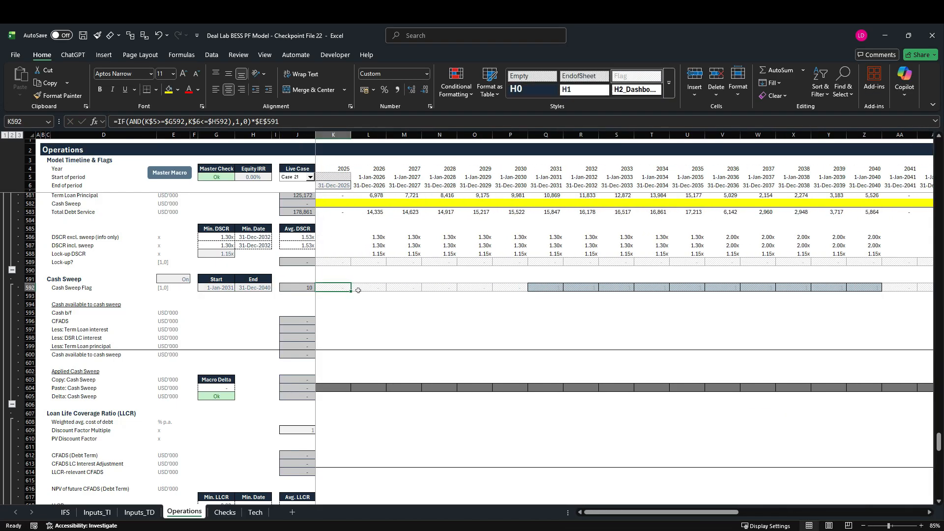
# Check the Cash Sweep Flag formula in Q592 and review the 2031 column through the DSCR and Term Loan Account sections.
pyautogui.click(552, 291)
pyautogui.press('F2')
pyautogui.press('Escape')
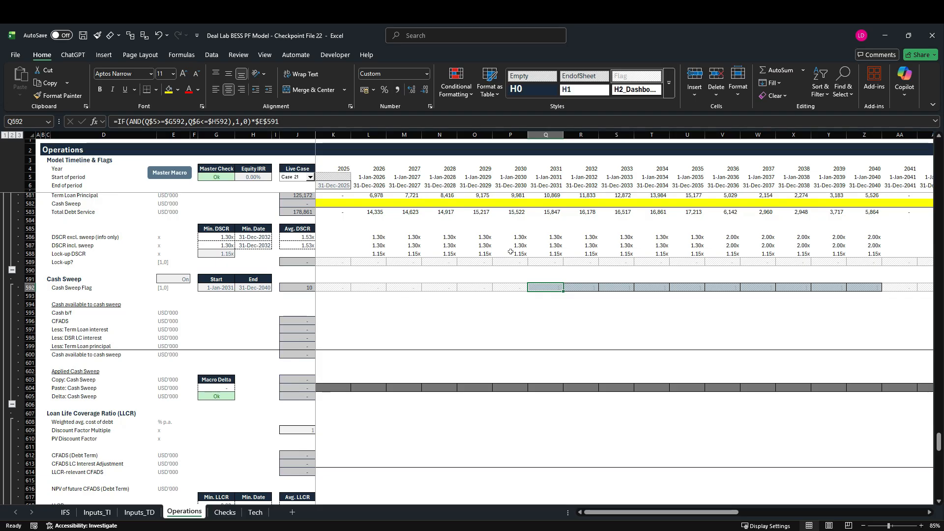
pyautogui.click(557, 138)
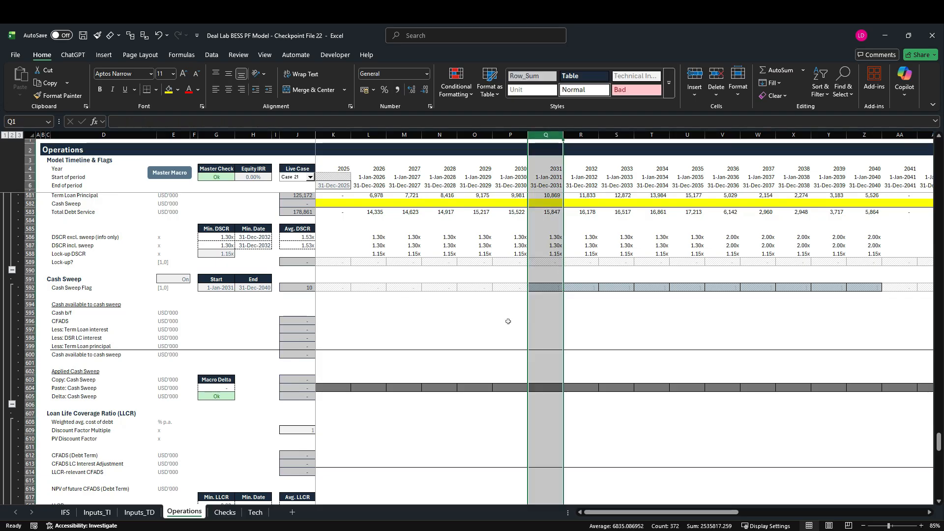
pyautogui.scroll(5, 498, 344)
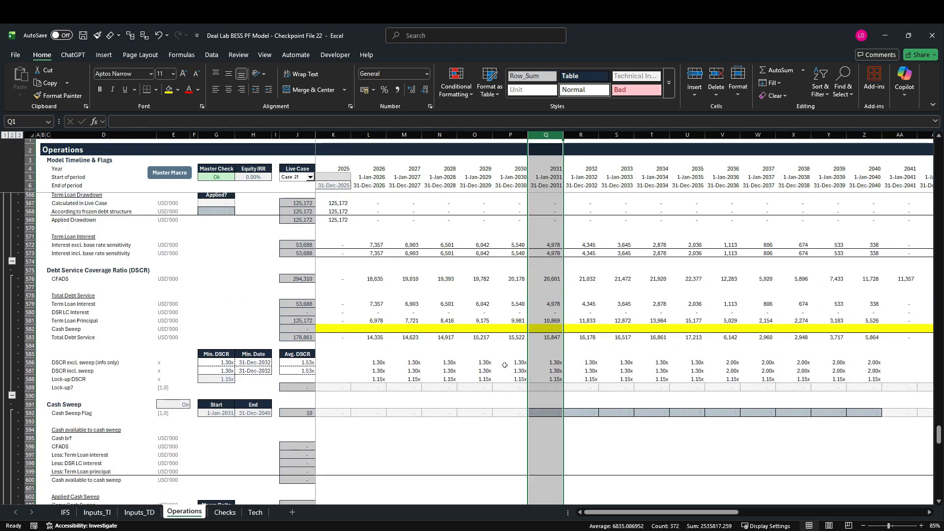
pyautogui.scroll(7, 498, 382)
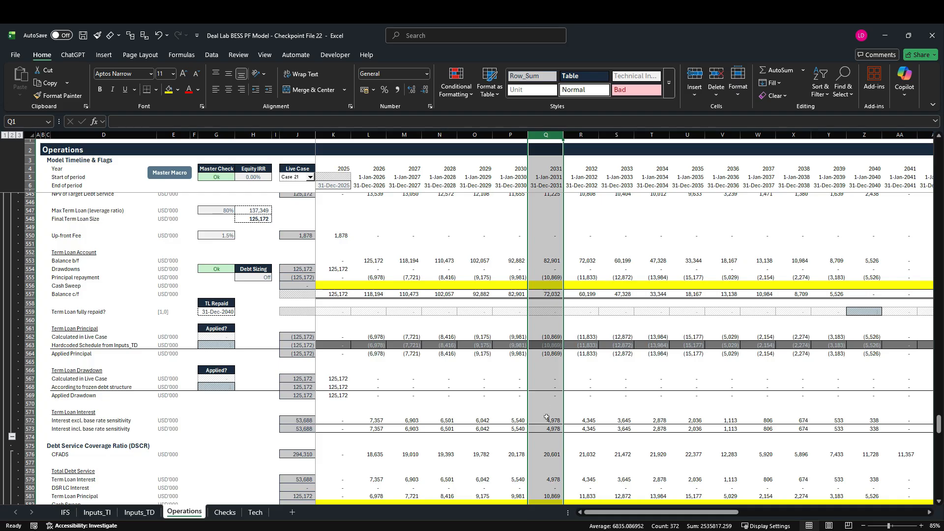
# Review the 2031 column from the Term Loan Account up through Term Loan Sizing, Levered Taxes and CFADS, and return to the Cash Sweep section.
pyautogui.scroll(9, 548, 400)
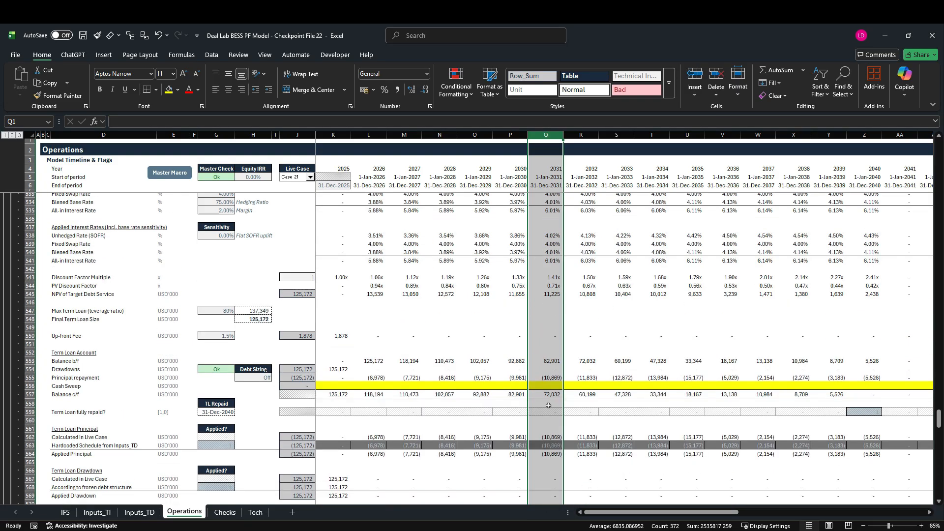
pyautogui.scroll(4, 553, 429)
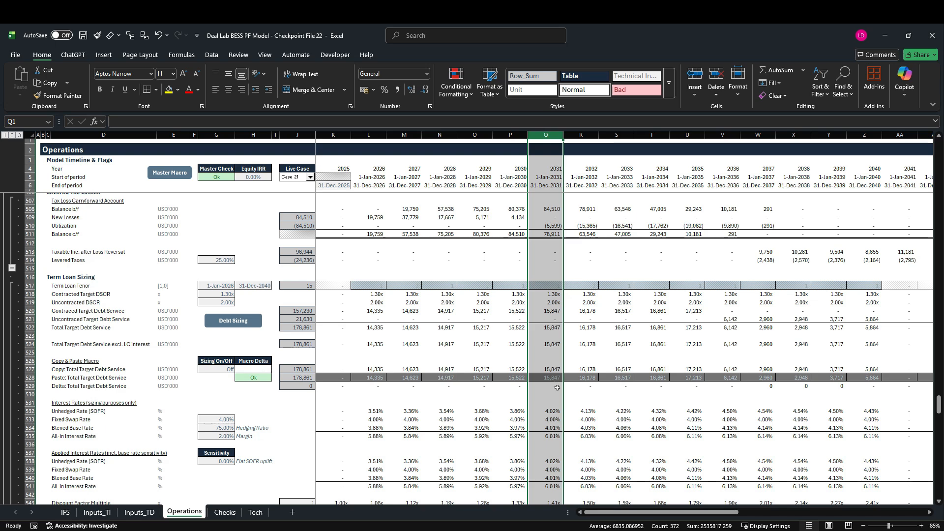
pyautogui.scroll(3, 559, 387)
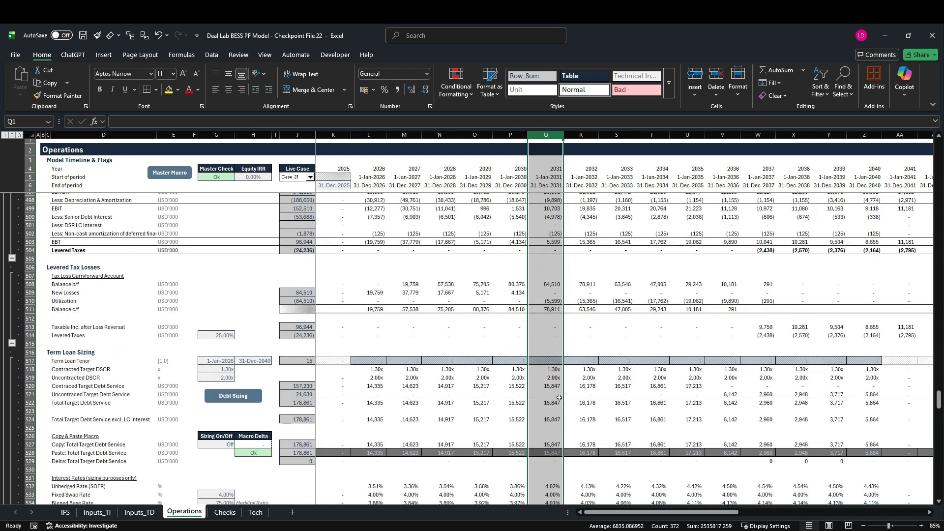
pyautogui.scroll(7, 559, 399)
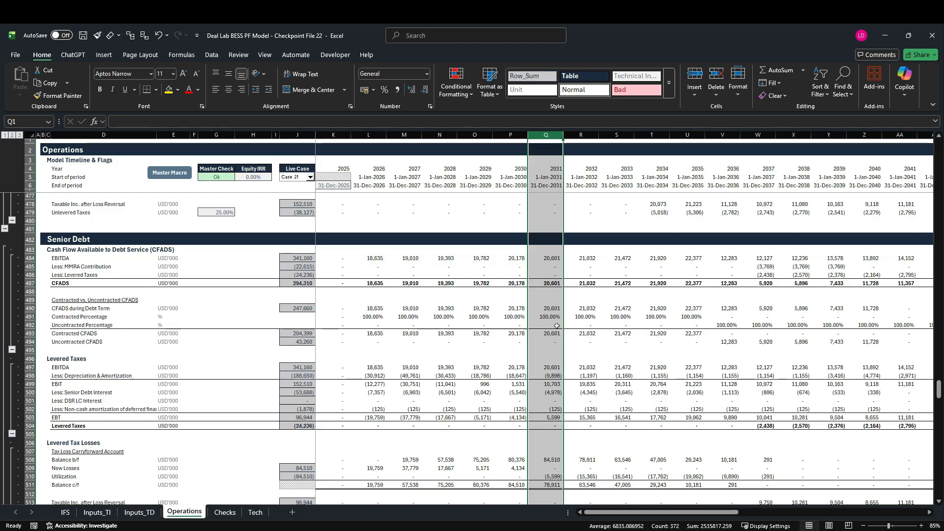
pyautogui.scroll(-14, 557, 326)
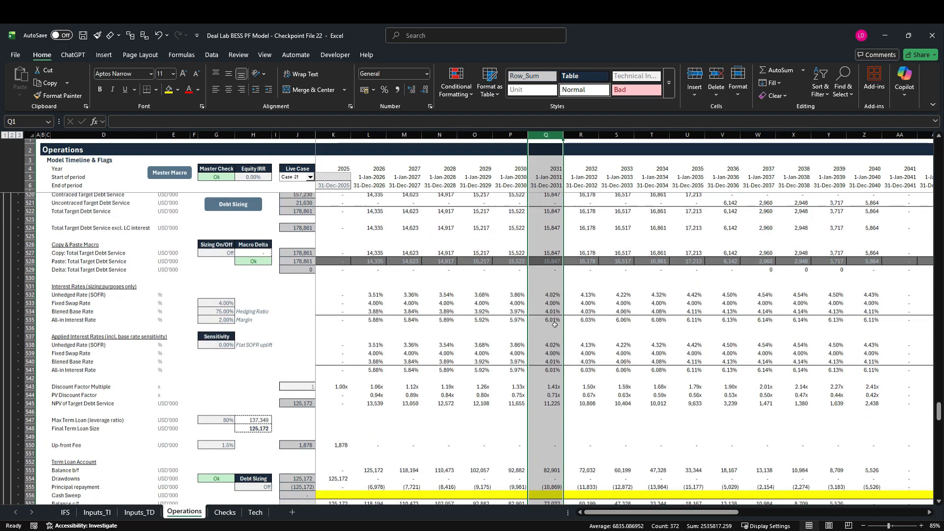
pyautogui.scroll(-14, 554, 325)
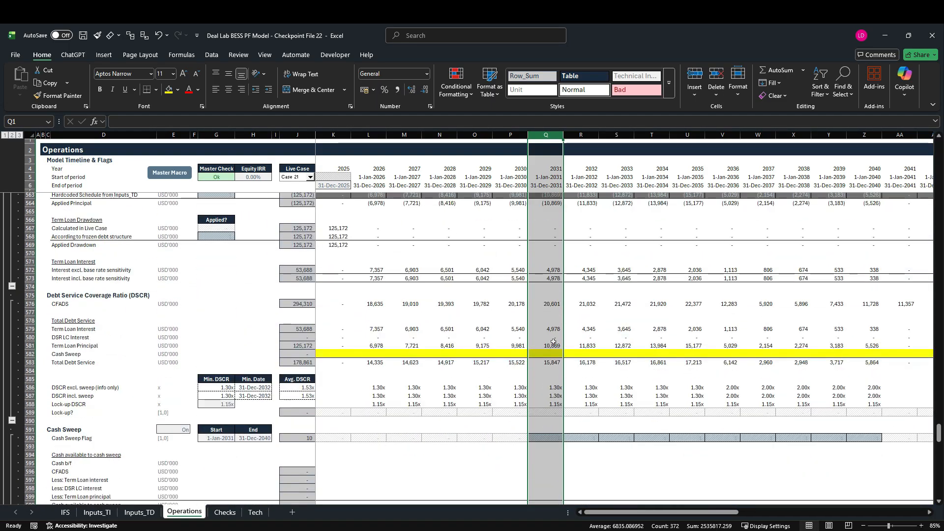
pyautogui.scroll(-4, 554, 341)
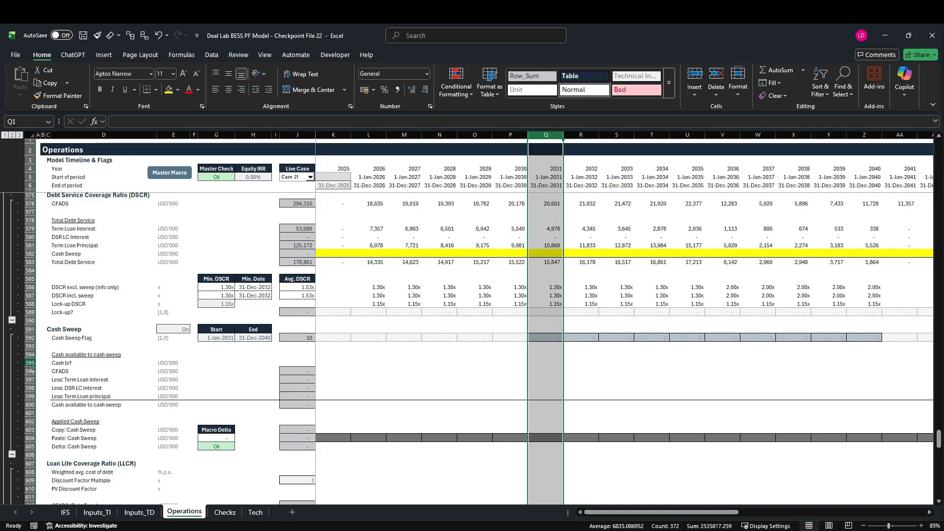
# Link the first Cash b/f cell of the cash sweep section, K595, to the unrestricted cash account's opening balance with =IFS!K95.
pyautogui.click(30, 363)
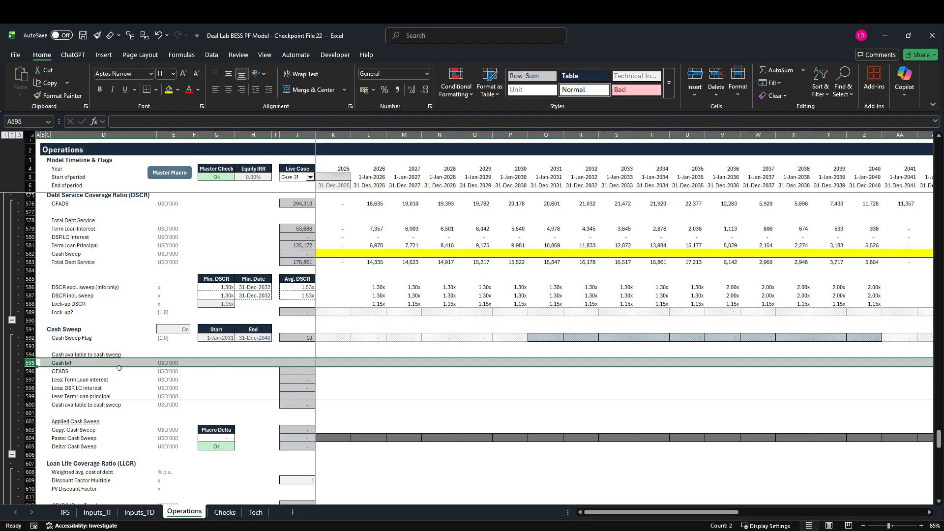
pyautogui.click(337, 366)
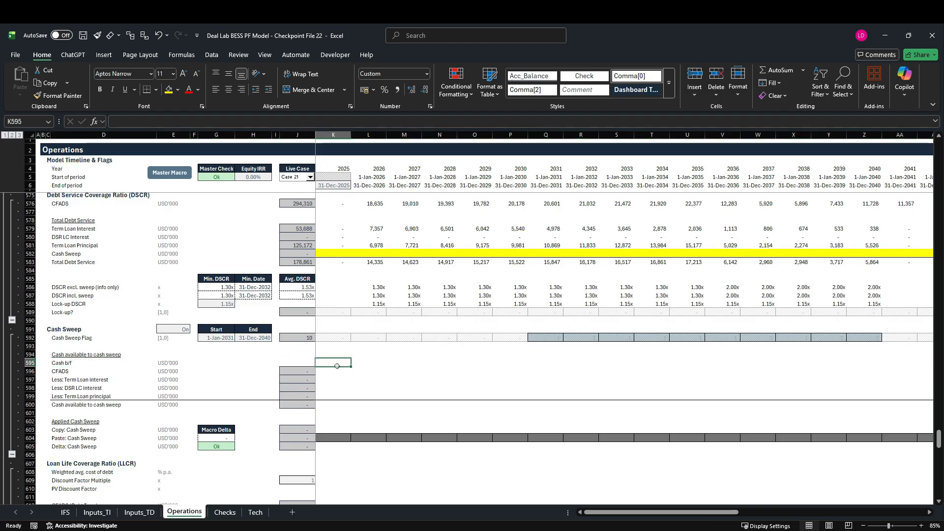
pyautogui.write('=')
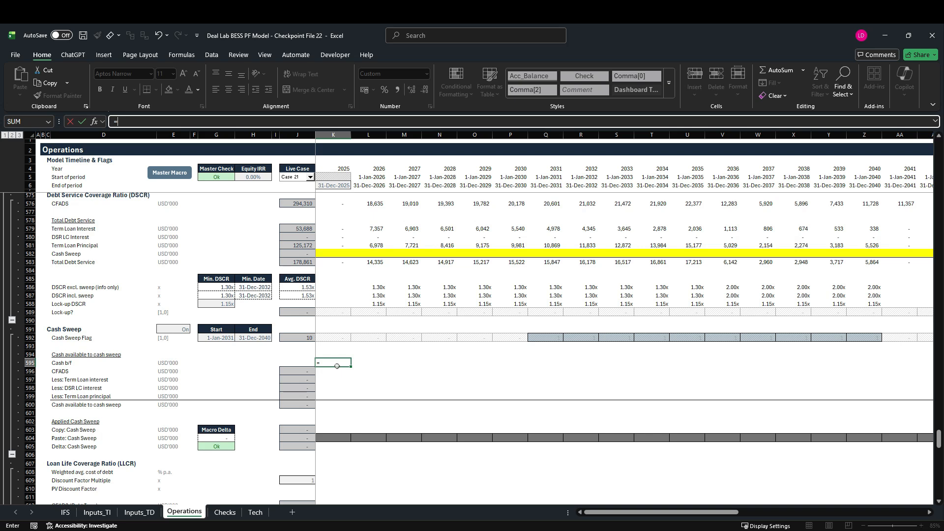
pyautogui.click(65, 512)
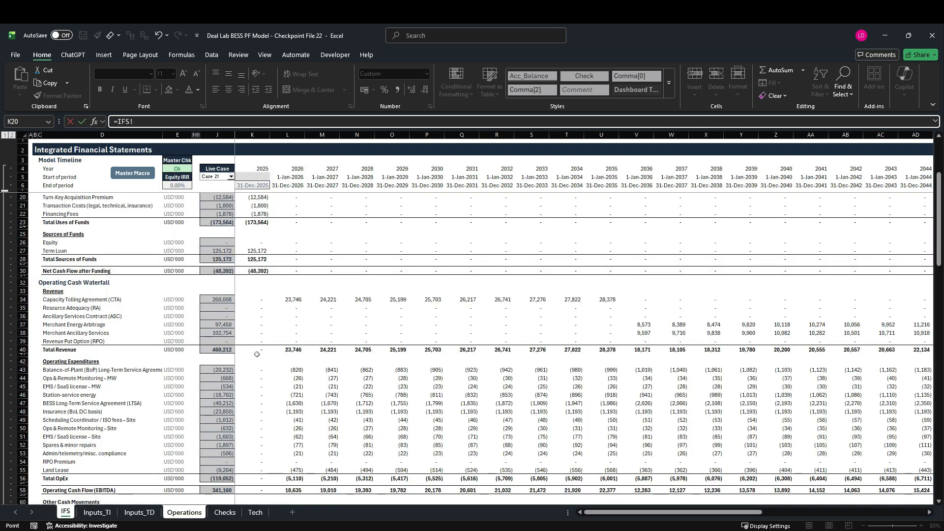
pyautogui.scroll(-12, 261, 349)
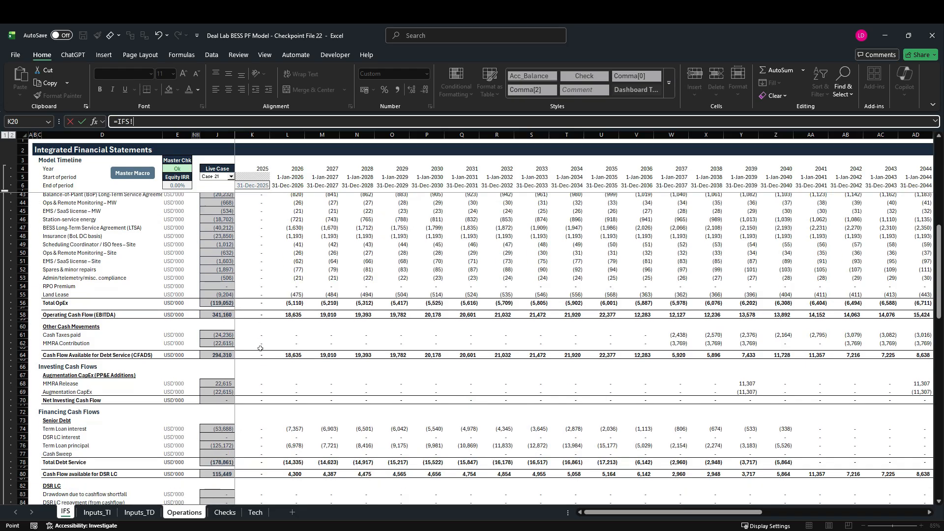
pyautogui.scroll(-4, 261, 349)
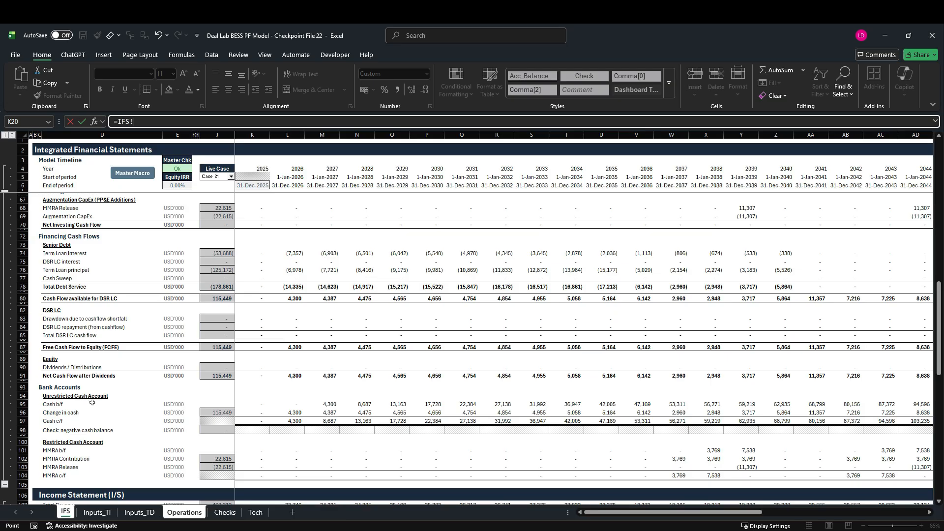
pyautogui.click(257, 406)
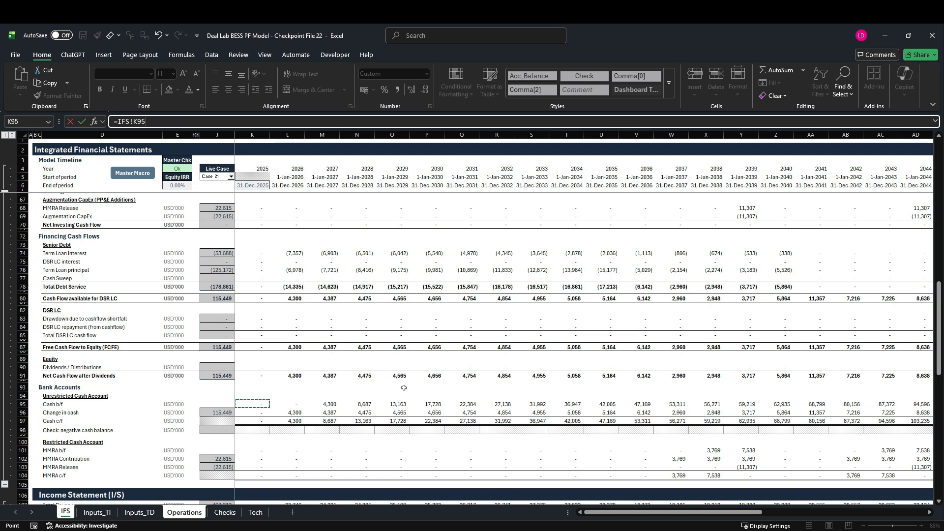
pyautogui.press('Return')
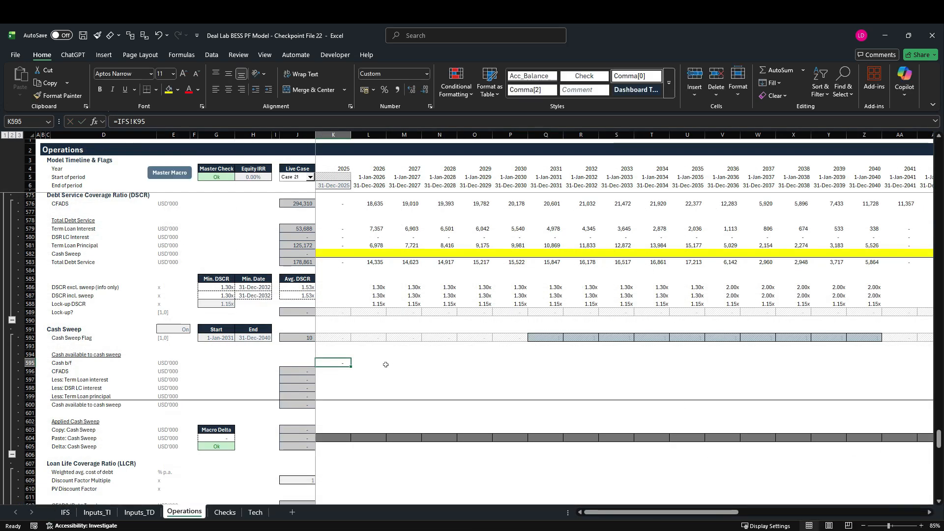
# Link the first CFADS cell of the cash sweep section, K596, to the CFADS row of the DSCR section with =K576.
pyautogui.click(333, 376)
pyautogui.write('=')
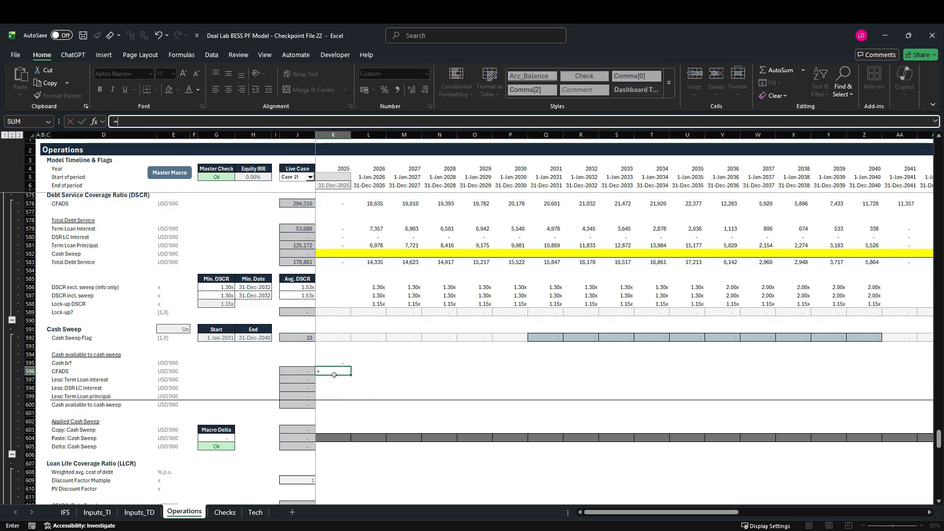
pyautogui.scroll(6, 330, 374)
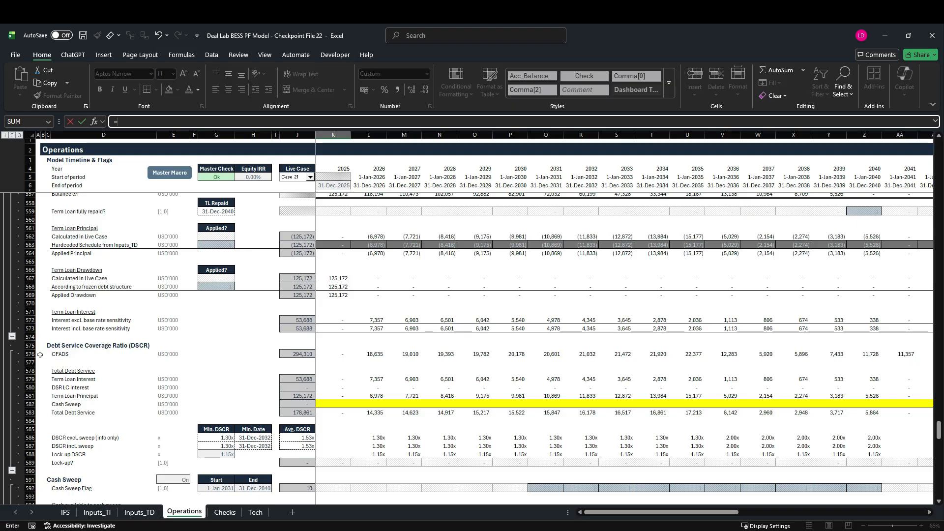
pyautogui.click(351, 356)
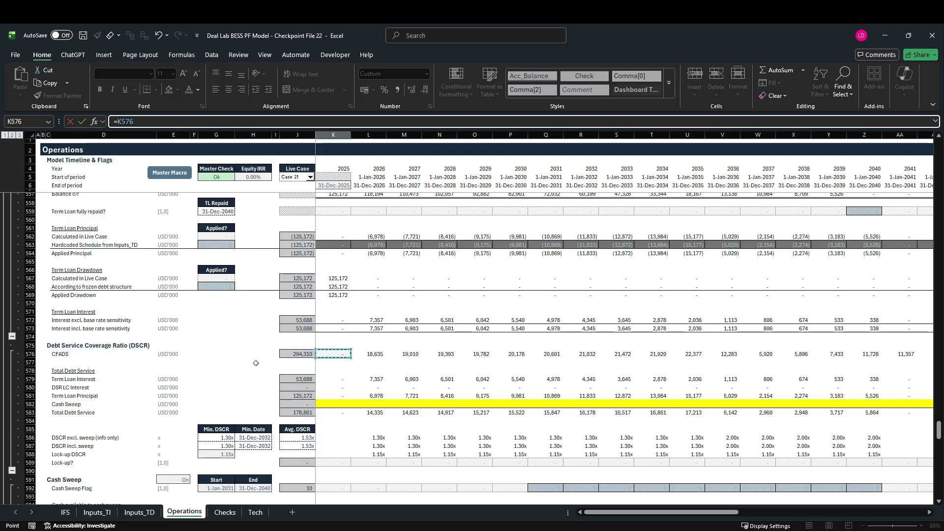
pyautogui.scroll(-7, 260, 366)
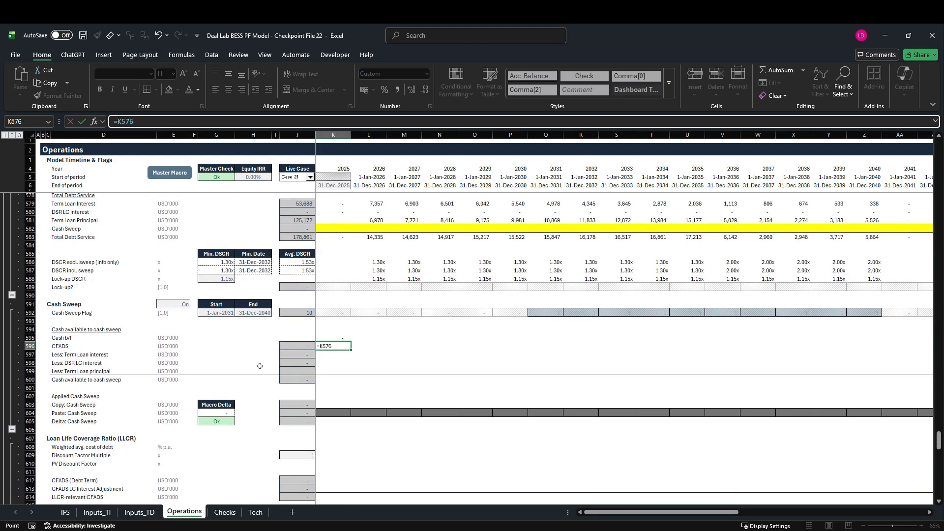
pyautogui.hotkey('ctrl', 'Return')
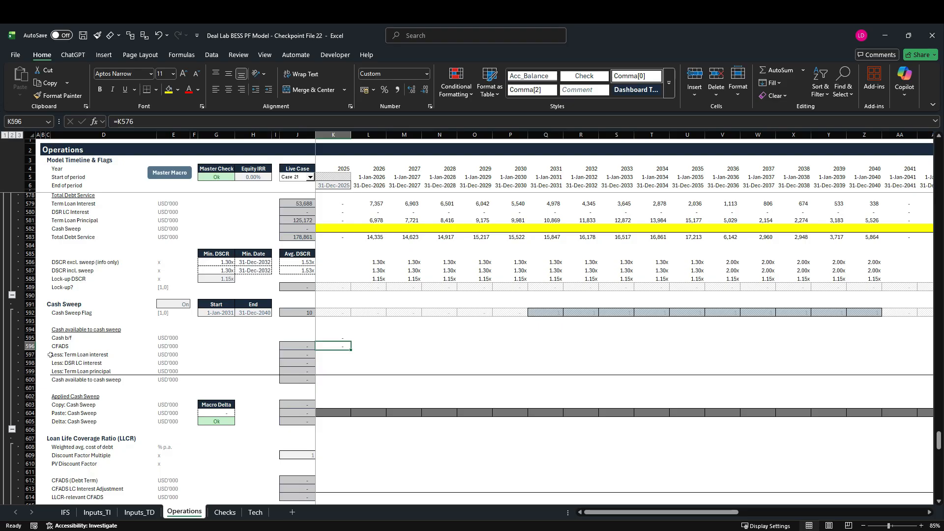
# Enter =-K579 as the Term Loan interest deduction in K597, copy it down to DSR LC interest in K598, and check the copied reference.
pyautogui.moveTo(30, 355); pyautogui.dragTo(29, 375)
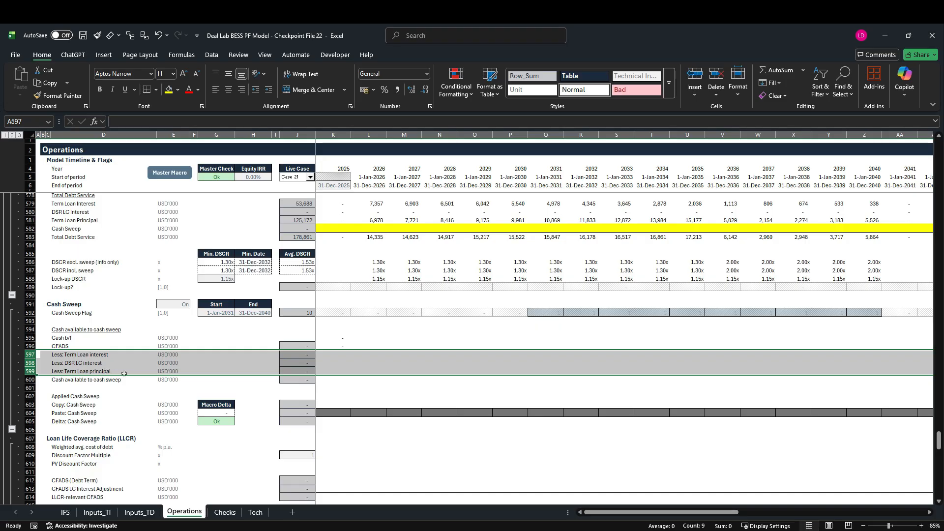
pyautogui.click(336, 356)
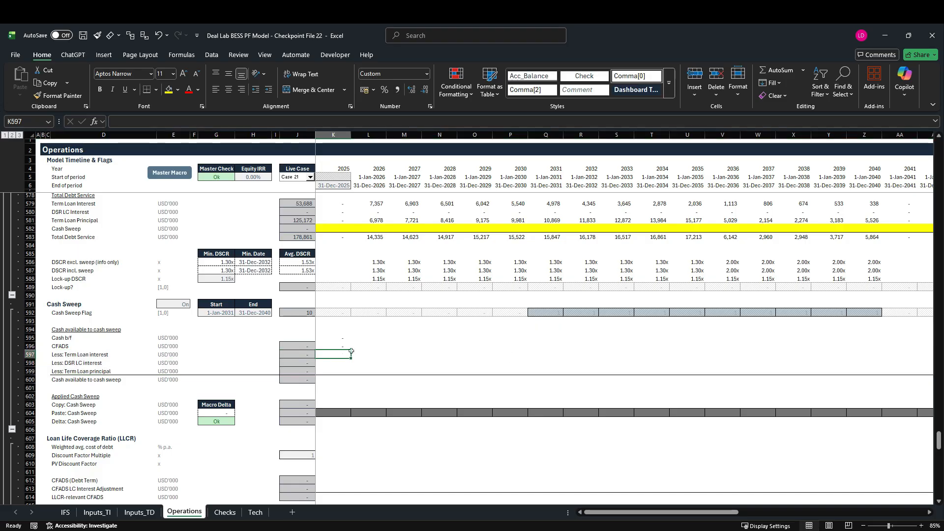
pyautogui.write('=-')
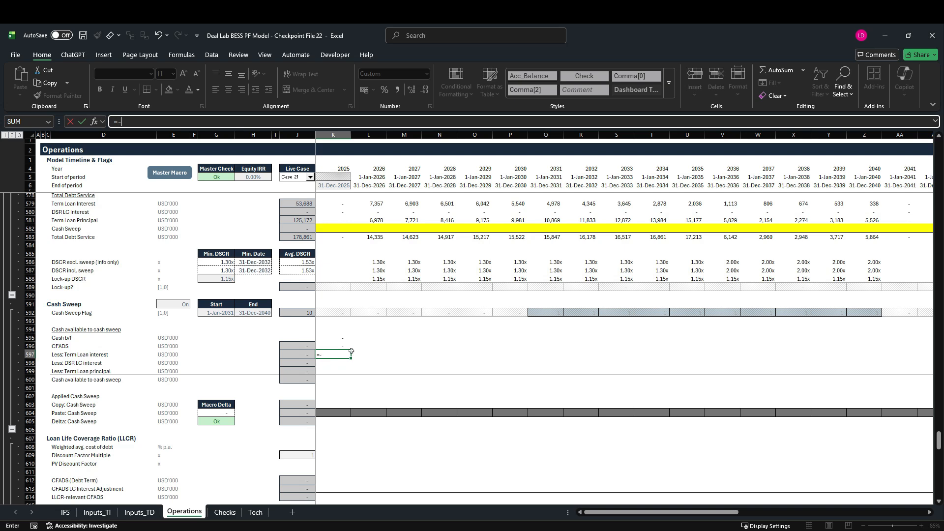
pyautogui.scroll(2, 351, 352)
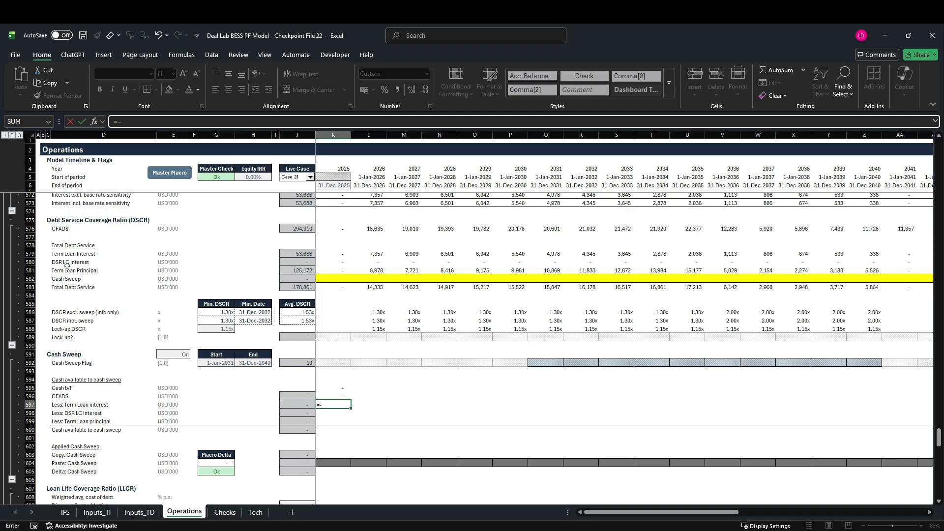
pyautogui.click(336, 256)
pyautogui.press('Return')
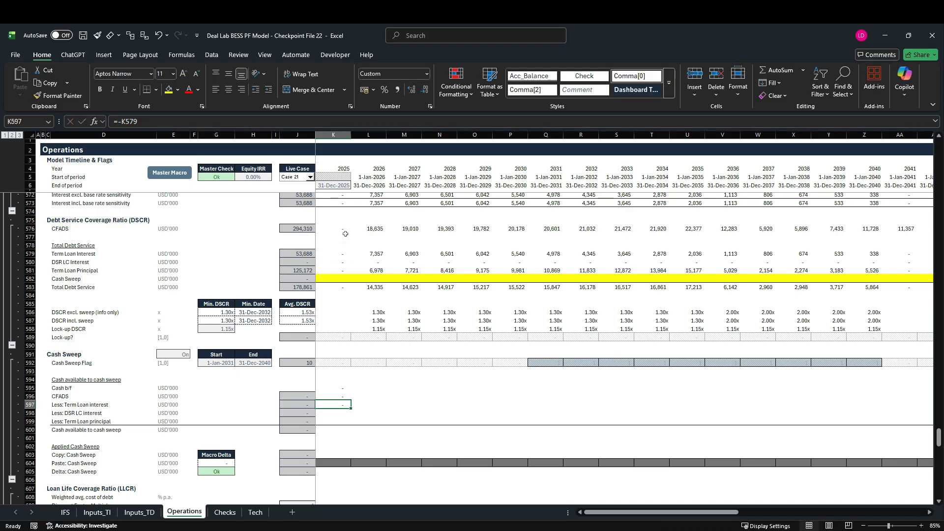
pyautogui.press('Down')
pyautogui.hotkey('ctrl', 'd')
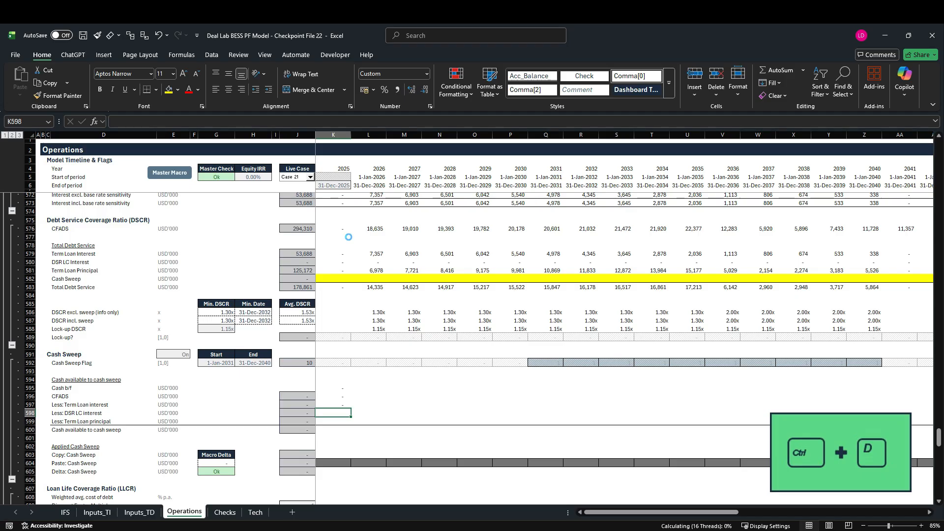
pyautogui.press('F2')
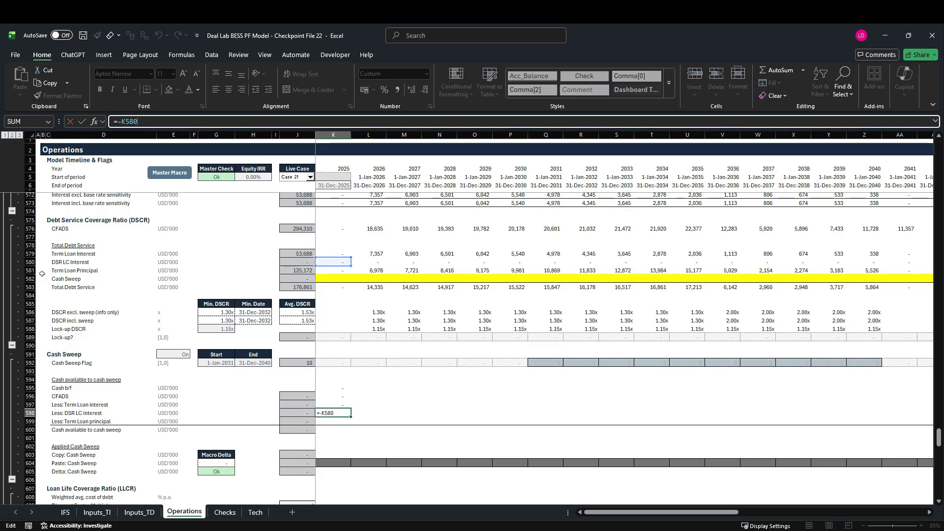
pyautogui.press('Escape')
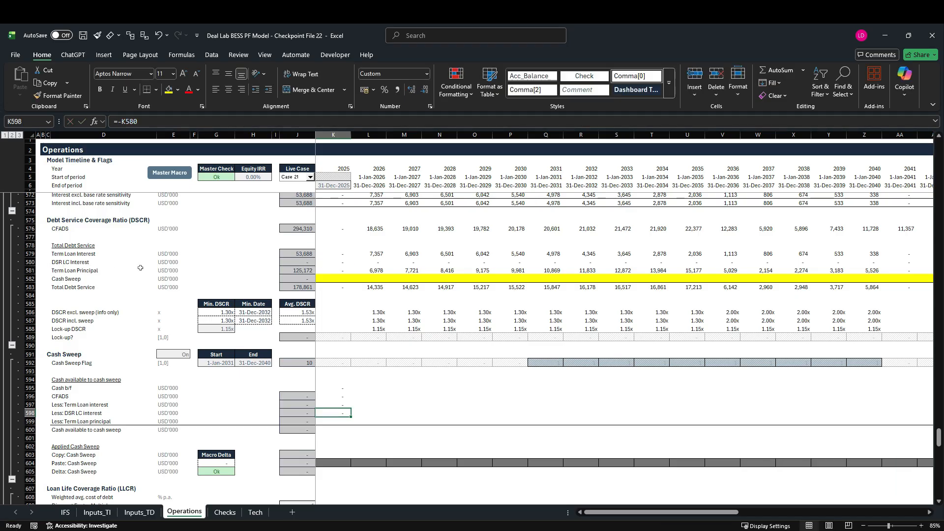
# Enter the Term Loan principal deduction in K599 as =-K581.
pyautogui.press('Down')
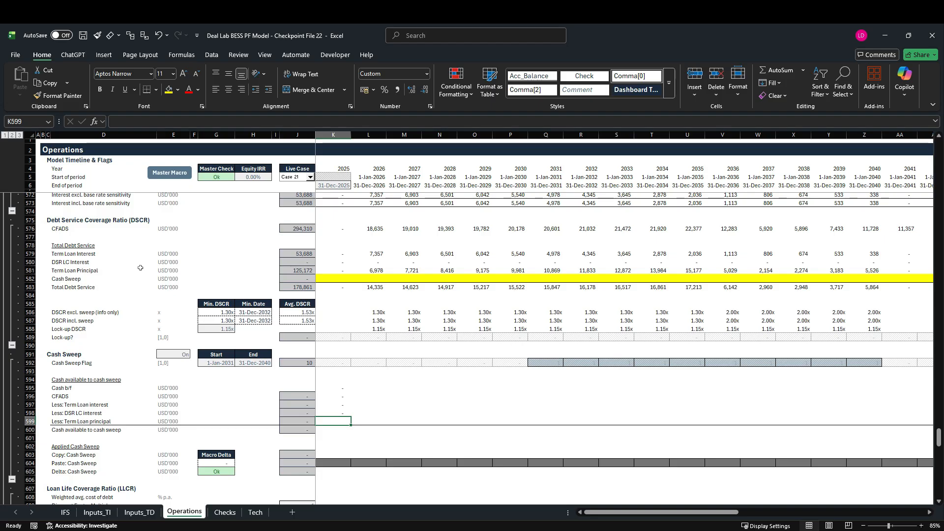
pyautogui.write('=')
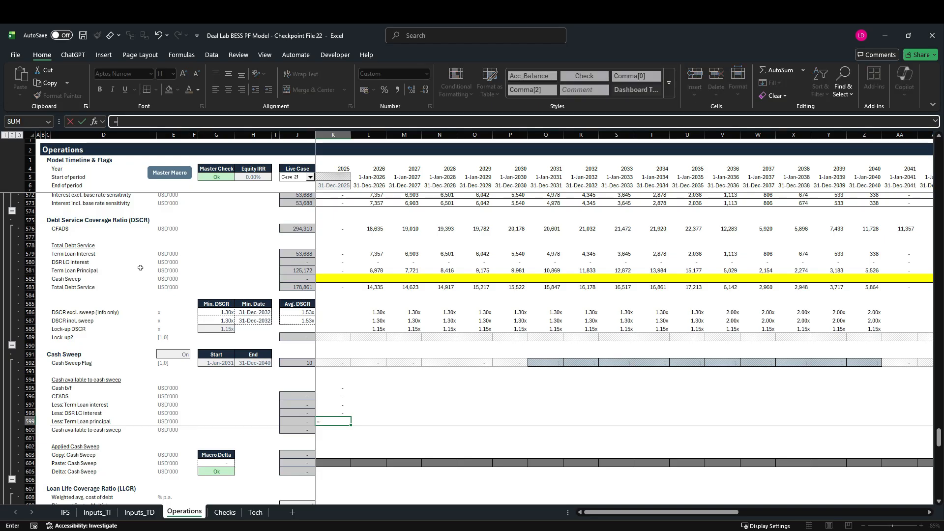
pyautogui.write('-')
pyautogui.click(343, 273)
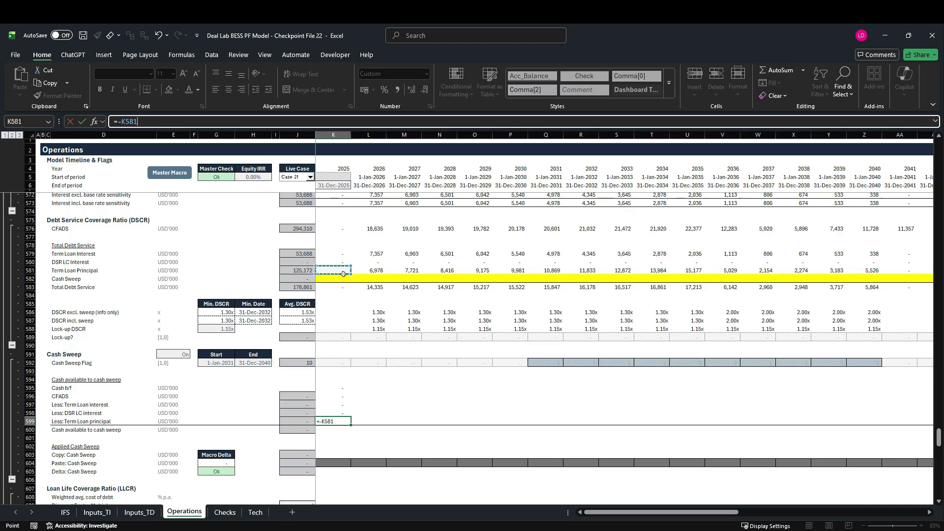
pyautogui.press('Return')
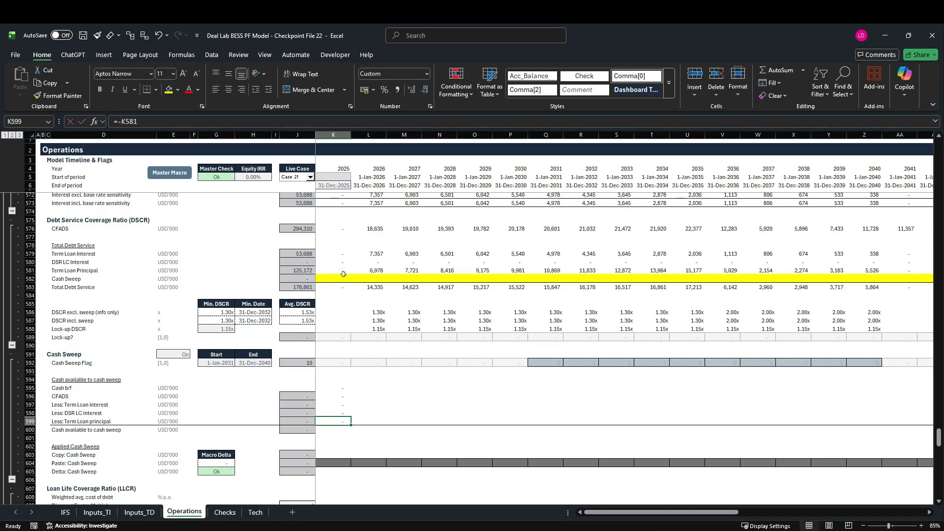
# Total the cash available to cash sweep in K600 with =SUM(K595:K599).
pyautogui.click(343, 431)
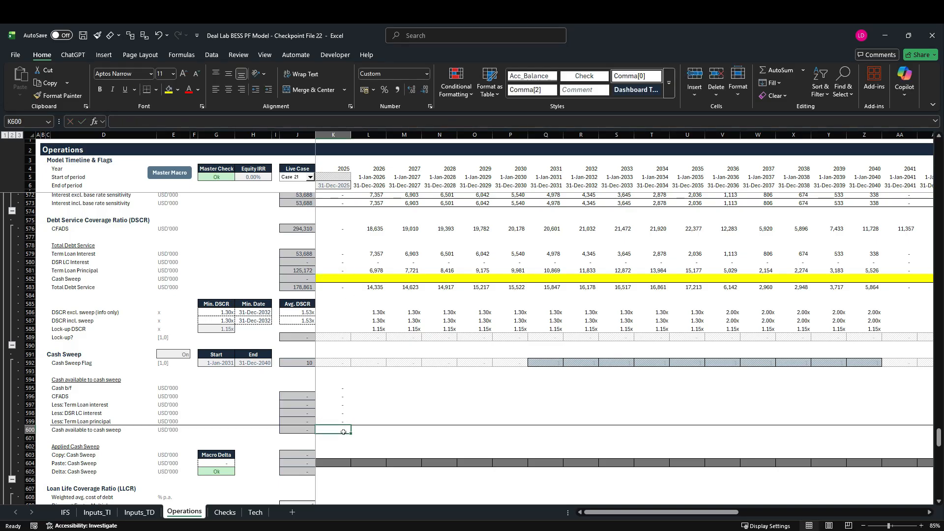
pyautogui.hotkey('alt', '=')
pyautogui.press('Return')
# Fill the cash available to cash sweep formulas in K595:K600 across the whole timeline and go back to K600.
pyautogui.hotkey('shift', 'Up')
pyautogui.hotkey('shift', 'Up')
pyautogui.hotkey('shift', 'Up')
pyautogui.hotkey('shift', 'Up')
pyautogui.hotkey('shift', 'Up')
pyautogui.hotkey('ctrl', 'shift', 'Right')
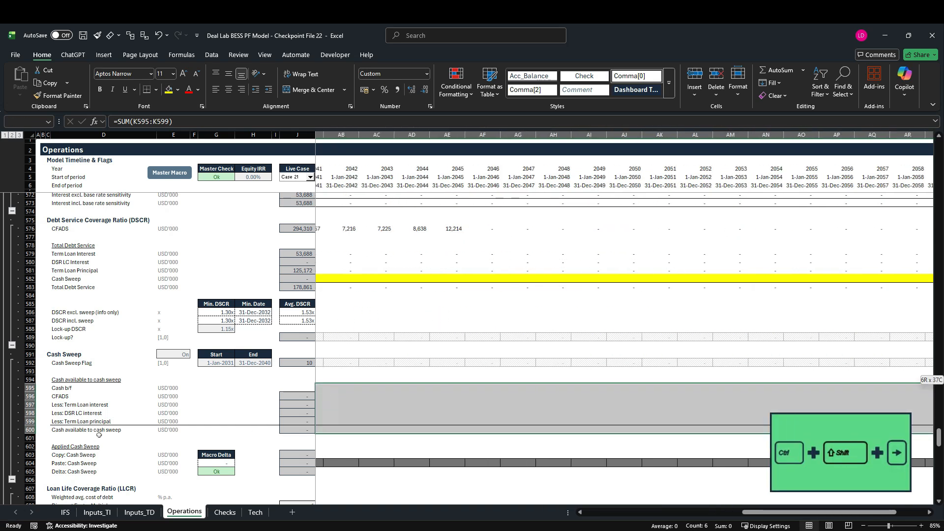
pyautogui.hotkey('shift', 'Left')
pyautogui.hotkey('ctrl', 'r')
pyautogui.press('Left')
pyautogui.press('Right')
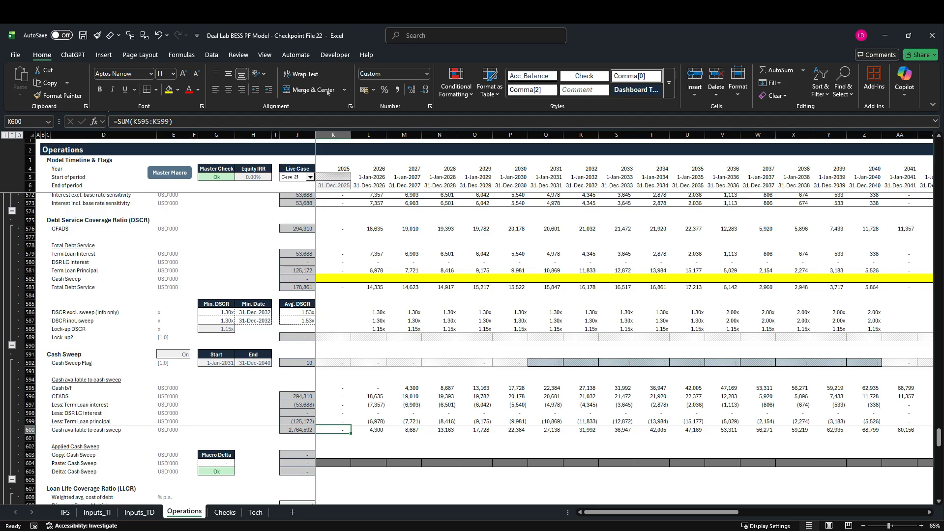
# Review the 2025–2030 columns before the sweep period and the Dividend available for distribution row 685 in the Equity section.
pyautogui.moveTo(333, 135); pyautogui.dragTo(501, 139)
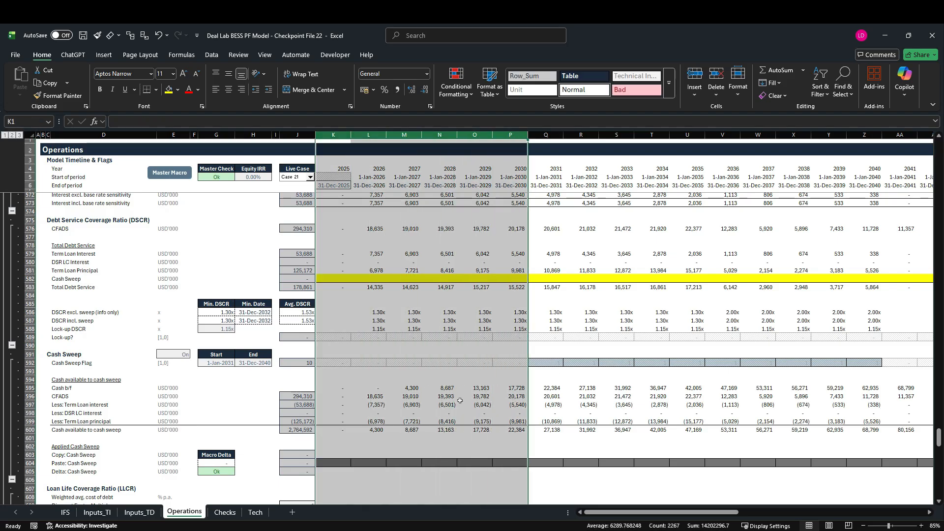
pyautogui.scroll(-6, 463, 402)
pyautogui.scroll(-20, 462, 402)
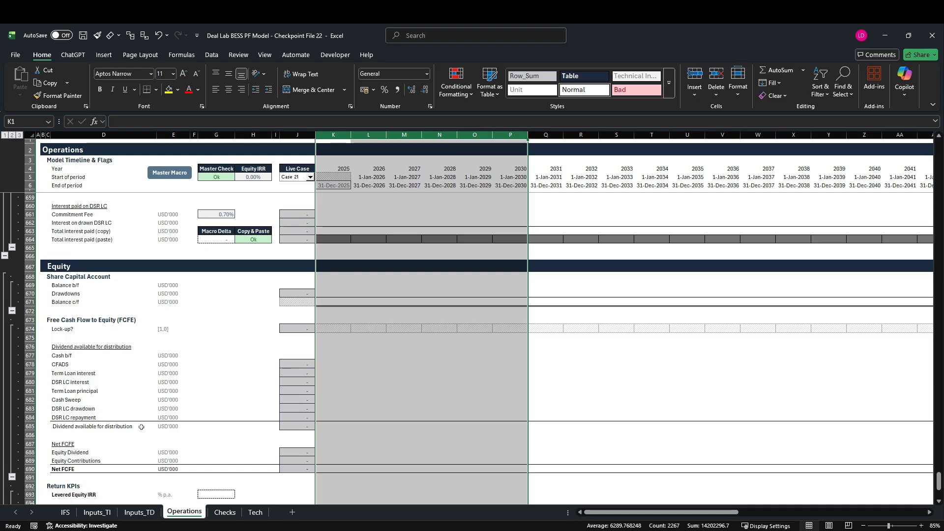
pyautogui.click(31, 427)
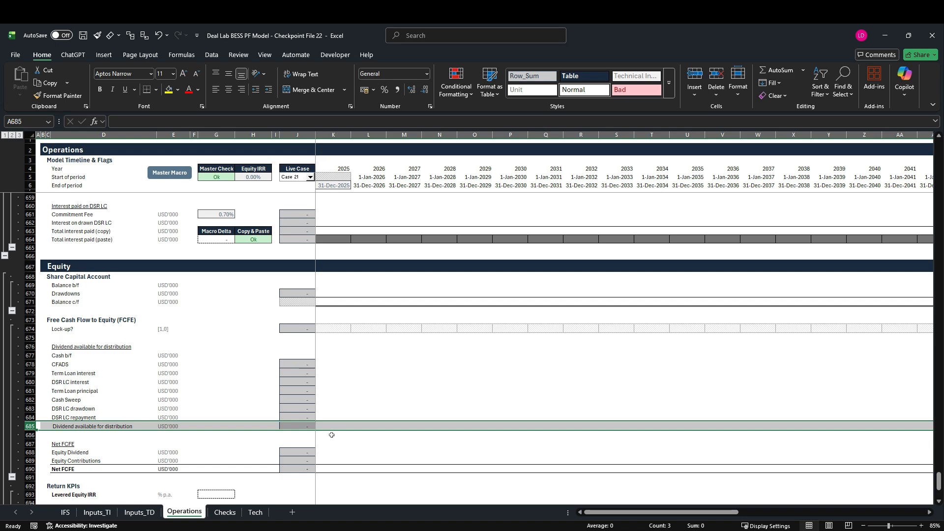
pyautogui.scroll(20, 336, 437)
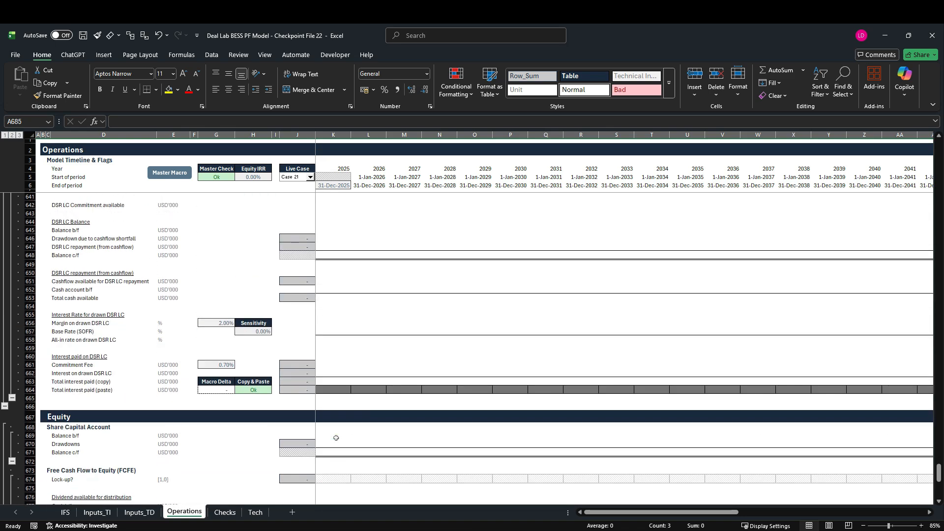
pyautogui.scroll(2, 336, 441)
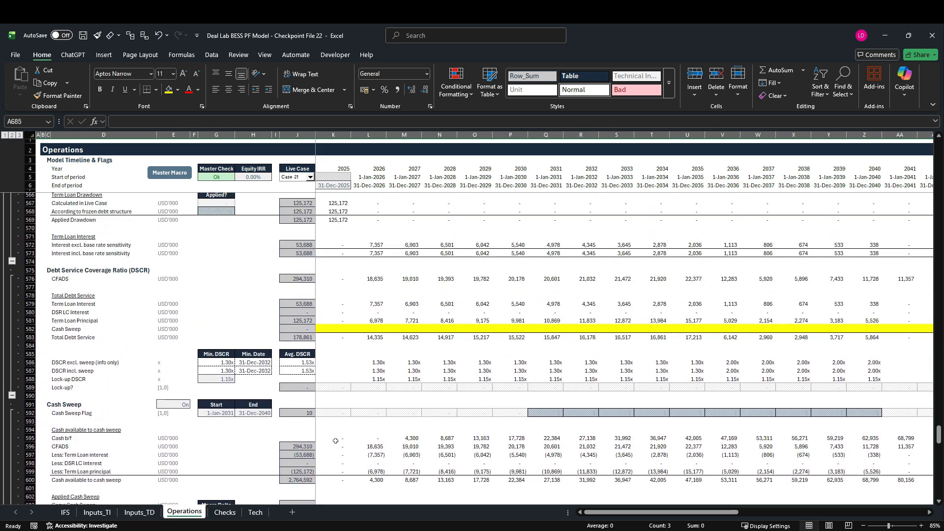
pyautogui.scroll(-4, 337, 438)
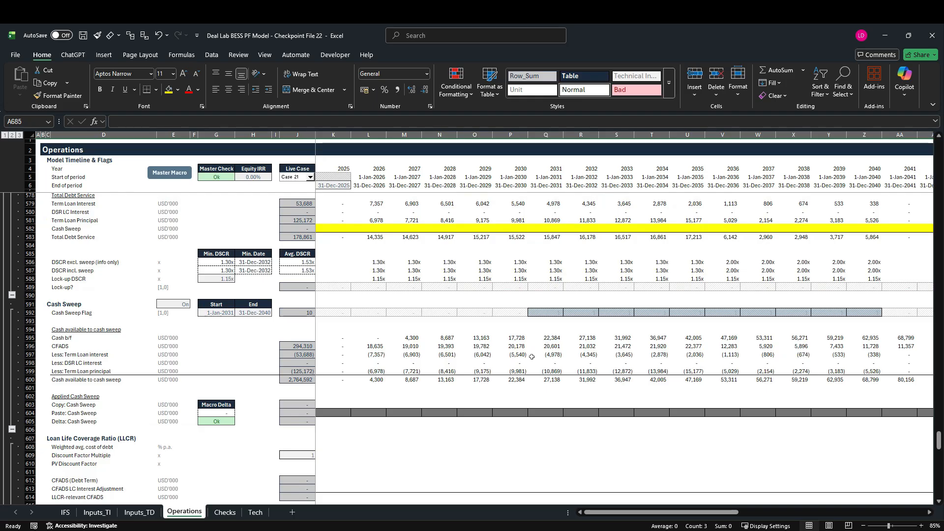
# Start the Copy: Cash Sweep formula in Q603 with =MAX(0,MIN( to floor the sweep at zero.
pyautogui.click(328, 405)
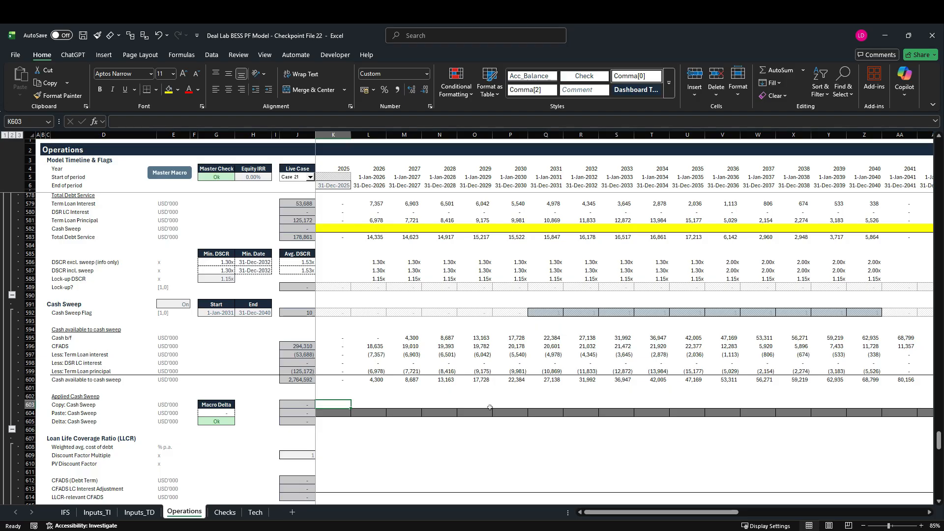
pyautogui.click(549, 405)
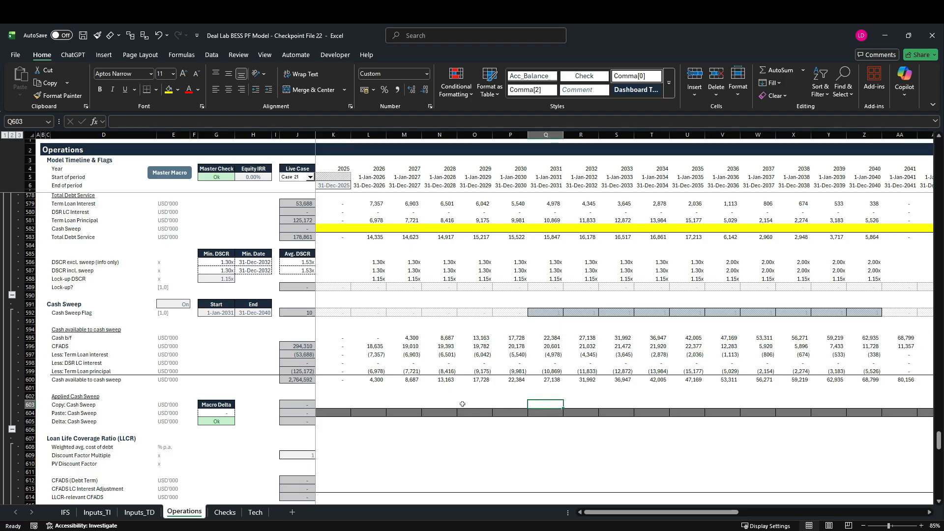
pyautogui.write('=')
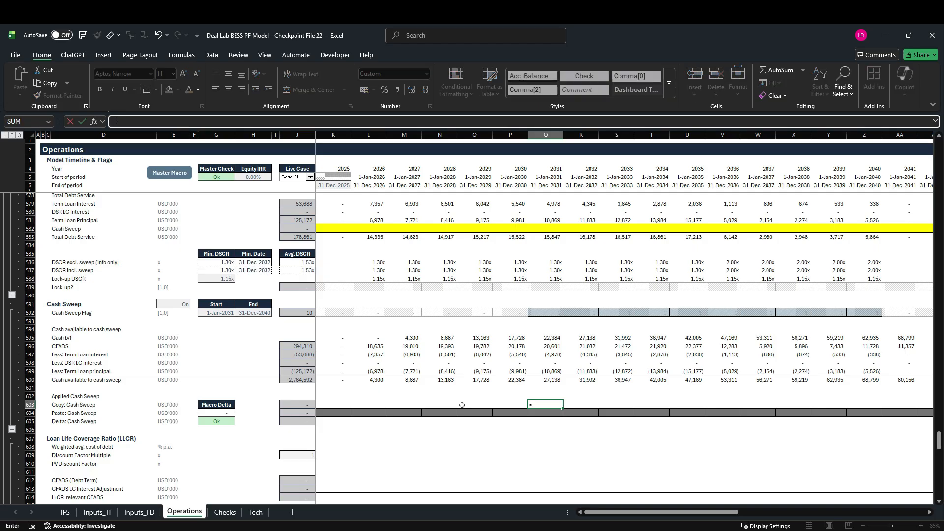
pyautogui.write('ma')
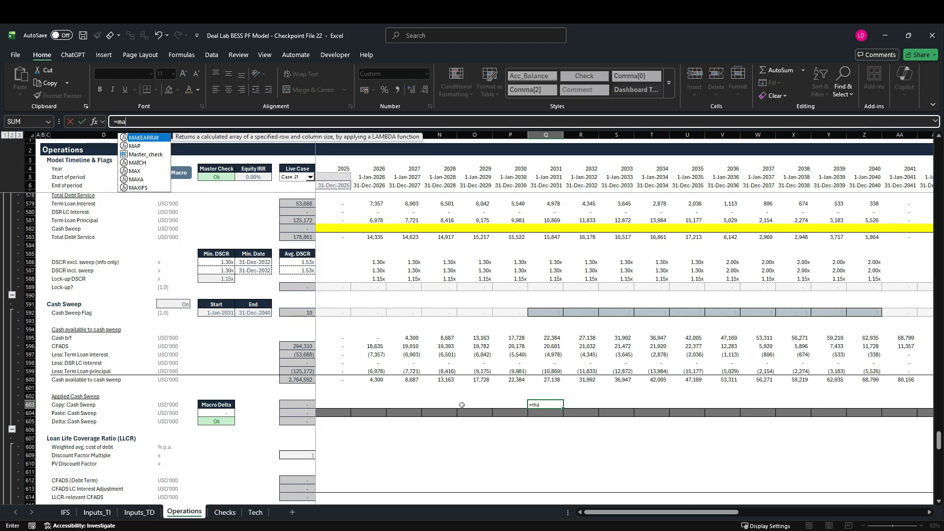
pyautogui.write('x')
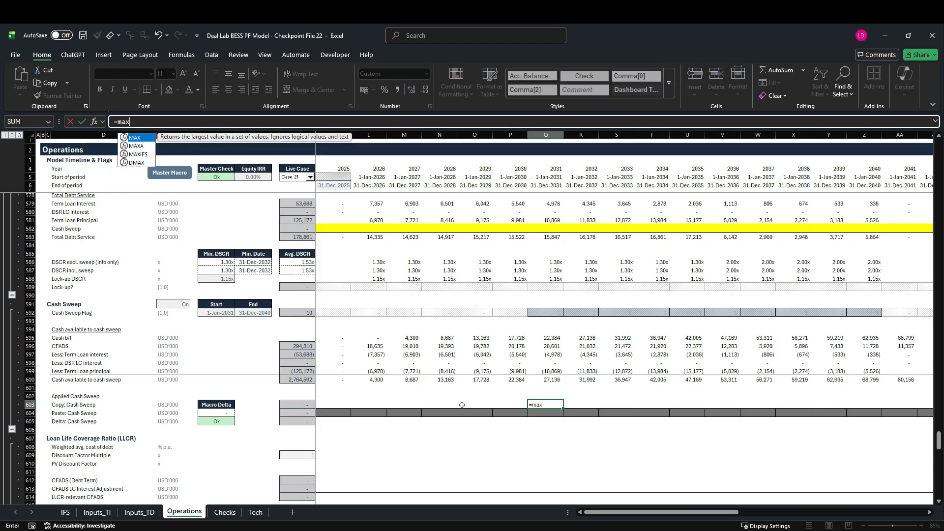
pyautogui.press('Tab')
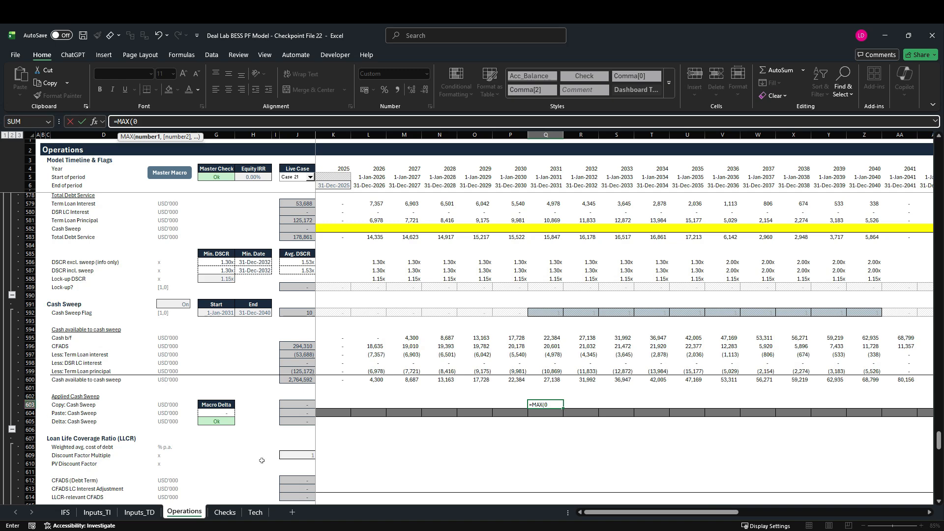
pyautogui.scroll(10, 327, 307)
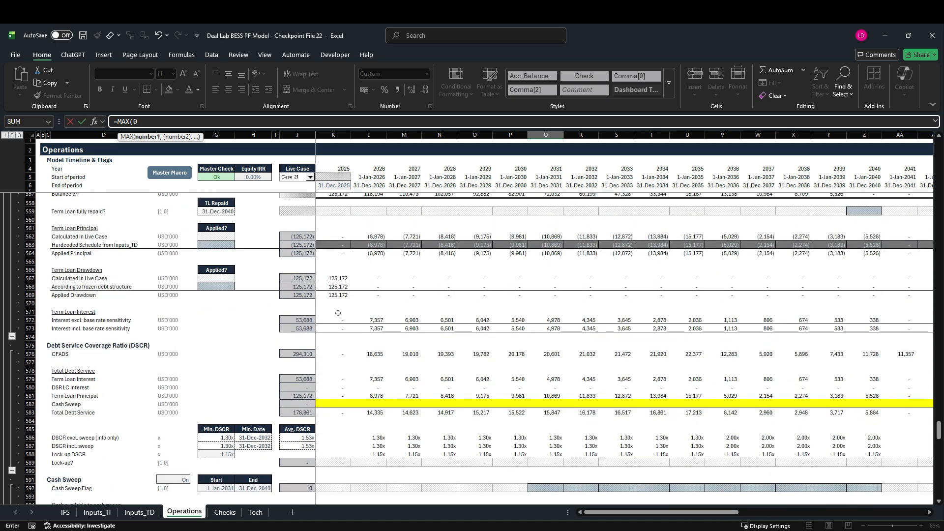
pyautogui.scroll(-14, 382, 324)
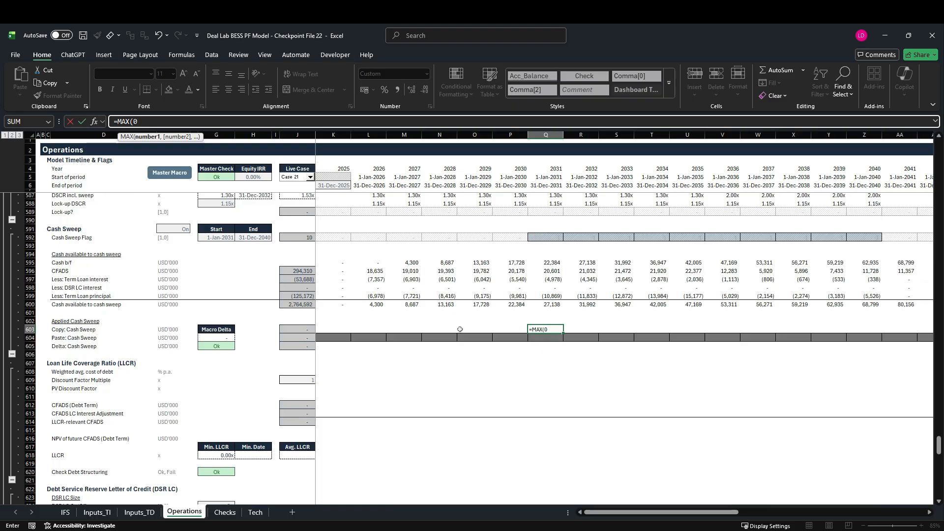
pyautogui.scroll(5, 462, 339)
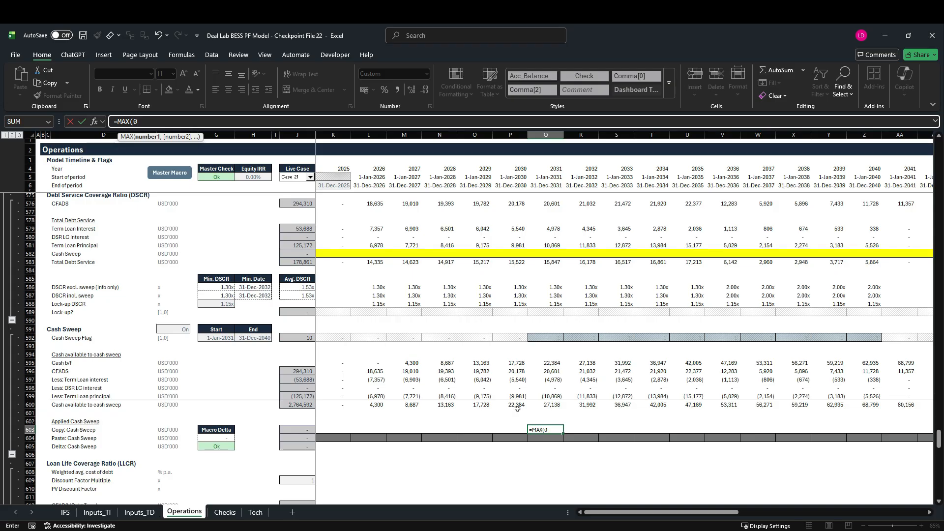
pyautogui.write(',MIN(')
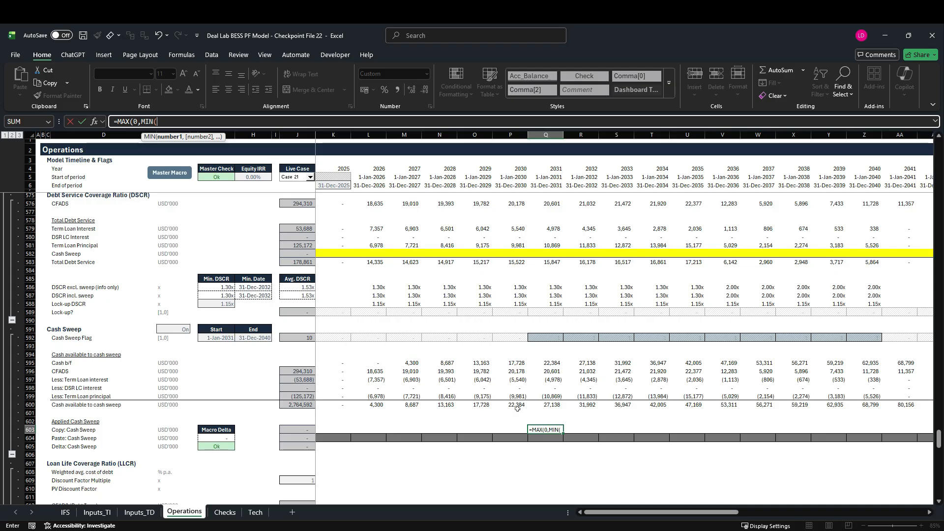
# Add SUM(Q553:Q555), the Term Loan balance b/f, drawdowns and principal repayment, as the first MIN argument.
pyautogui.scroll(5, 517, 409)
pyautogui.scroll(5, 517, 409)
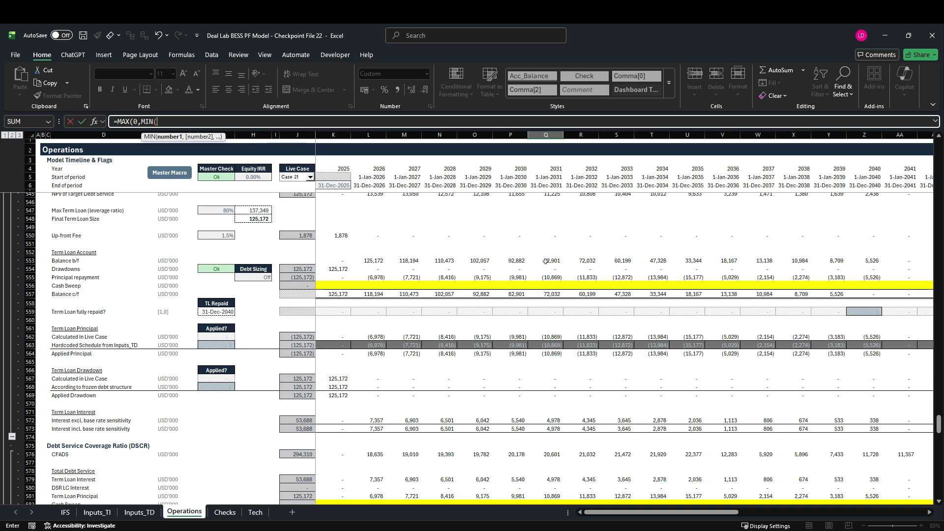
pyautogui.write('SUM(')
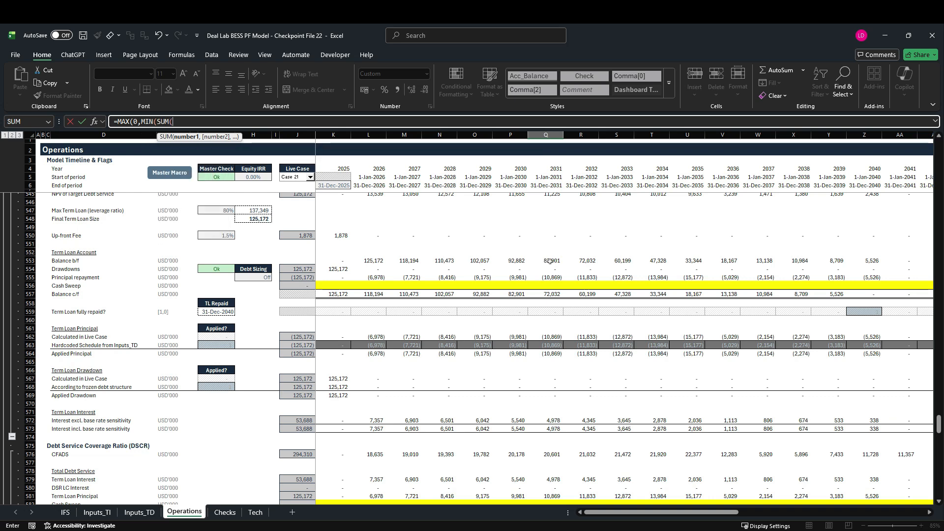
pyautogui.moveTo(550, 260); pyautogui.dragTo(550, 278)
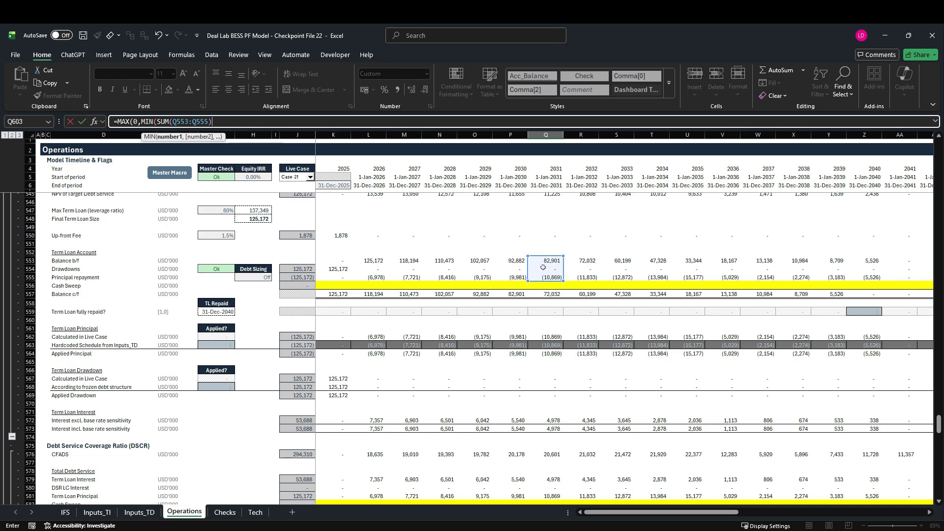
pyautogui.write(',')
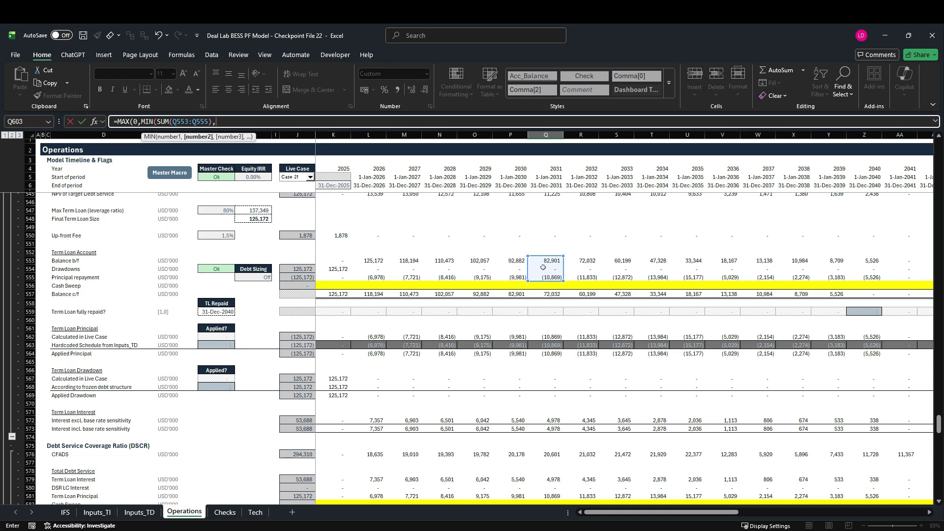
# Complete the Q603 formula with the sweep flag times cash available, giving =MAX(0,MIN(SUM(Q553:Q555),Q592*Q600)).
pyautogui.scroll(-13, 549, 308)
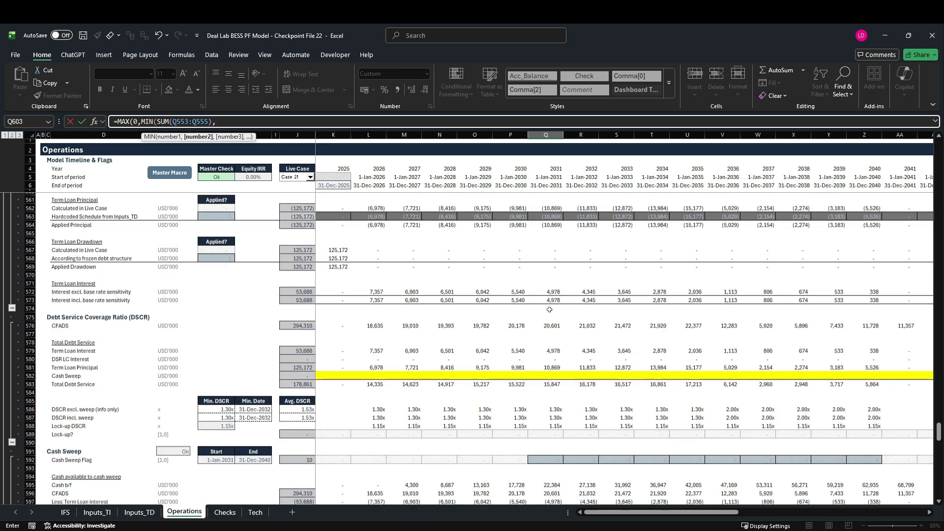
pyautogui.scroll(-1, 550, 309)
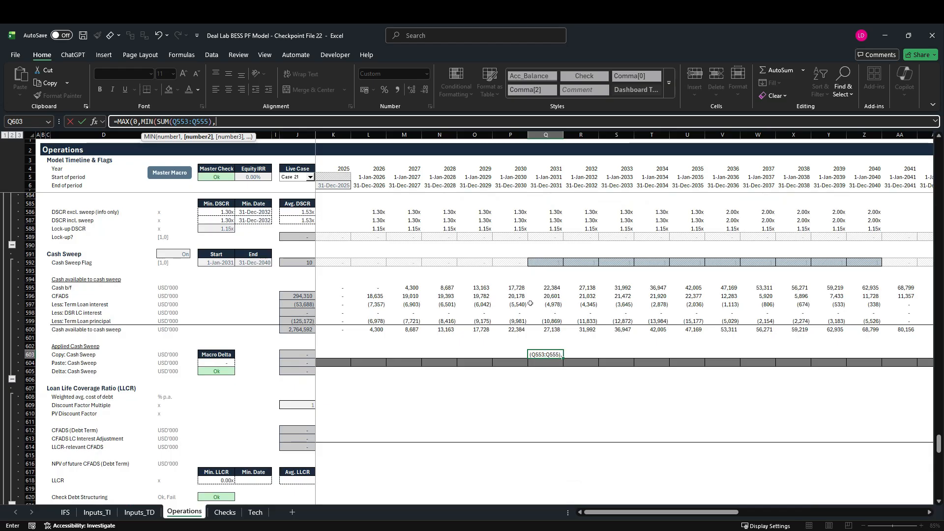
pyautogui.click(550, 263)
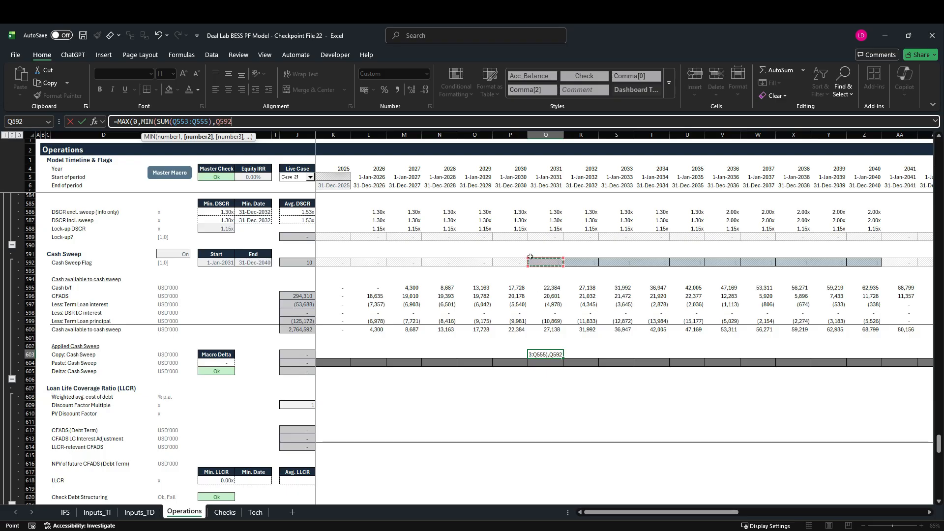
pyautogui.write('*')
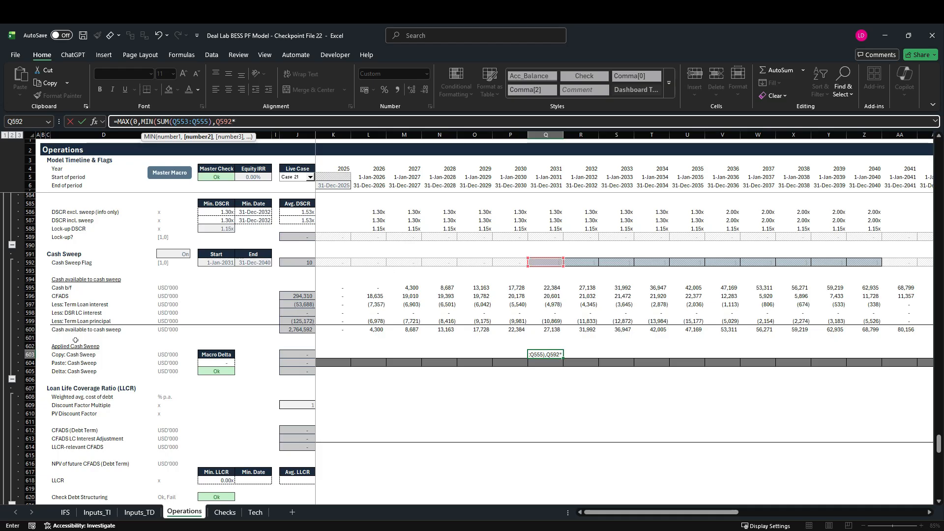
pyautogui.click(546, 329)
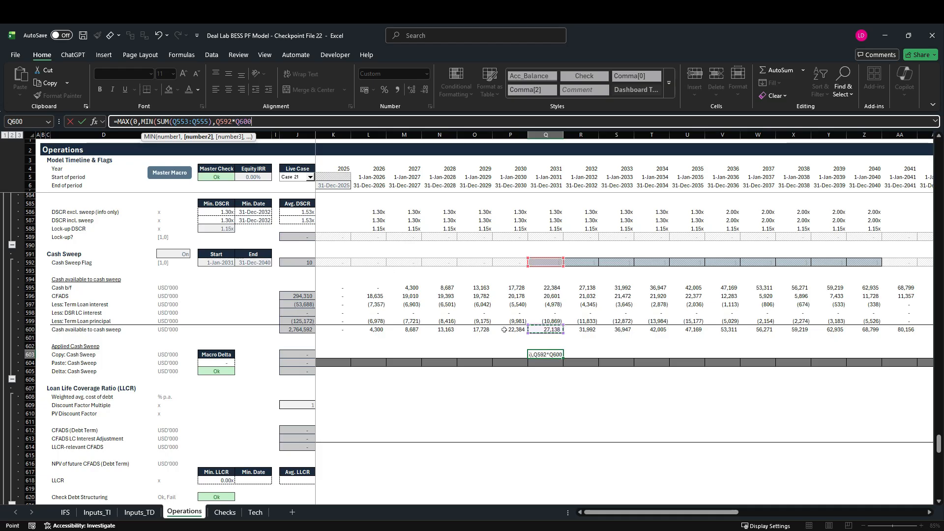
pyautogui.write('))')
pyautogui.hotkey('ctrl', 'Return')
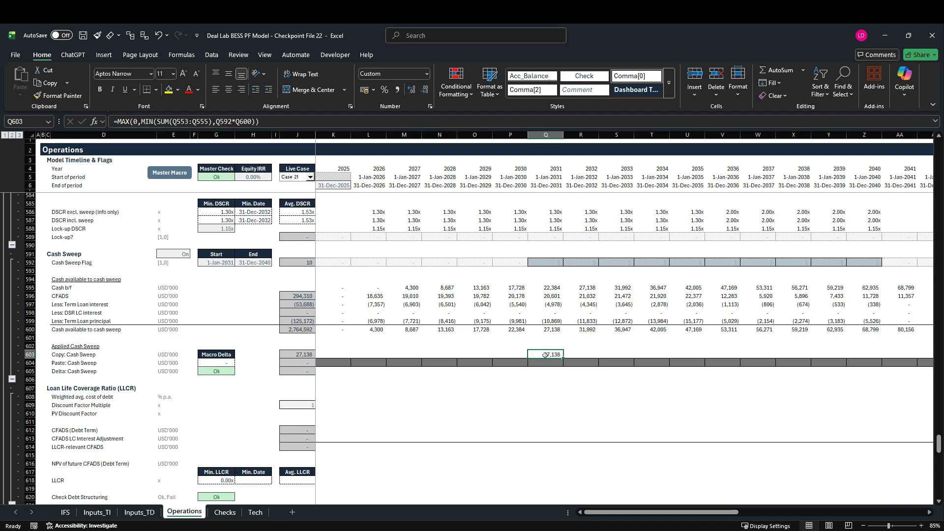
# Copy the Copy: Cash Sweep formula from Q603 to K603 and fill it across the whole timeline in row 603.
pyautogui.scroll(14, 550, 362)
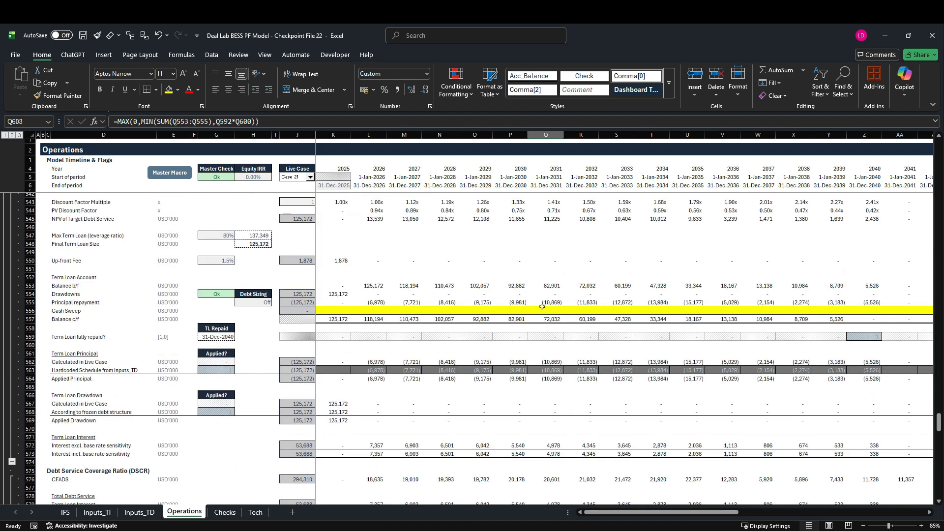
pyautogui.scroll(-10, 556, 323)
pyautogui.scroll(-4, 559, 323)
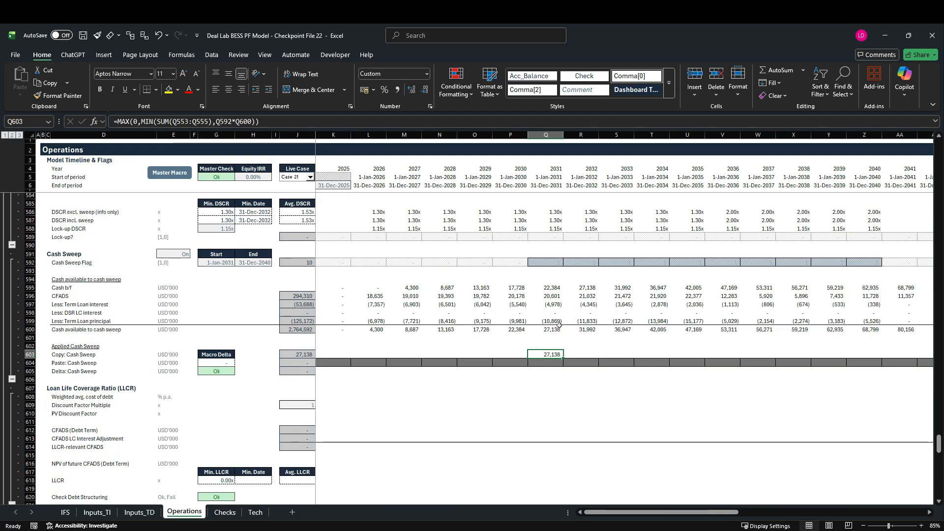
pyautogui.hotkey('ctrl', 'c')
pyautogui.press('Left')
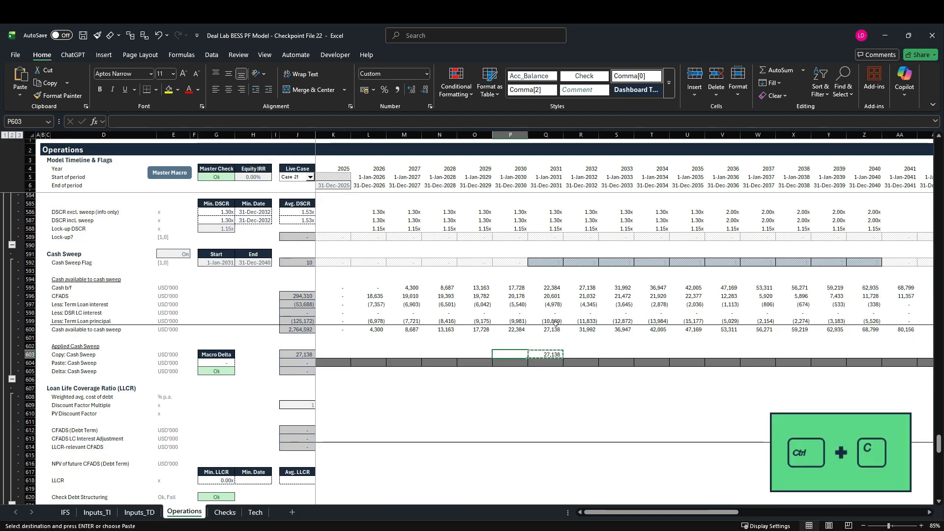
pyautogui.hotkey('ctrl', 'Left')
pyautogui.press('Right')
pyautogui.hotkey('ctrl', 'v')
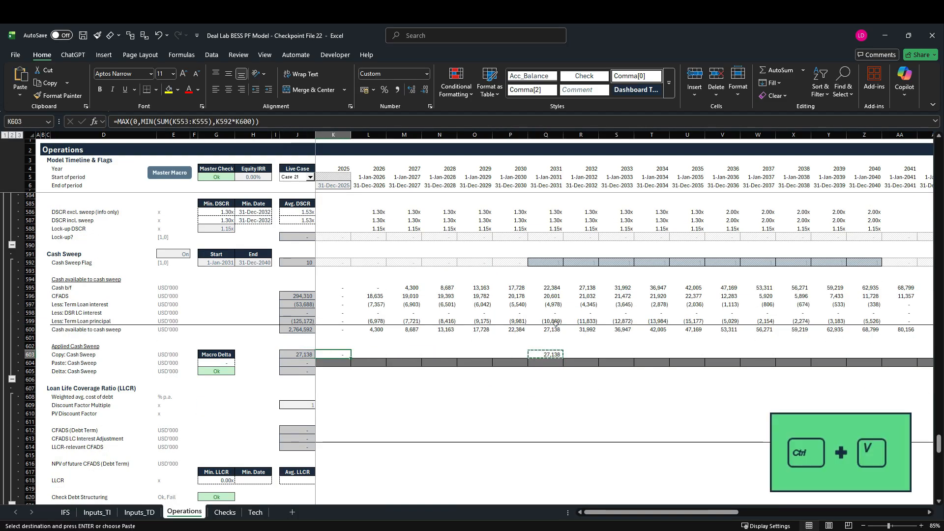
pyautogui.hotkey('ctrl', 'shift', 'Right')
pyautogui.hotkey('ctrl', 'shift', 'Right')
pyautogui.hotkey('shift', 'Left')
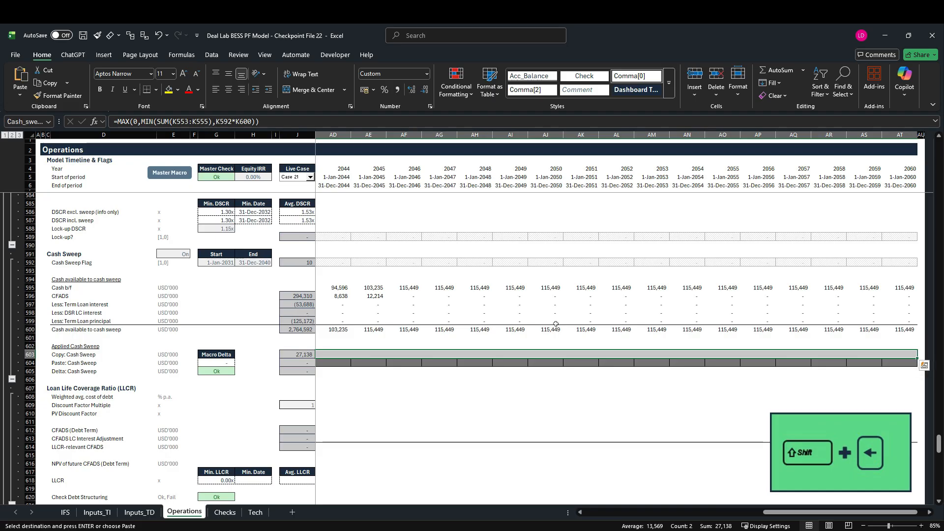
pyautogui.hotkey('ctrl', 'v')
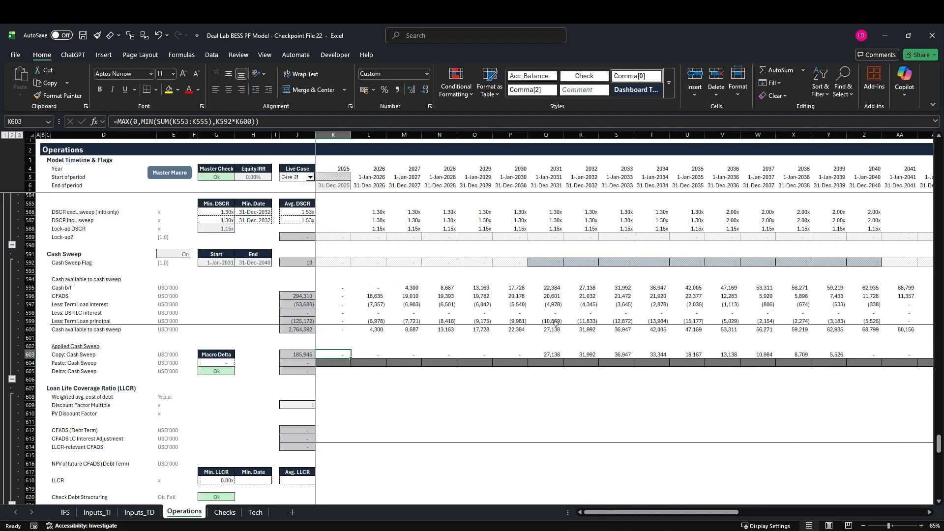
pyautogui.scroll(4, 546, 367)
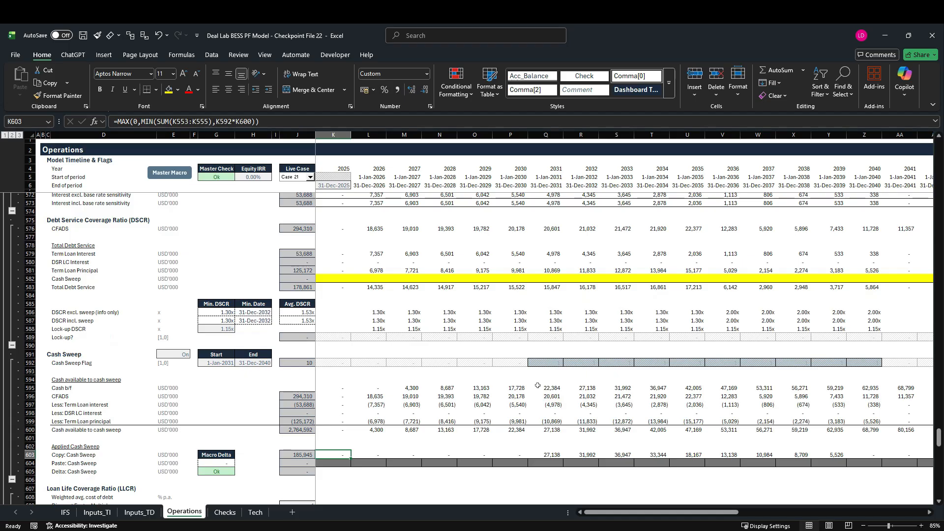
pyautogui.scroll(8, 538, 386)
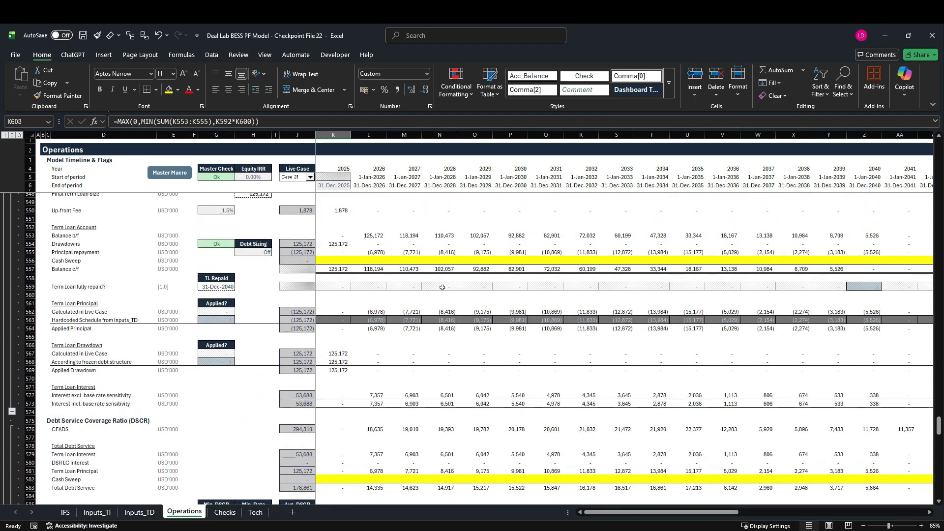
pyautogui.scroll(-11, 524, 367)
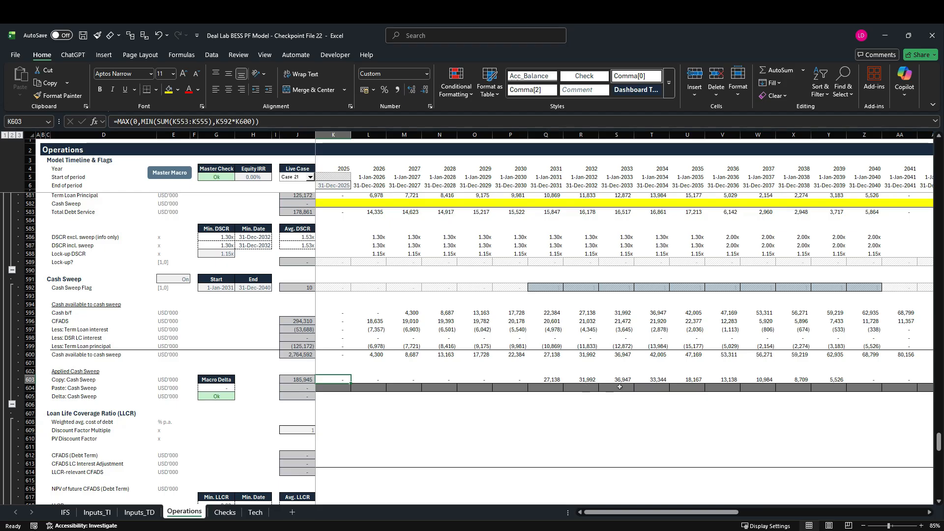
# Check the range names assigned to the Copy: Cash Sweep timeline in row 603 and the Paste: Cash Sweep timeline in row 604.
pyautogui.scroll(6, 620, 387)
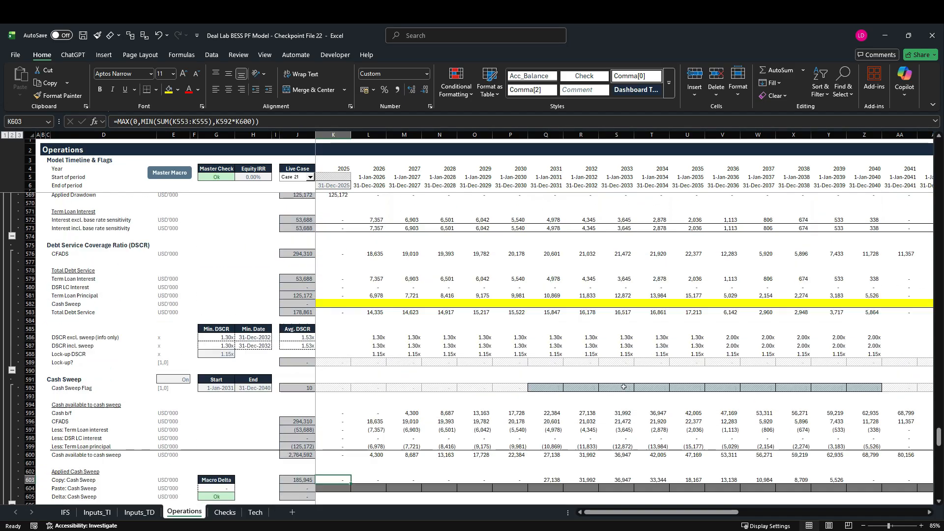
pyautogui.scroll(3, 335, 343)
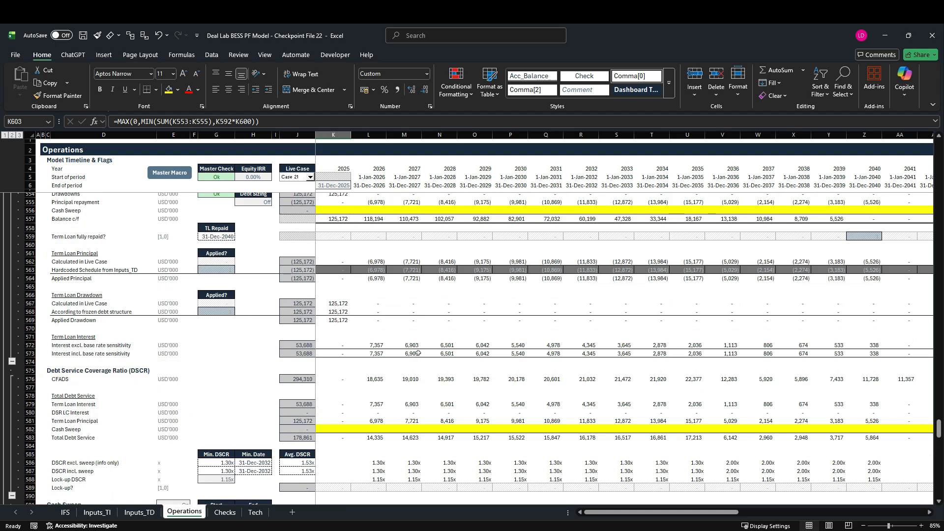
pyautogui.scroll(-8, 420, 354)
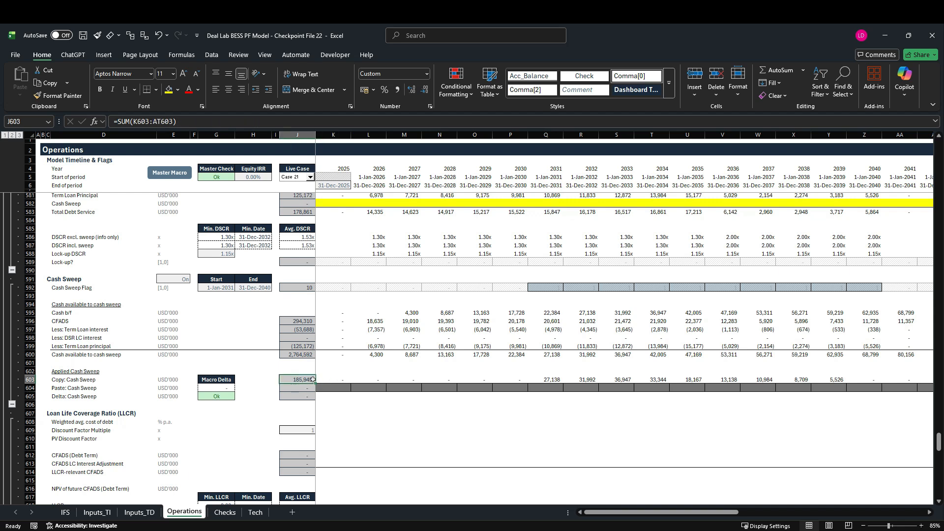
pyautogui.hotkey('ctrl', 'shift', 'Right')
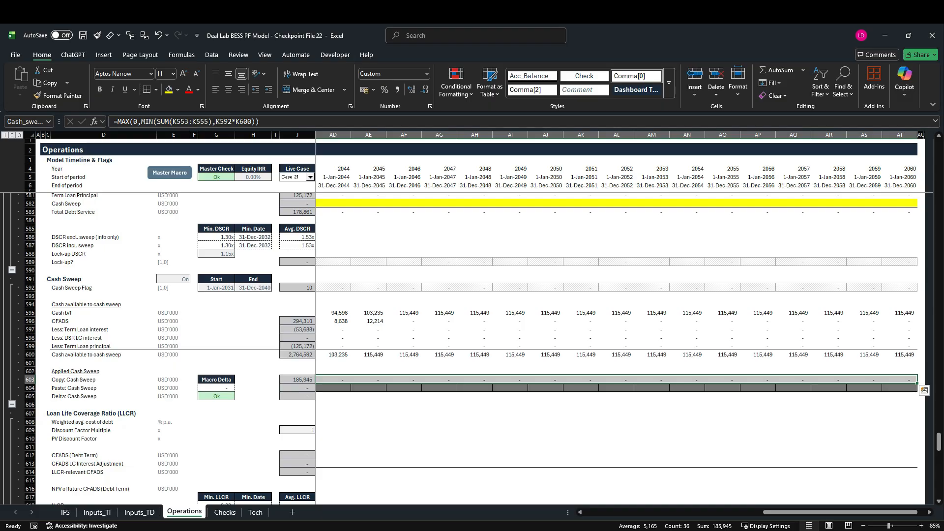
pyautogui.click(27, 121)
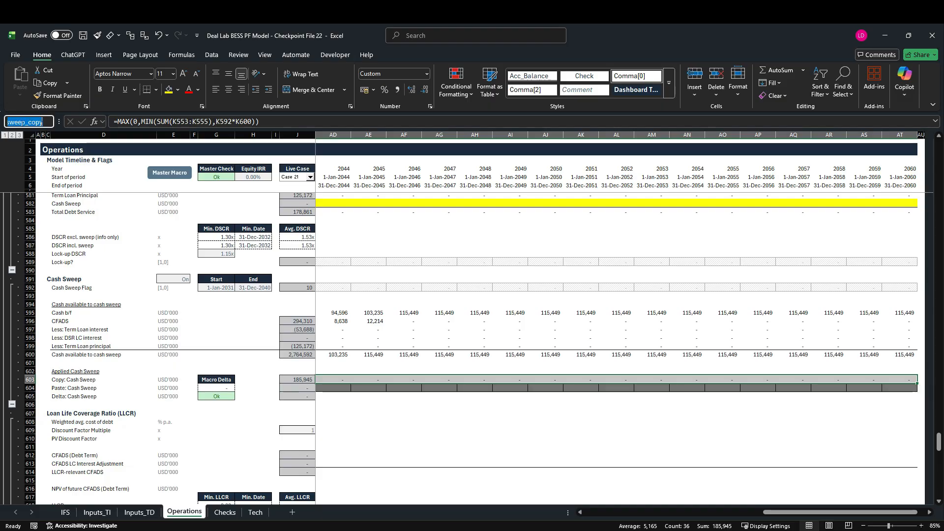
pyautogui.click(309, 391)
pyautogui.press('Right')
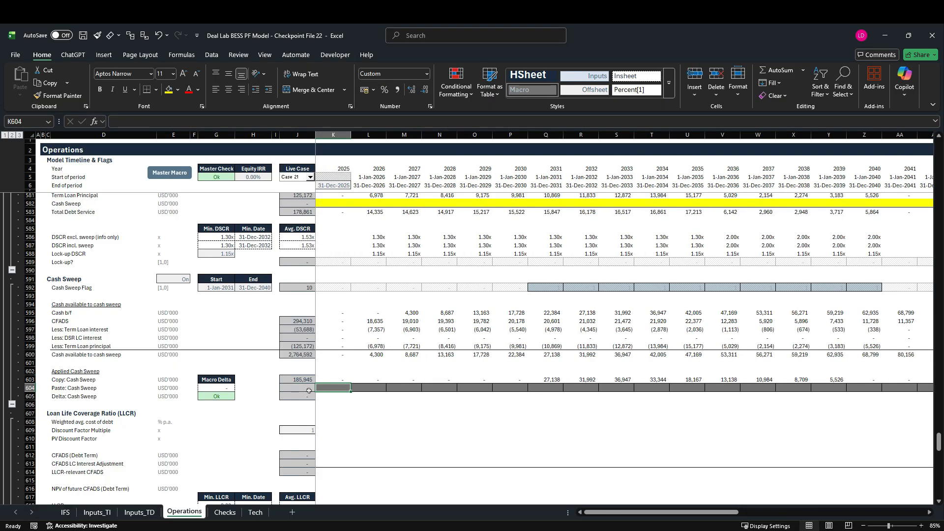
pyautogui.hotkey('ctrl', 'shift', 'Right')
pyautogui.hotkey('shift', 'Left')
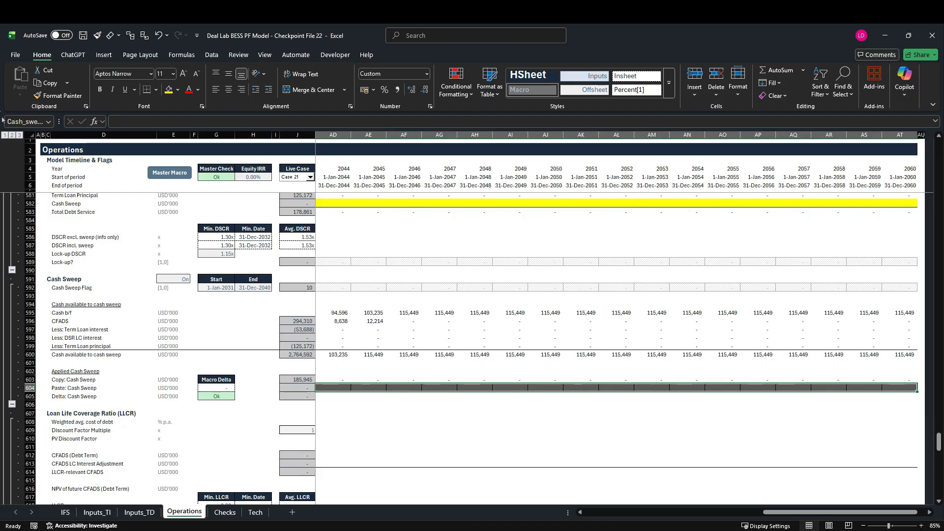
pyautogui.click(27, 122)
# Check whether the Delta: Cash Sweep timeline in row 605 and the Macro Delta cell G604 carry range names.
pyautogui.click(304, 399)
pyautogui.press('Right')
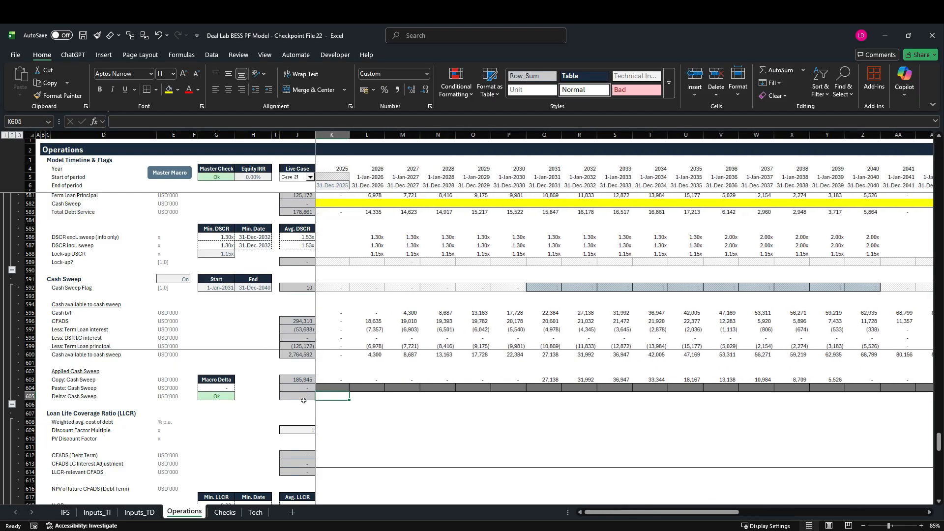
pyautogui.hotkey('ctrl', 'shift', 'Right')
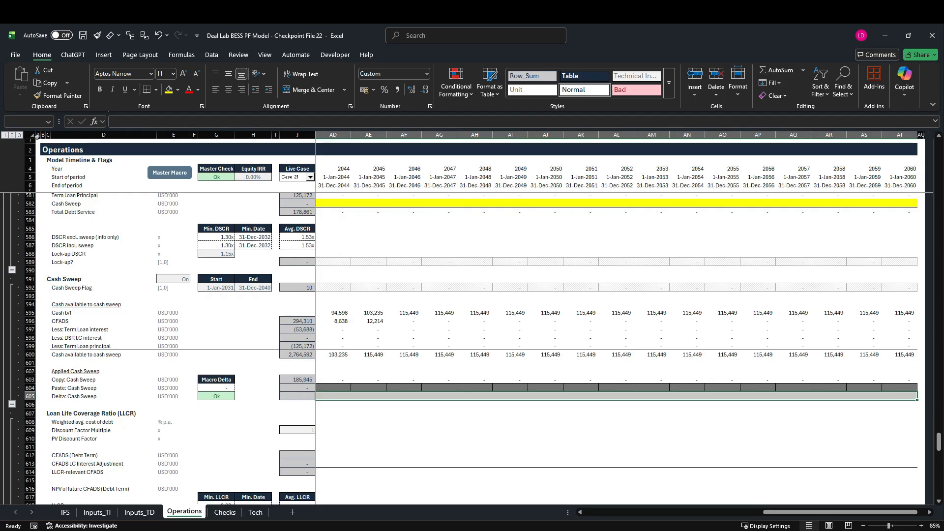
pyautogui.click(29, 121)
pyautogui.press('Escape')
pyautogui.click(216, 388)
pyautogui.click(34, 122)
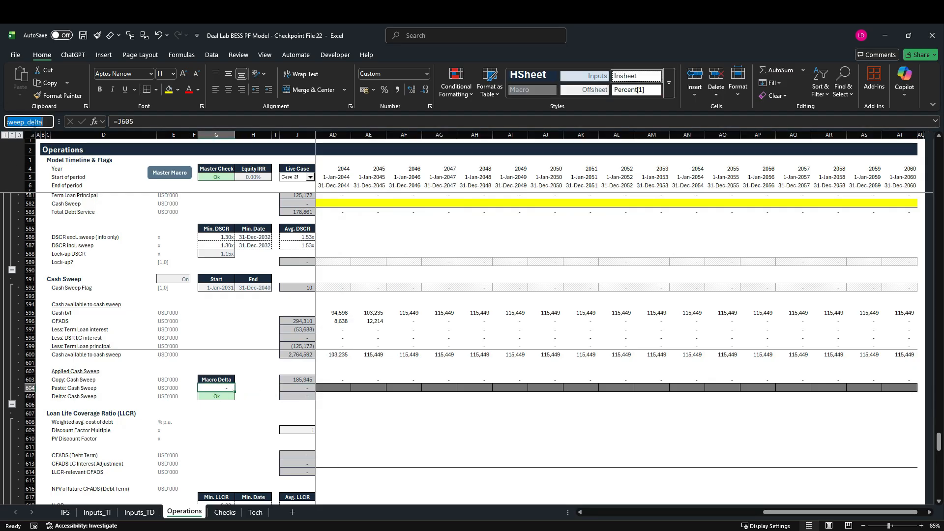
pyautogui.press('Escape')
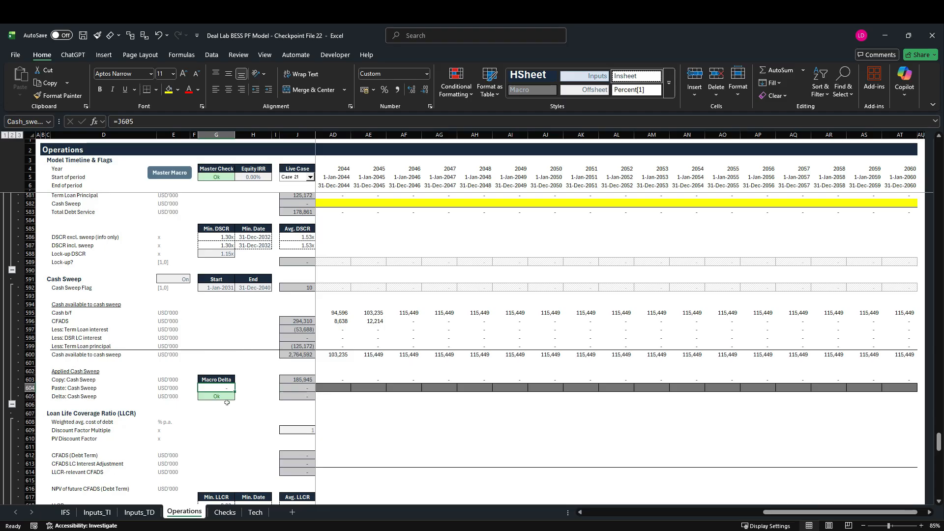
# Enter =ABS(K603-K604) in K605 as the Delta: Cash Sweep formula, comparing the copy and paste rows.
pyautogui.click(30, 396)
pyautogui.click(333, 396)
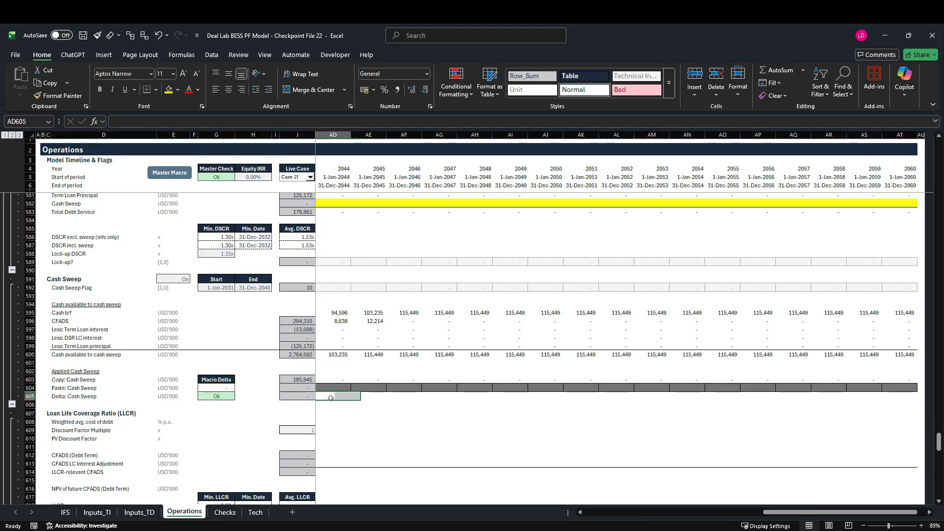
pyautogui.hotkey('ctrl', 'Left')
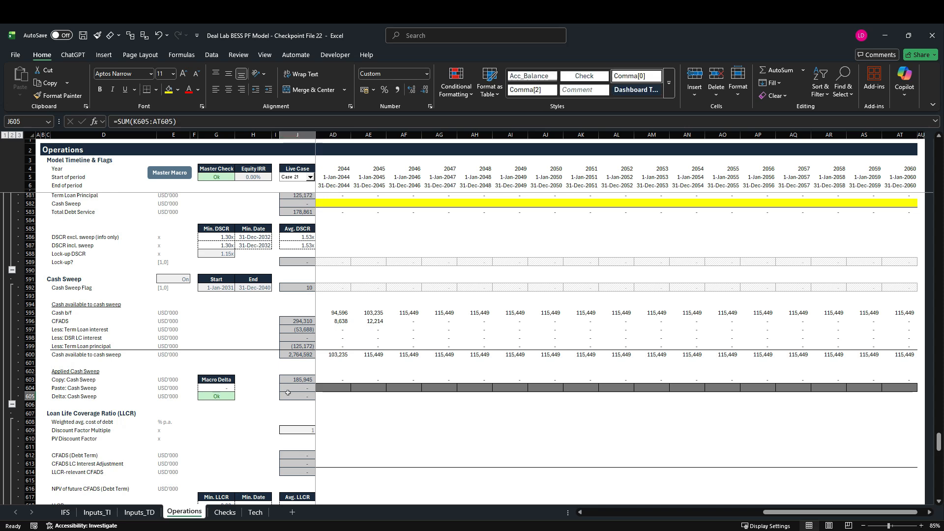
pyautogui.press('Right')
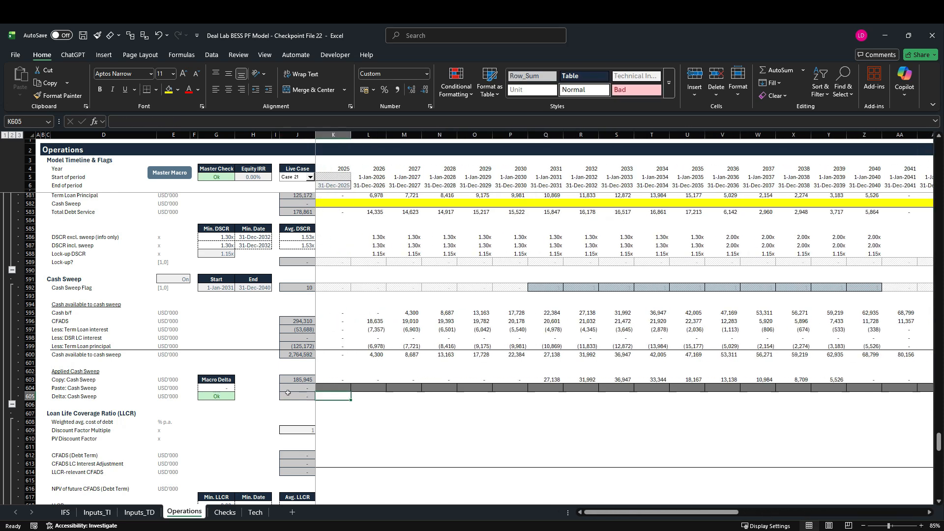
pyautogui.write('=')
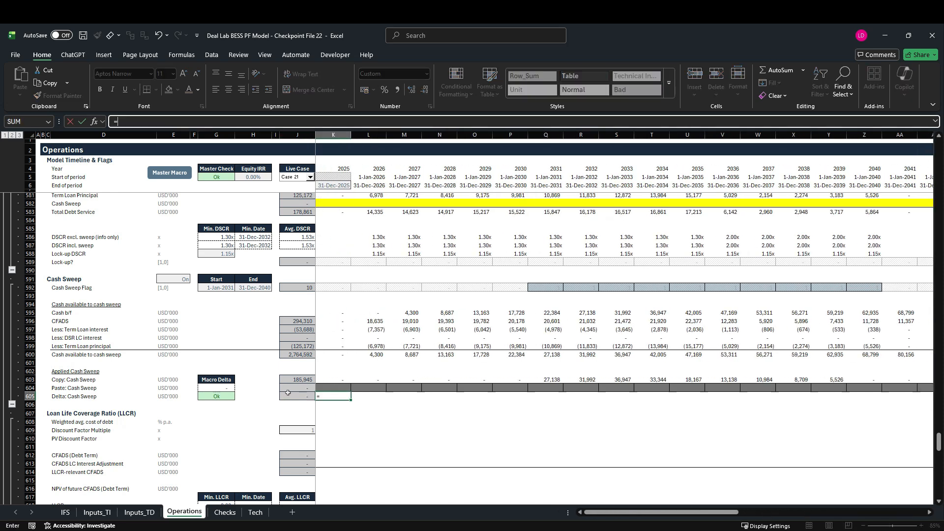
pyautogui.write('abs')
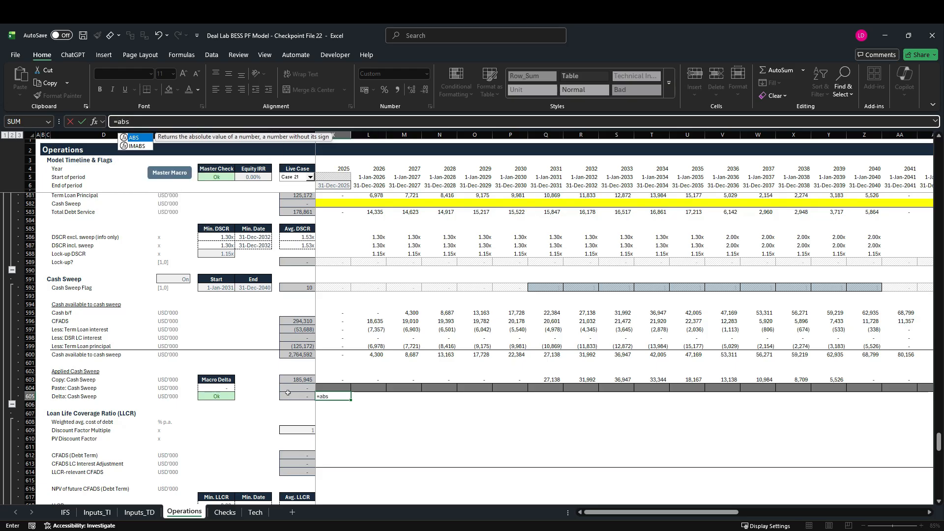
pyautogui.press('Tab')
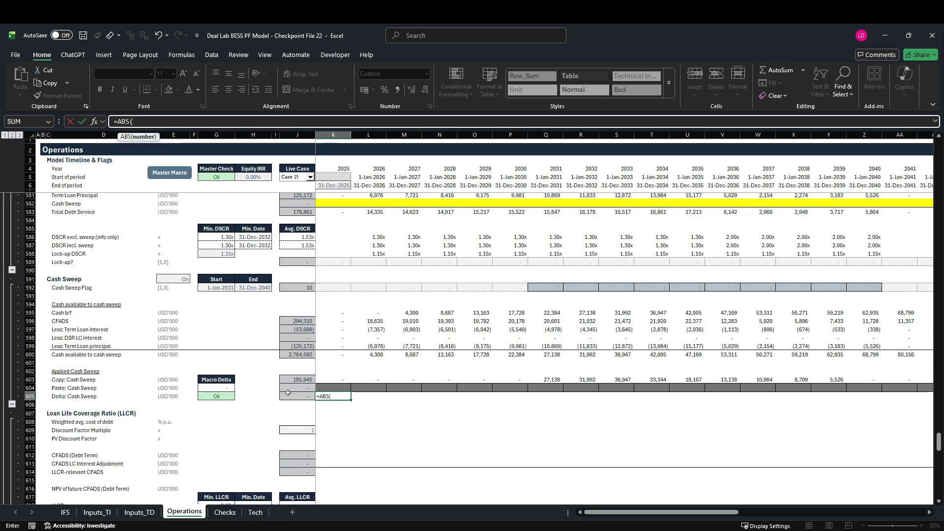
pyautogui.click(343, 381)
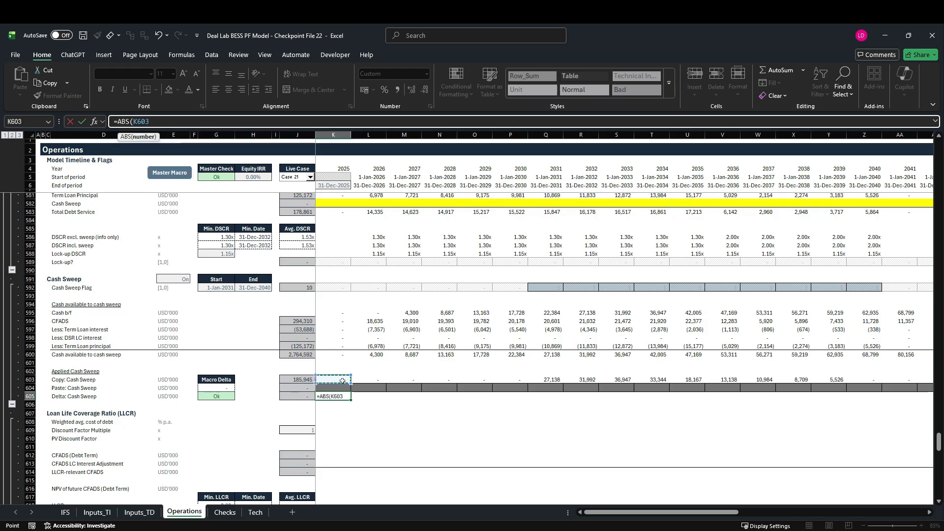
pyautogui.write('-')
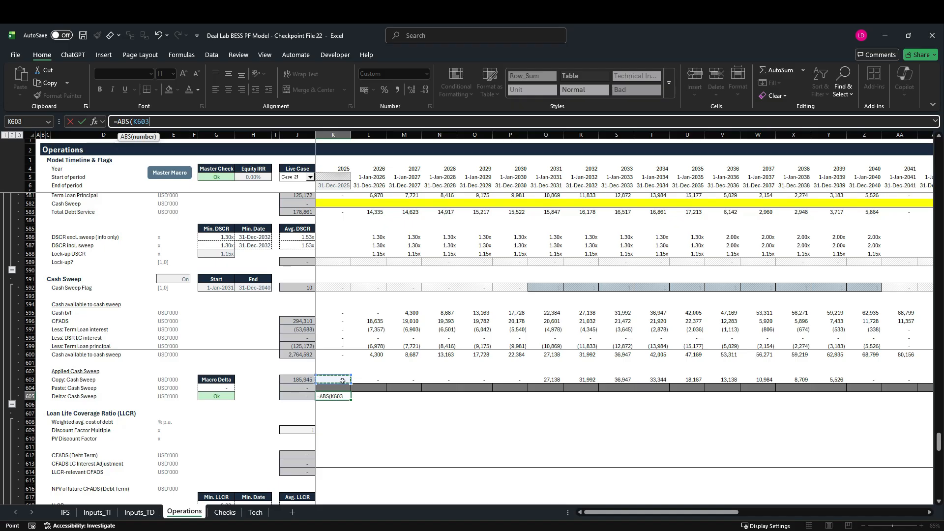
pyautogui.click(334, 392)
pyautogui.write(')')
pyautogui.hotkey('ctrl', 'Return')
# Fill the Delta: Cash Sweep formula from K605 across the whole timeline in row 605.
pyautogui.hotkey('ctrl', 'shift', 'Right')
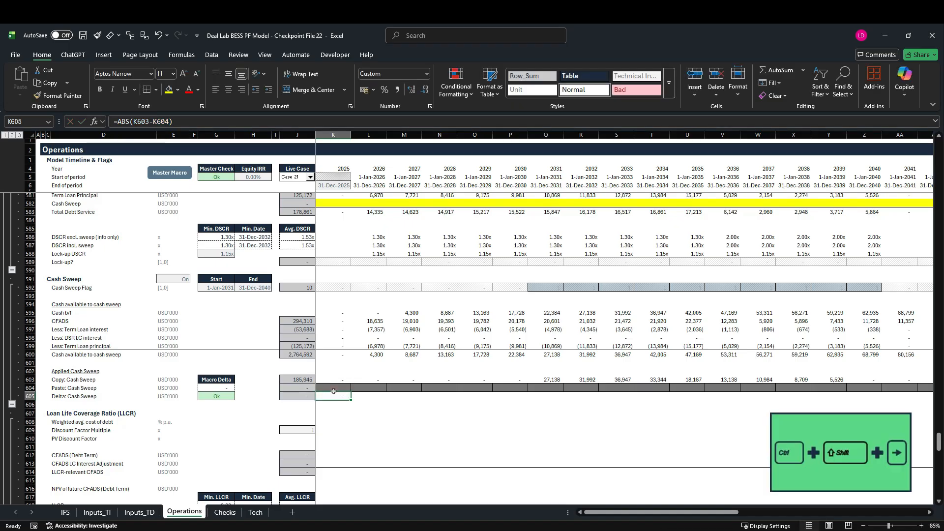
pyautogui.hotkey('shift', 'Left')
pyautogui.hotkey('ctrl', 'r')
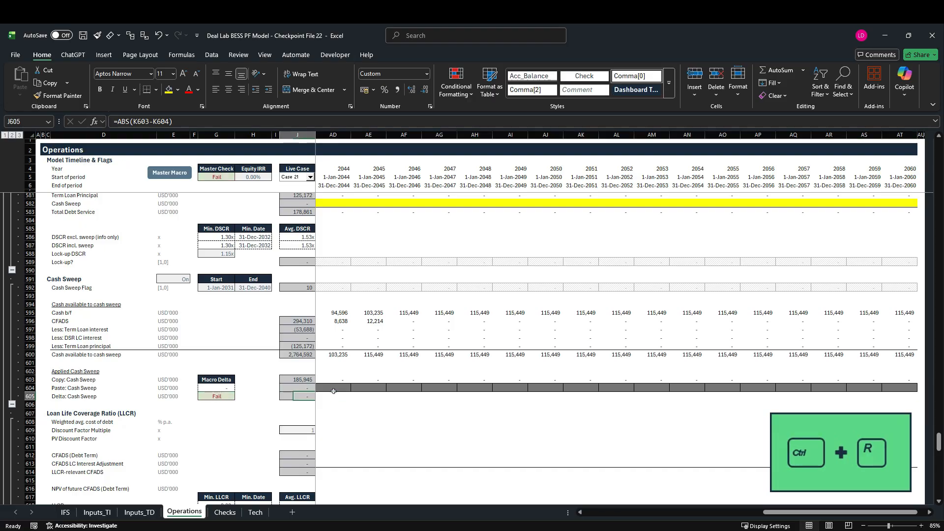
pyautogui.press('Home')
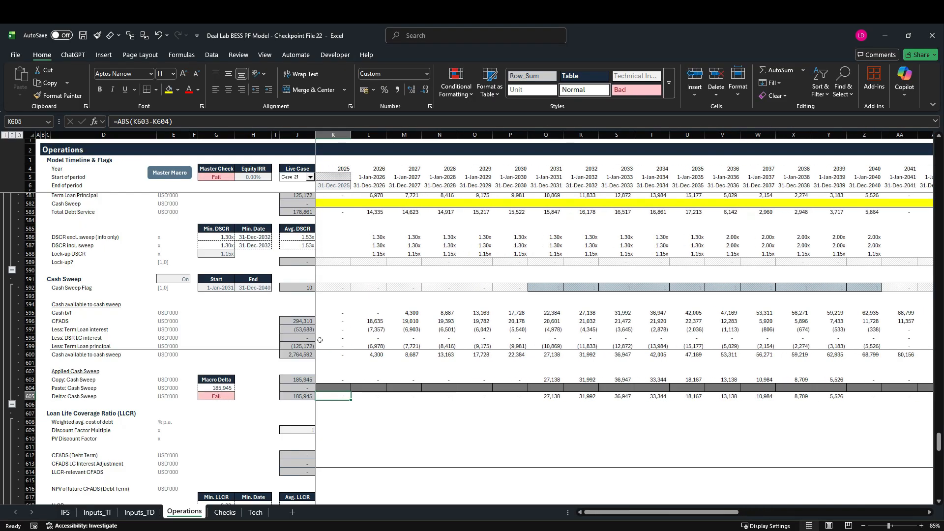
# Copy the Copy: Cash Sweep timeline in row 603 and paste it as values into the Paste: Cash Sweep row 604.
pyautogui.click(333, 381)
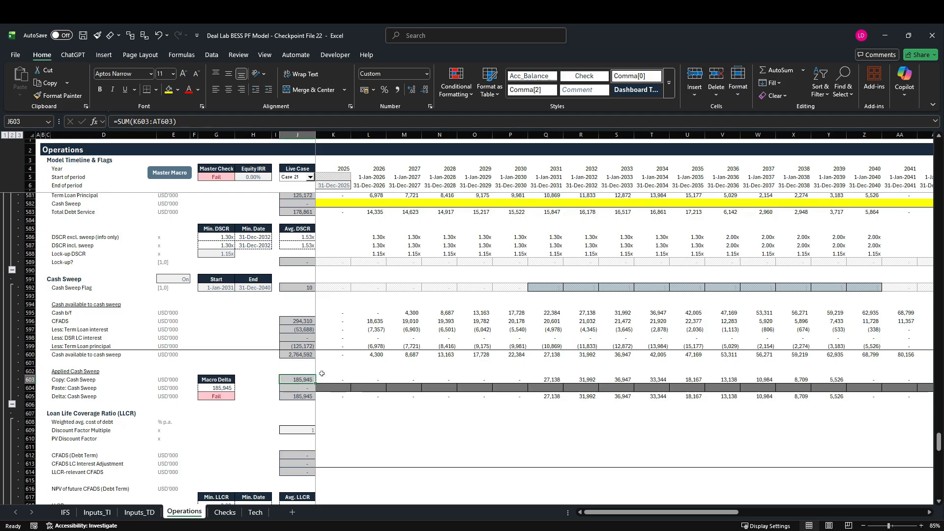
pyautogui.hotkey('ctrl', 'shift', 'Right')
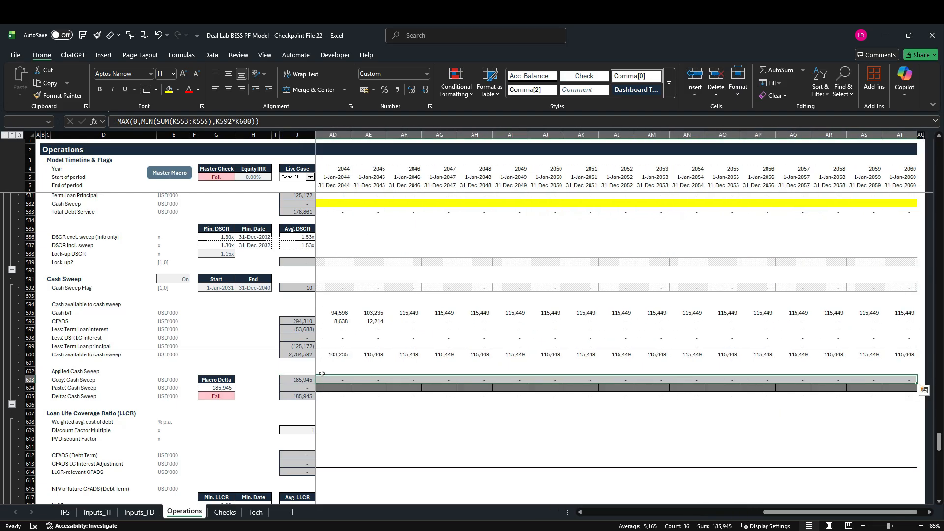
pyautogui.hotkey('ctrl', 'c')
pyautogui.press('Down')
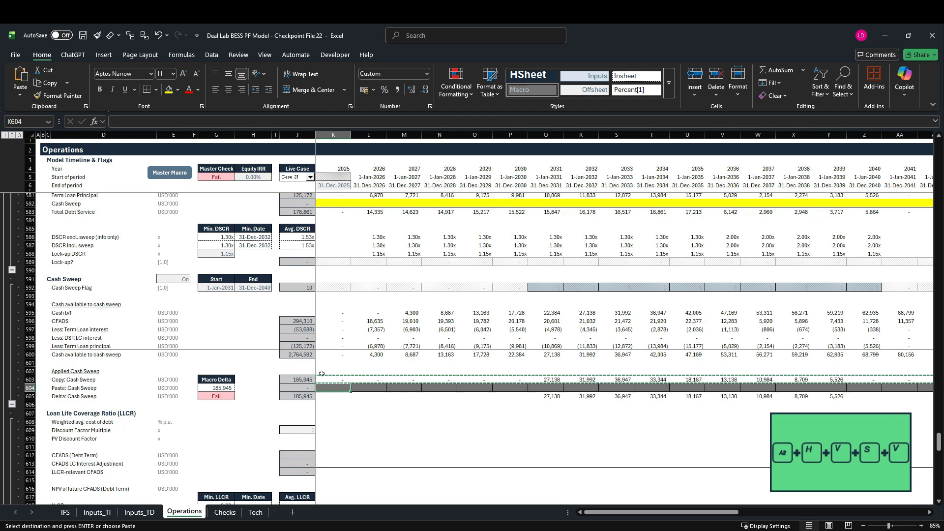
pyautogui.press('alt')
pyautogui.press('h')
pyautogui.press('v')
pyautogui.press('s')
pyautogui.press('v')
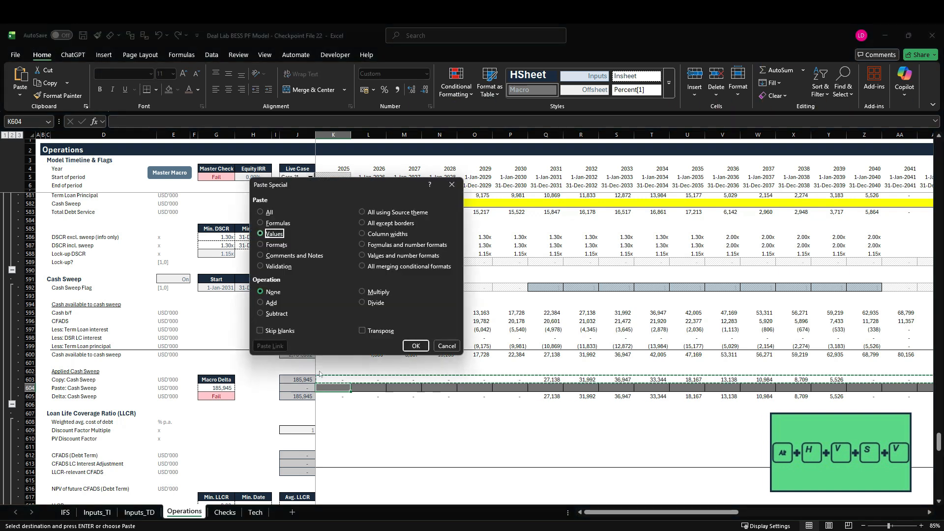
pyautogui.press('Return')
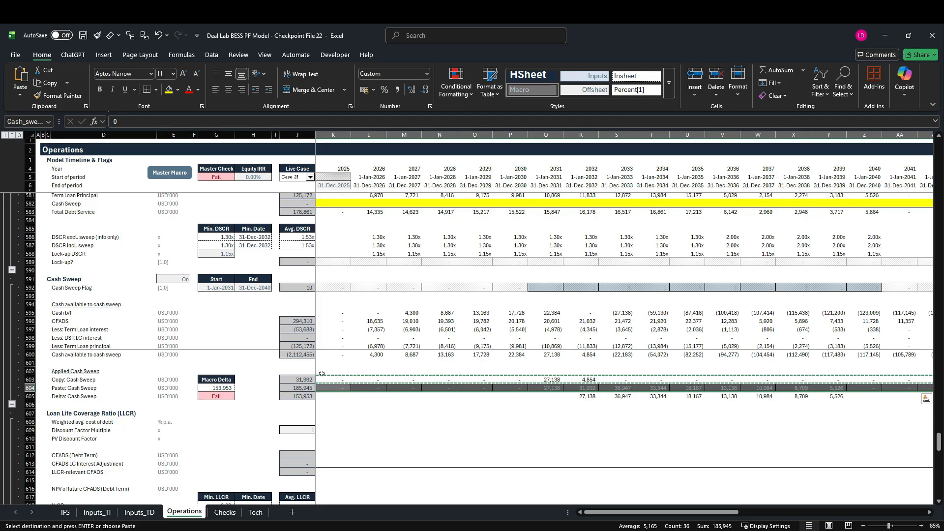
pyautogui.press('Escape')
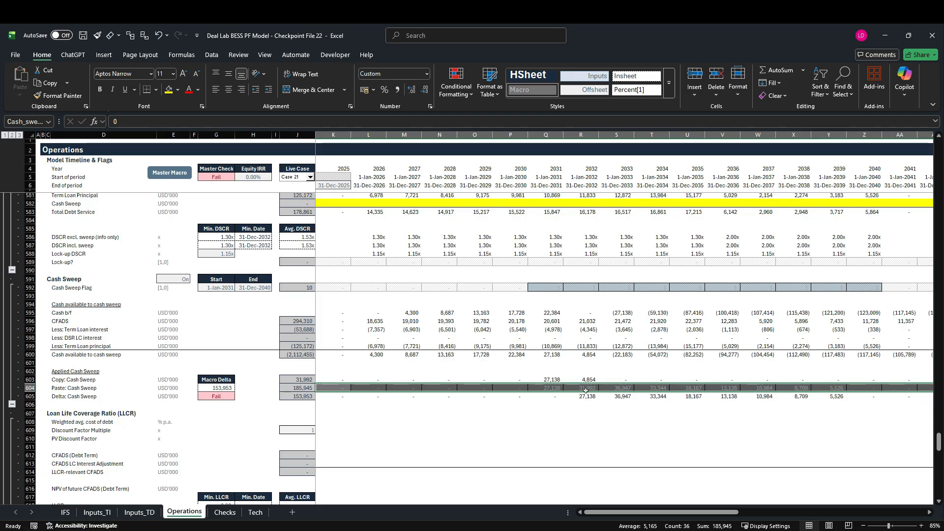
# Trace the dependents of R604 to the Cash Sweep line on the IFS sheet and examine that row among the financing cash flows.
pyautogui.click(585, 388)
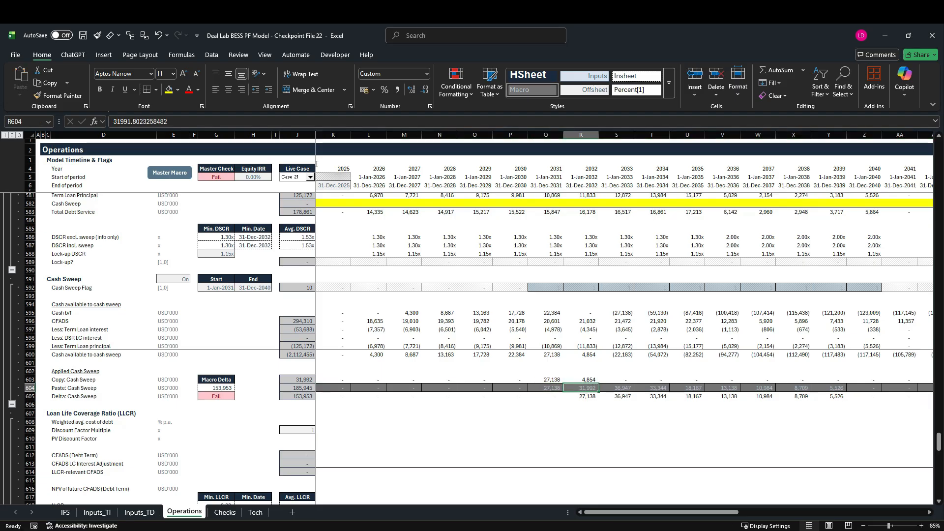
pyautogui.click(181, 54)
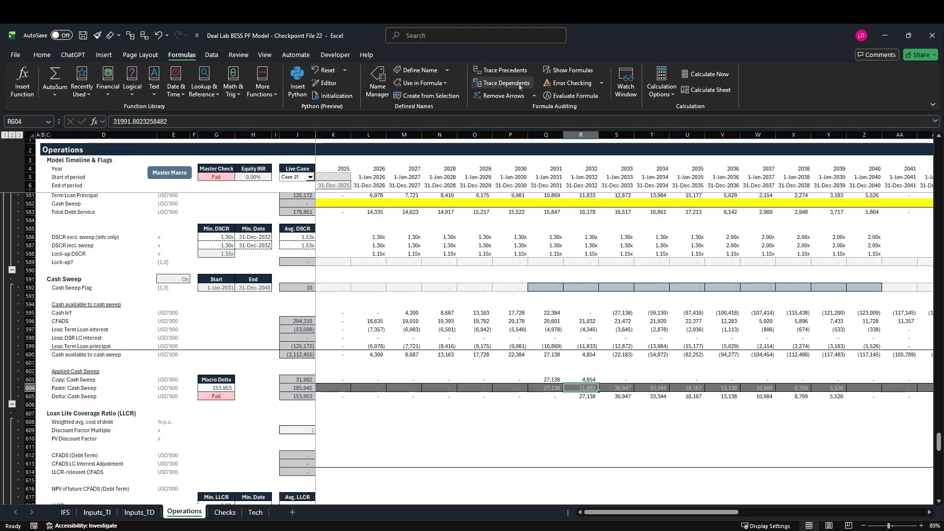
pyautogui.click(520, 86)
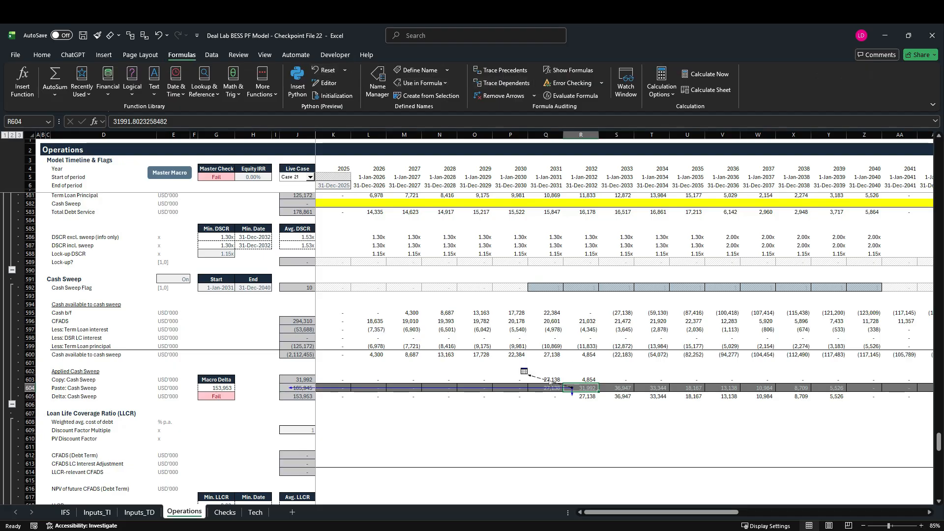
pyautogui.doubleClick(551, 382)
pyautogui.click(348, 215)
pyautogui.doubleClick(348, 216)
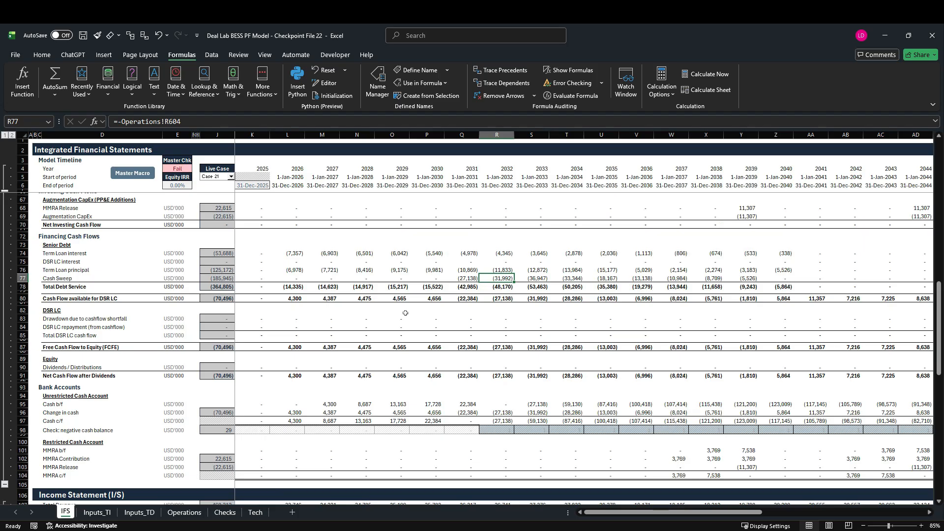
pyautogui.scroll(2, 406, 313)
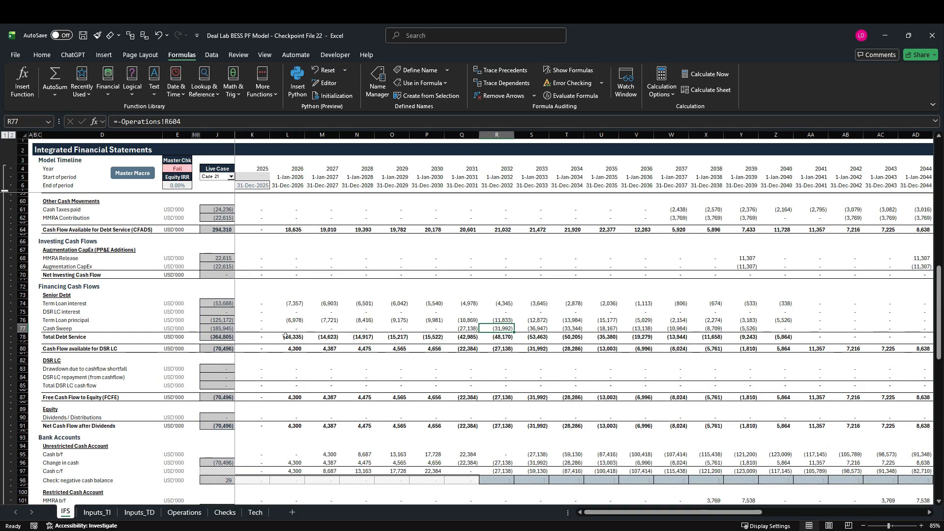
pyautogui.click(29, 332)
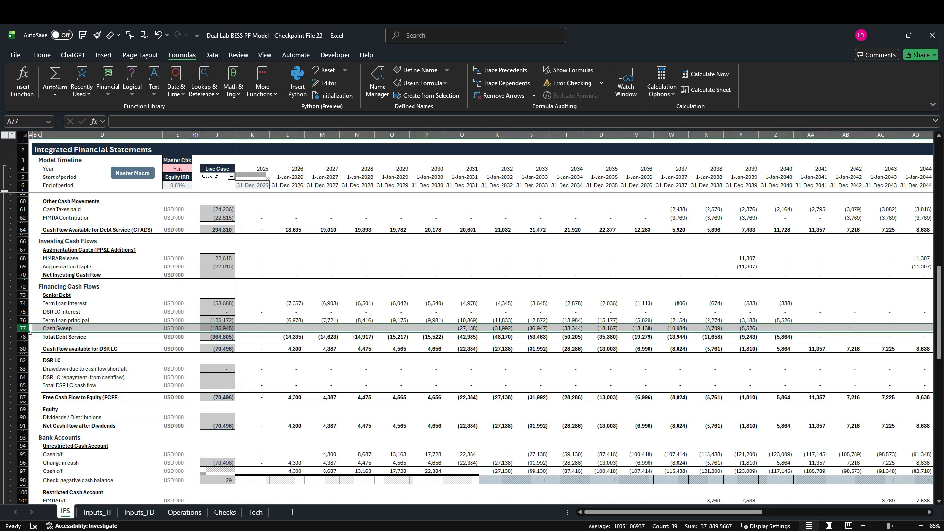
# On the Operations sheet, enter =-K604 in K556 to link the Term Loan Account's Cash Sweep line to the Paste: Cash Sweep row.
pyautogui.click(183, 513)
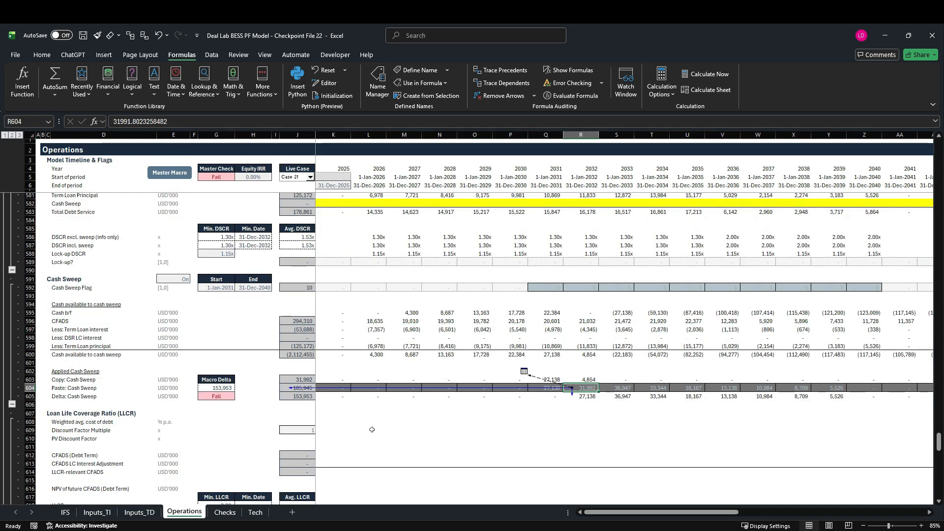
pyautogui.scroll(4, 371, 429)
pyautogui.scroll(9, 371, 429)
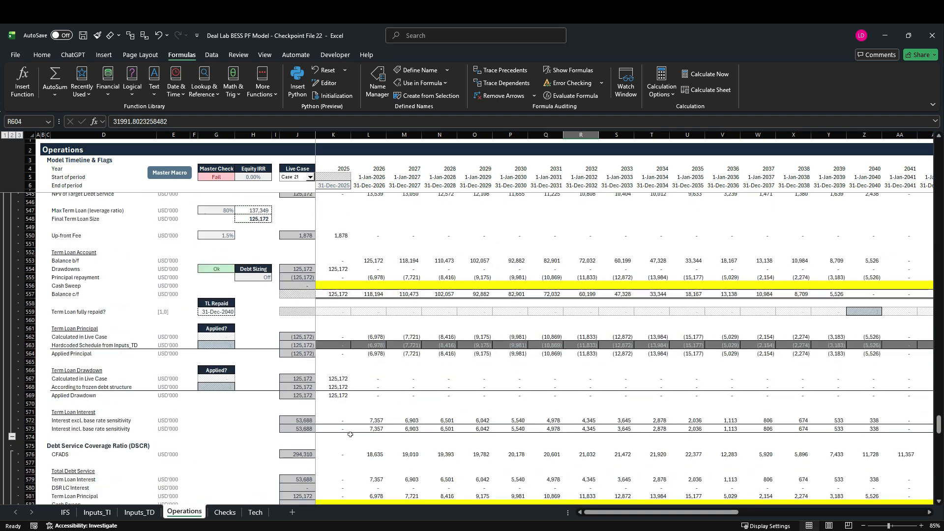
pyautogui.scroll(1, 350, 436)
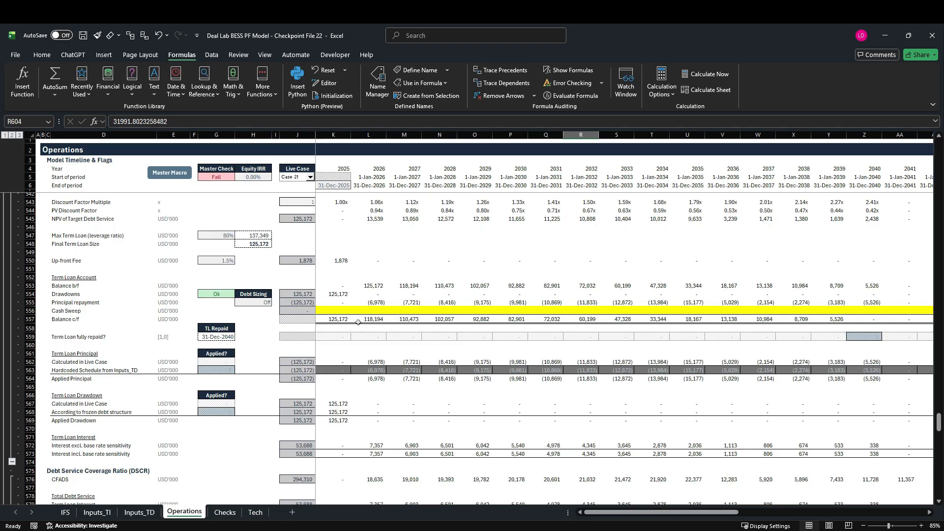
pyautogui.click(330, 311)
pyautogui.write('=')
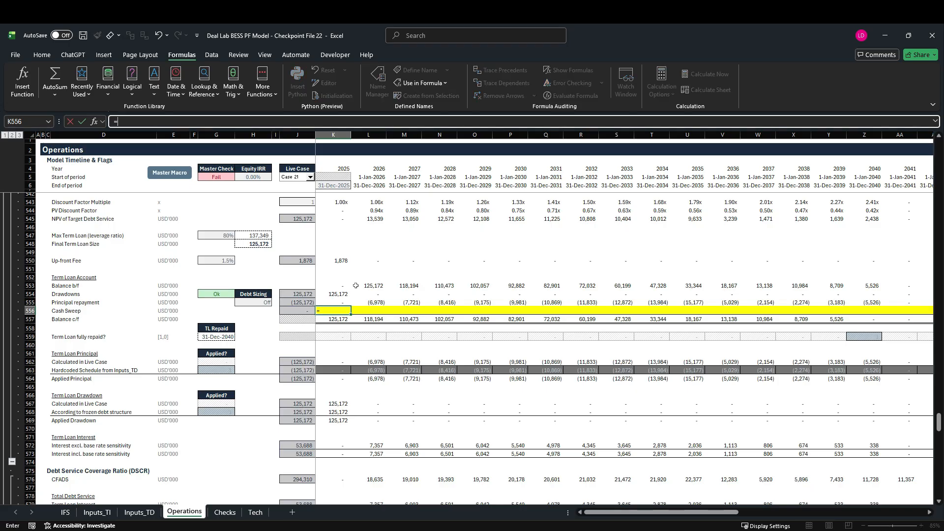
pyautogui.scroll(-11, 371, 355)
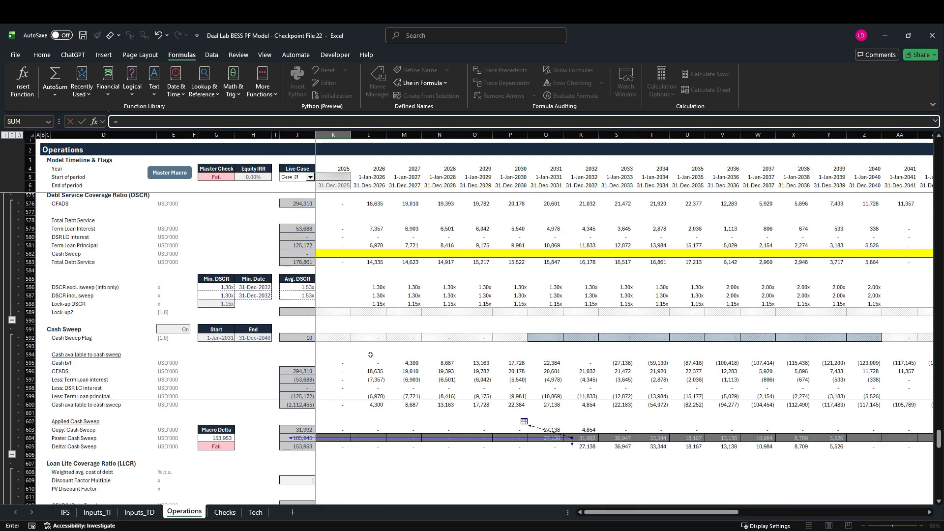
pyautogui.write('-')
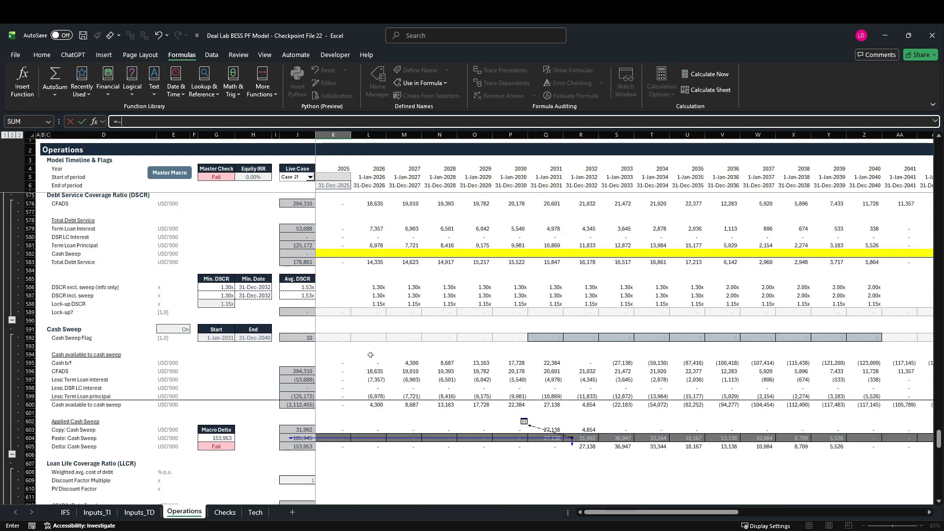
pyautogui.click(334, 439)
pyautogui.hotkey('ctrl', 'Return')
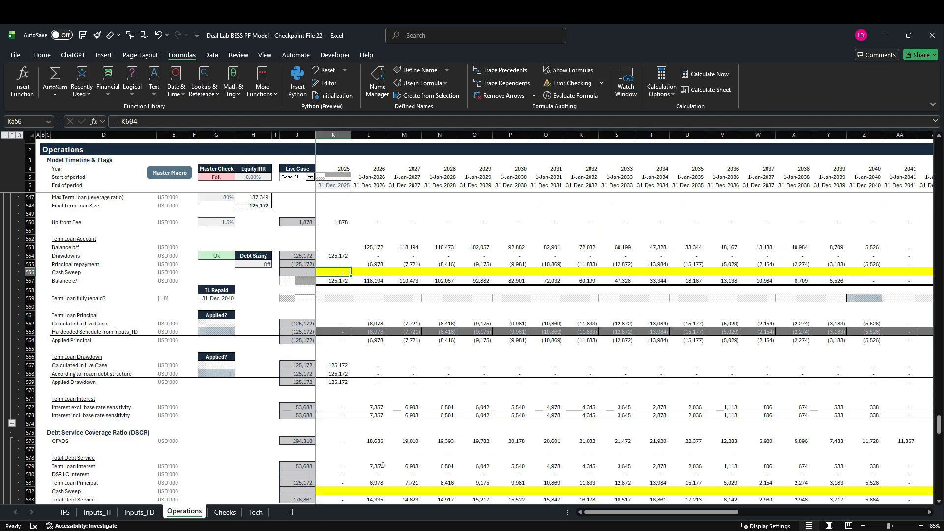
# Fill the Term Loan Account's Cash Sweep formula from K556 across the whole timeline in row 556.
pyautogui.hotkey('ctrl', 'shift', 'Right')
pyautogui.hotkey('shift', 'Left')
pyautogui.hotkey('ctrl', 'r')
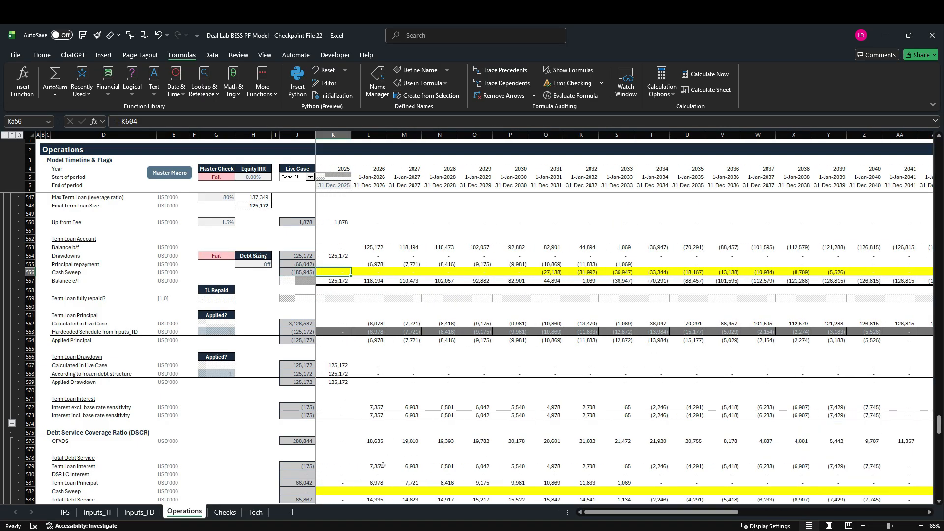
# Remove the yellow fill from the Term Loan Account's Cash Sweep timeline in row 556.
pyautogui.hotkey('ctrl', 'shift', 'Right')
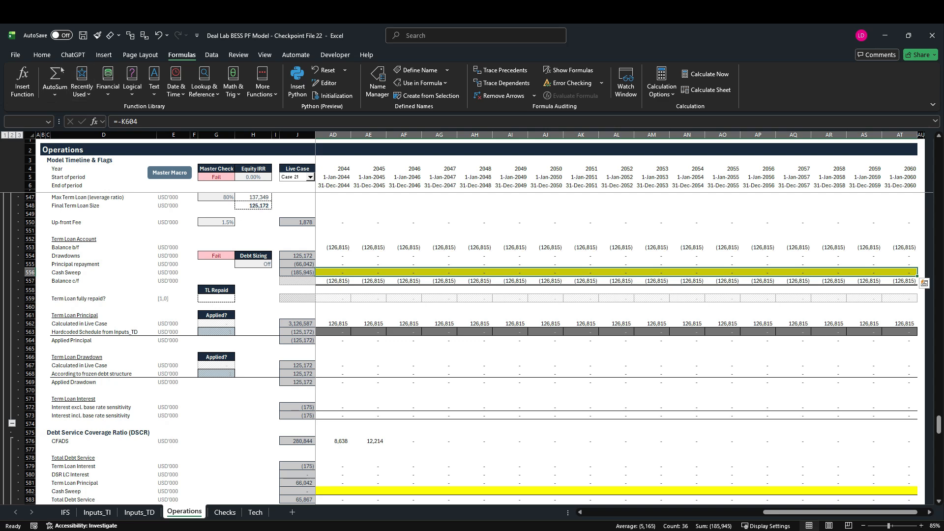
pyautogui.click(42, 54)
pyautogui.click(178, 90)
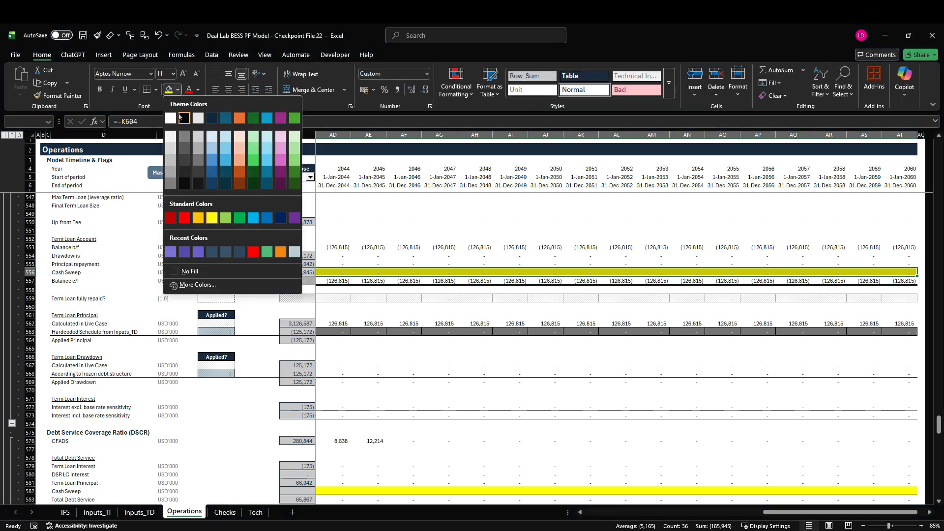
pyautogui.click(190, 271)
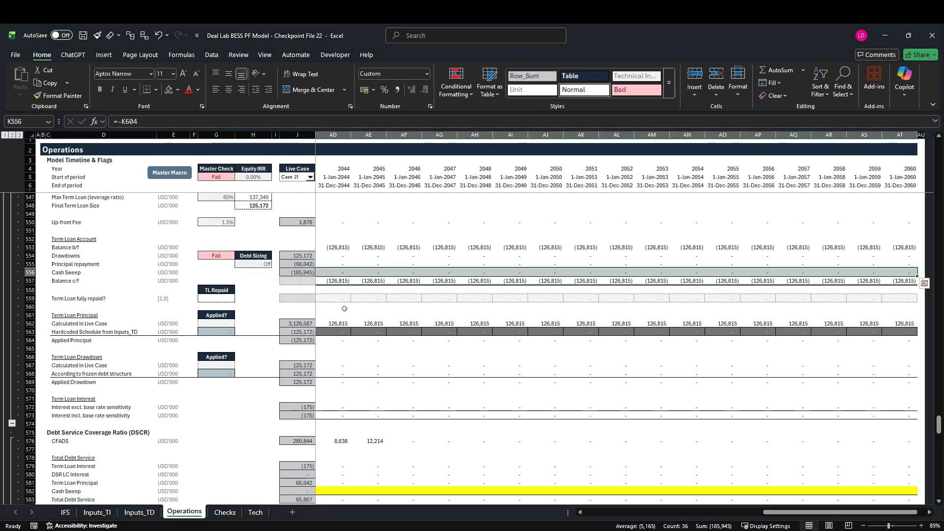
pyautogui.press('Left')
pyautogui.press('Right')
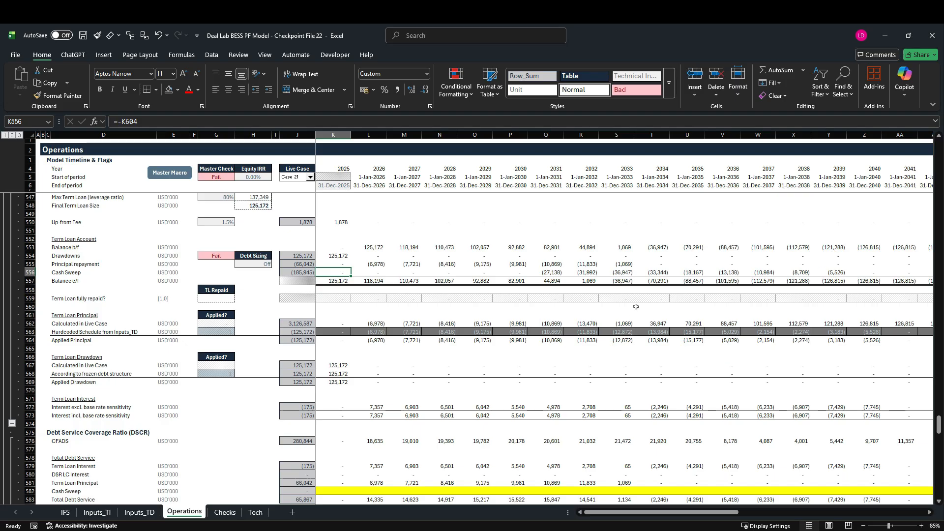
# Review the debt service and cash sweep sections, and run the Master Macro to update the pasted cash sweep values.
pyautogui.scroll(-10, 636, 307)
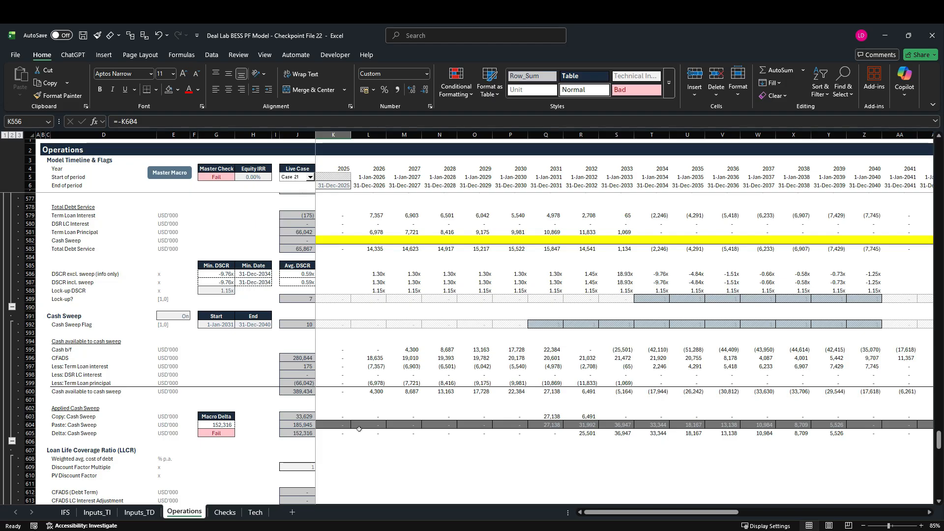
pyautogui.scroll(13, 368, 426)
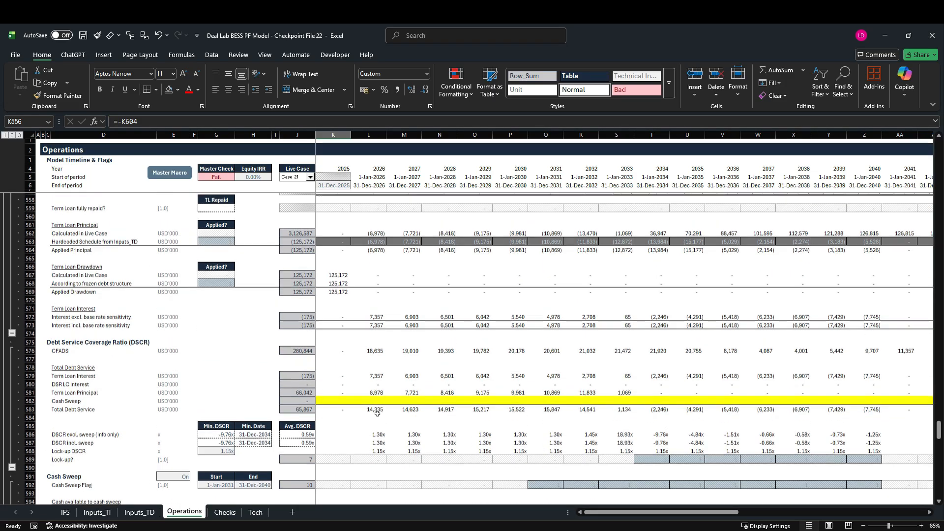
pyautogui.scroll(-12, 623, 346)
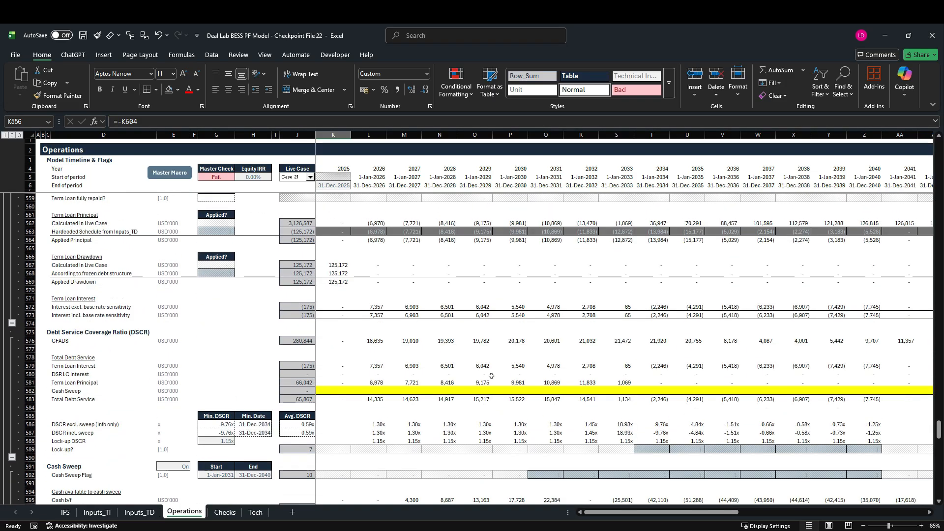
pyautogui.click(162, 175)
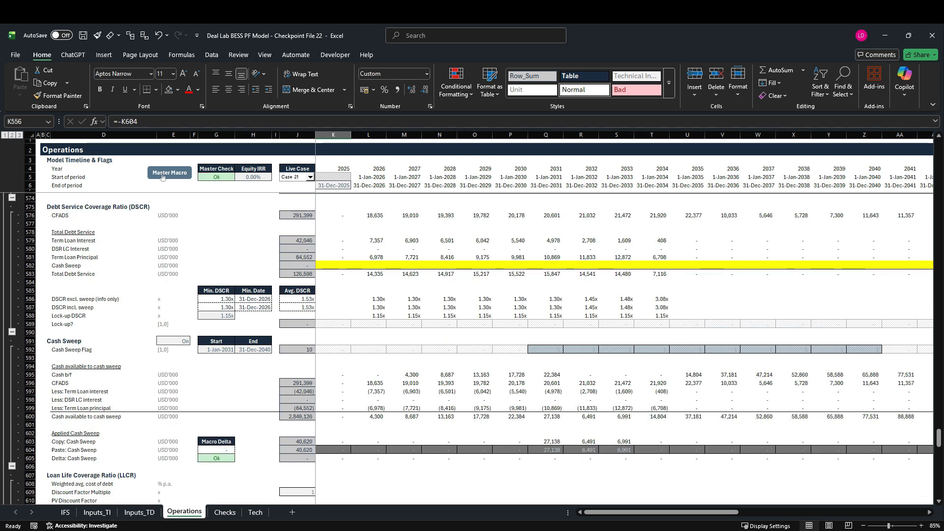
# Highlight the 2031 to 2033 columns and examine the applied cash sweep and its effect on the Term Loan Account.
pyautogui.click(546, 136)
pyautogui.moveTo(547, 138); pyautogui.dragTo(610, 154)
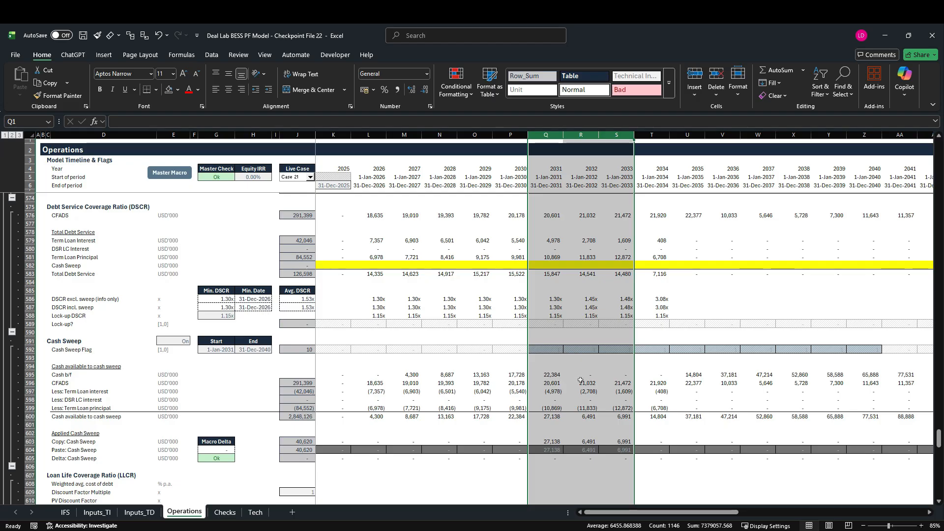
pyautogui.scroll(12, 581, 380)
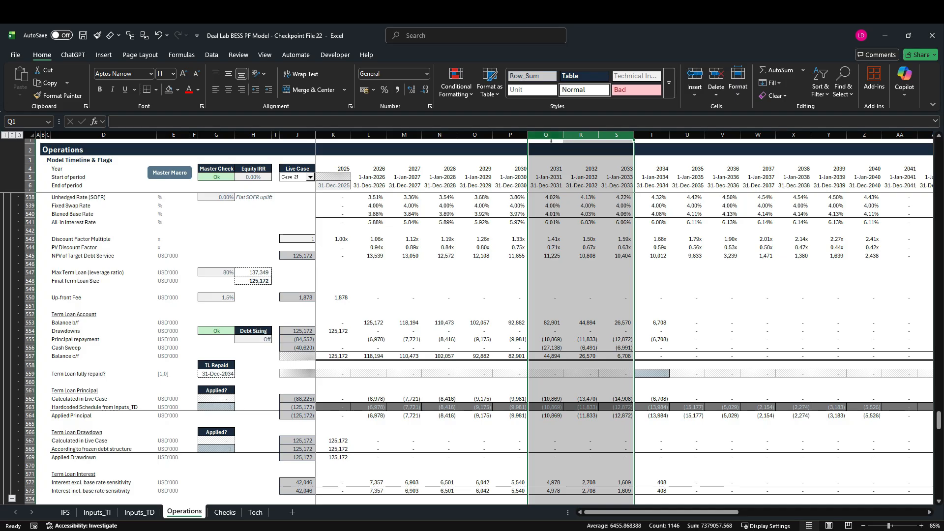
pyautogui.moveTo(551, 135); pyautogui.dragTo(611, 137)
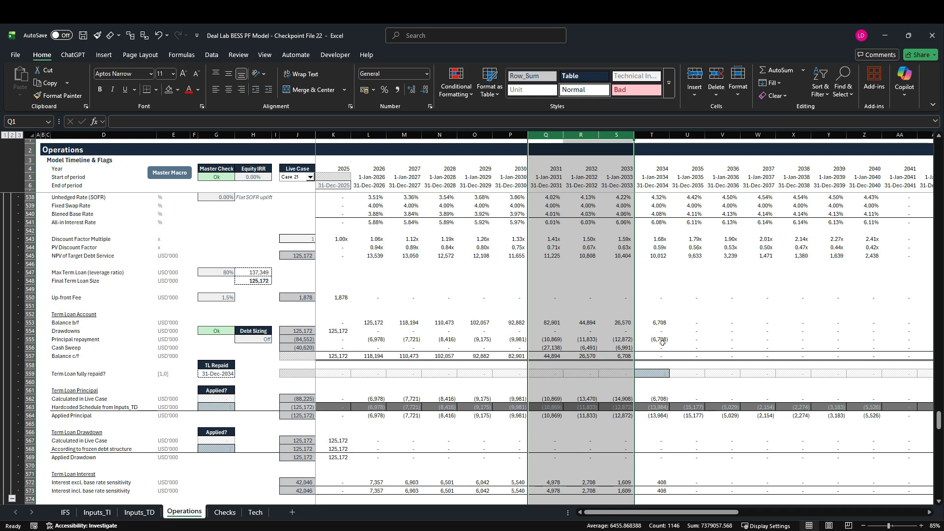
# Examine the 2034 principal repayment formula in T555 against the hardcoded schedule, the applied principal and the opening loan balance.
pyautogui.click(652, 135)
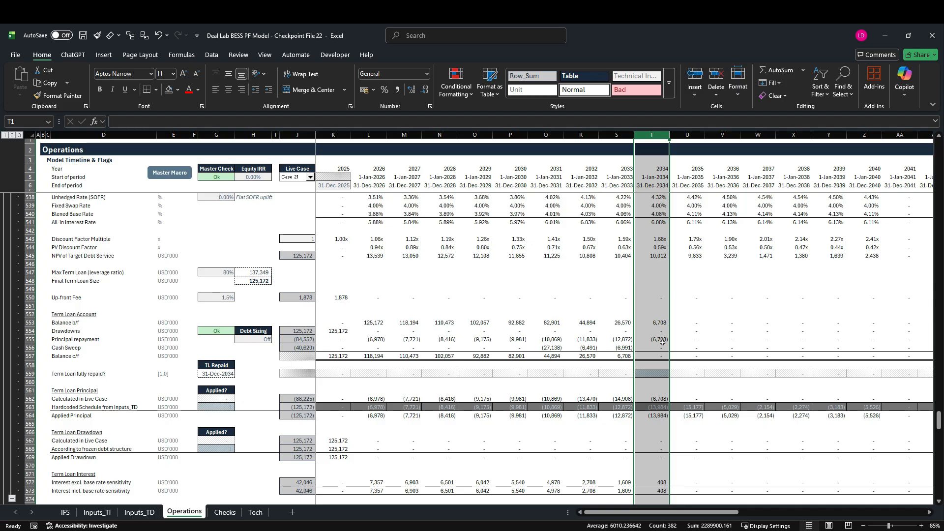
pyautogui.click(650, 411)
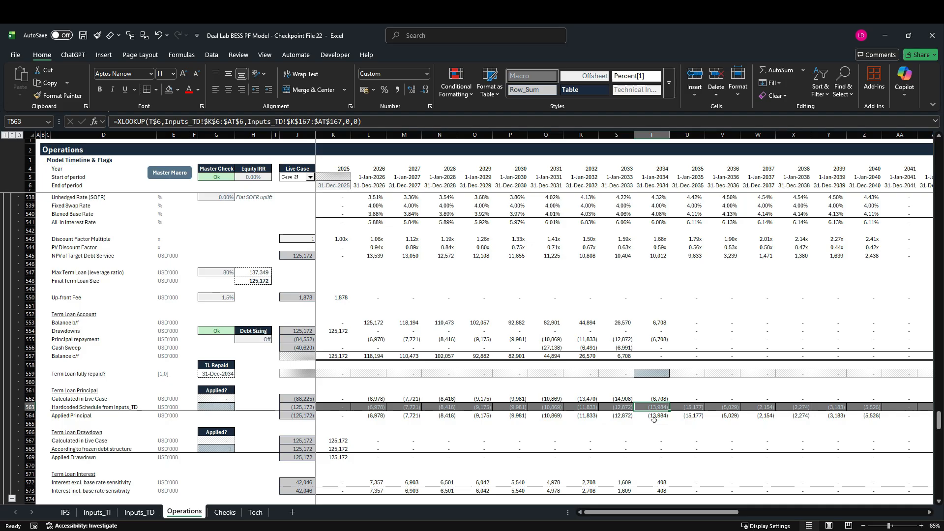
pyautogui.click(654, 419)
pyautogui.click(663, 339)
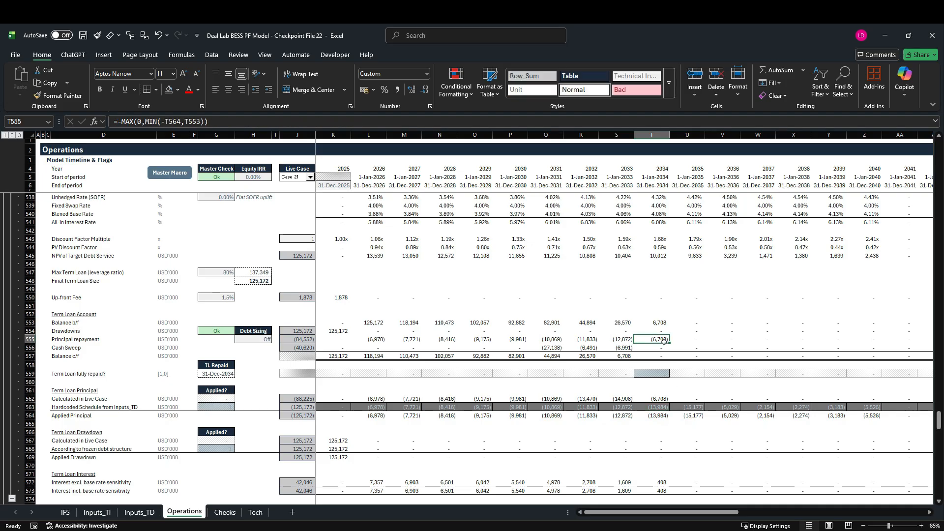
pyautogui.doubleClick(664, 341)
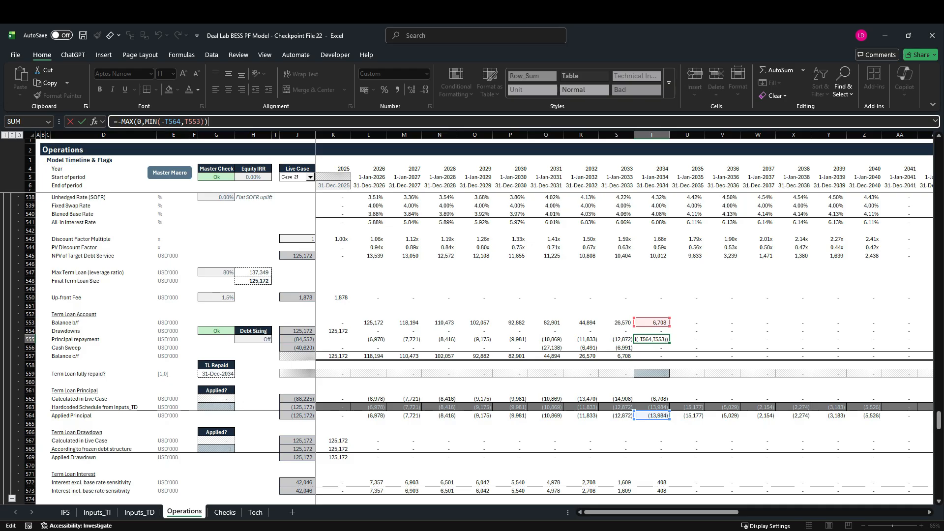
pyautogui.press('Escape')
pyautogui.press('F2')
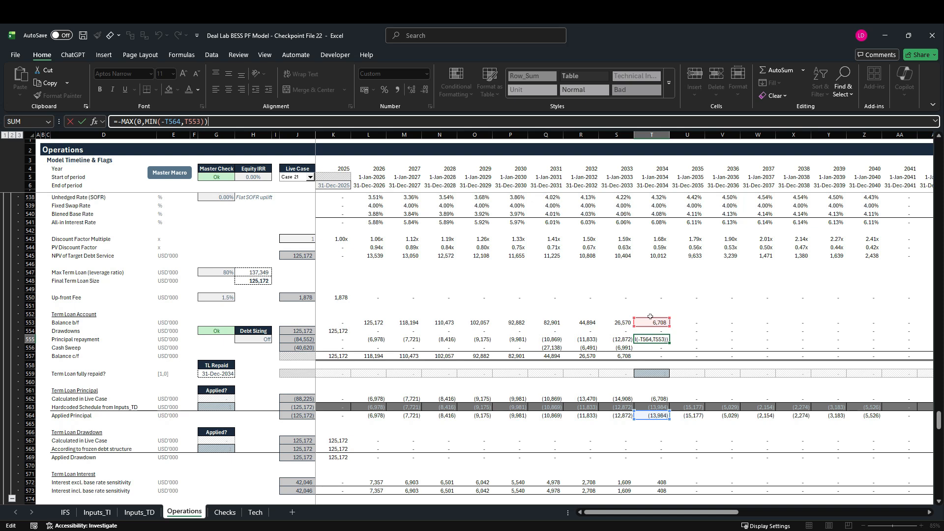
pyautogui.press('Escape')
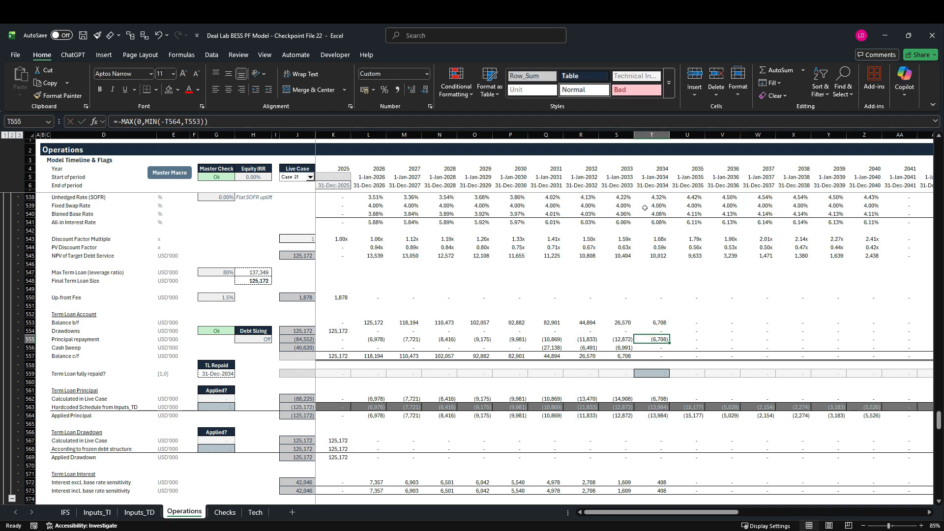
# Examine the 2034 column and the 2025 to 2030 columns before the sweep period, checking the Cash b/f row of the Cash Sweep section.
pyautogui.click(658, 141)
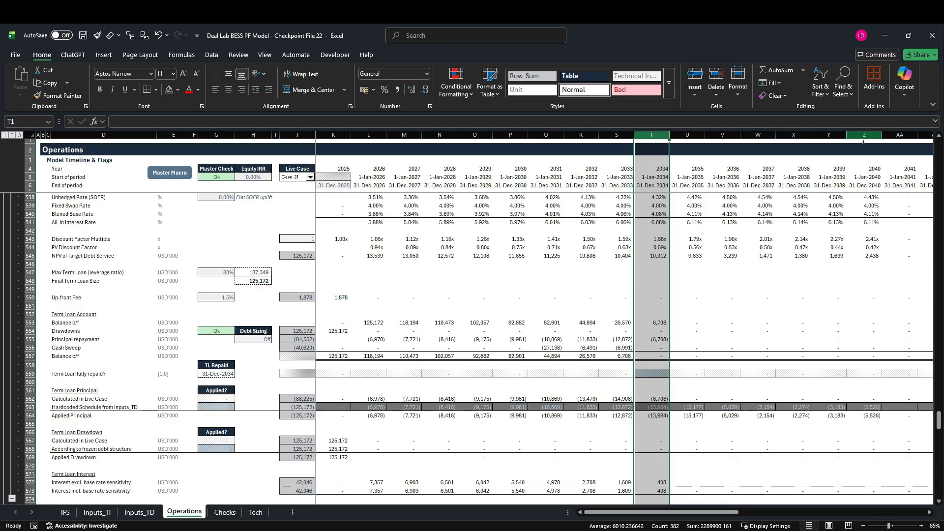
pyautogui.scroll(-9, 576, 326)
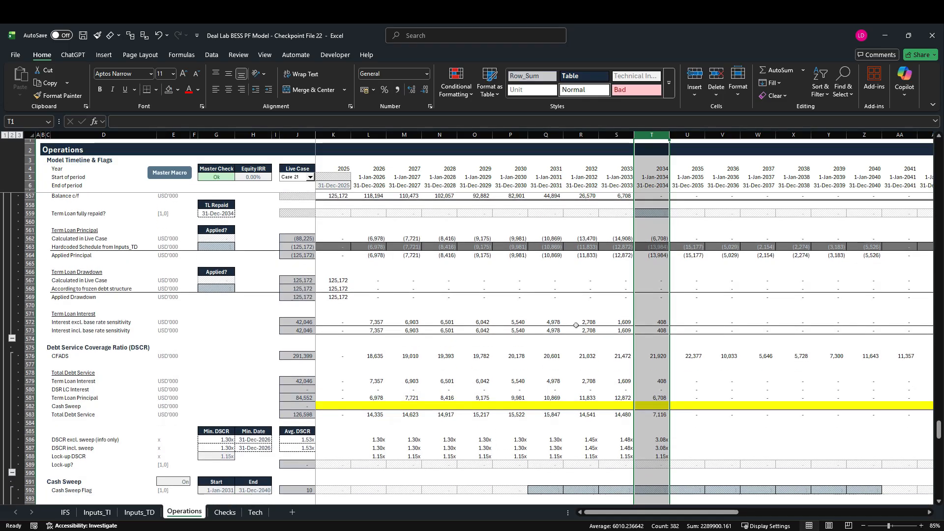
pyautogui.scroll(-4, 576, 326)
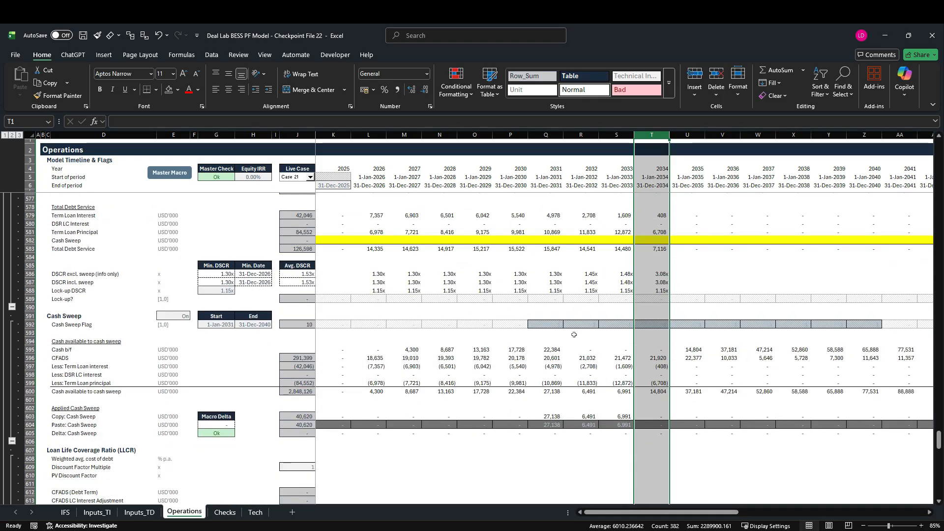
pyautogui.moveTo(333, 135); pyautogui.dragTo(499, 127)
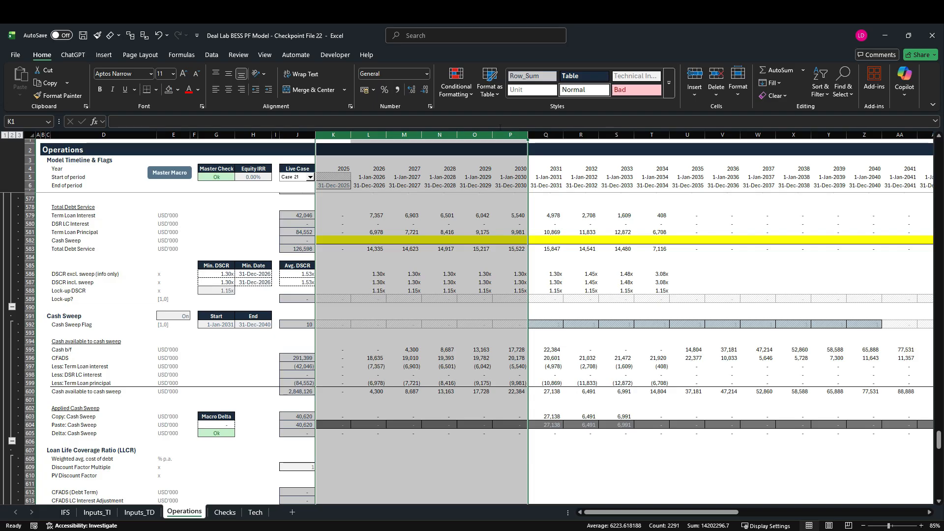
pyautogui.click(326, 352)
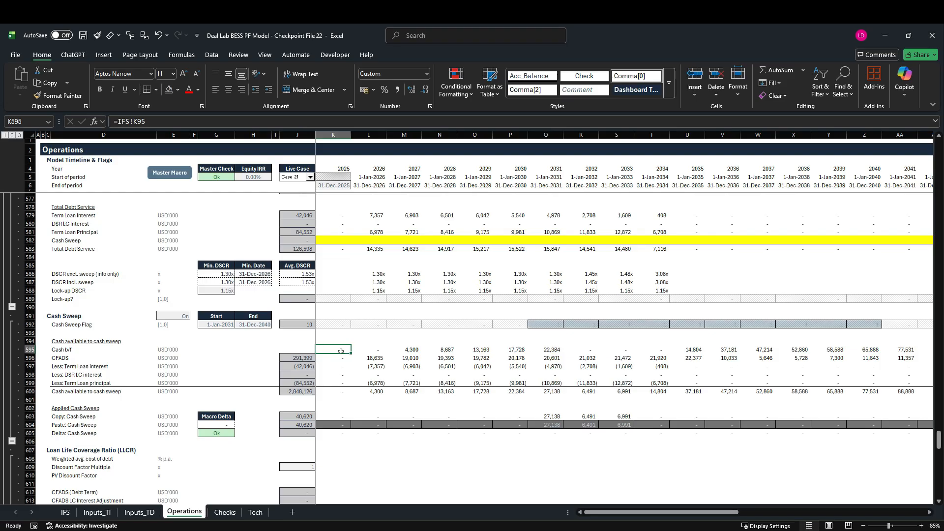
# Overwrite Cash b/f in row 595 with 0 from L595 across the timeline and rerun the Master Macro.
pyautogui.click(380, 351)
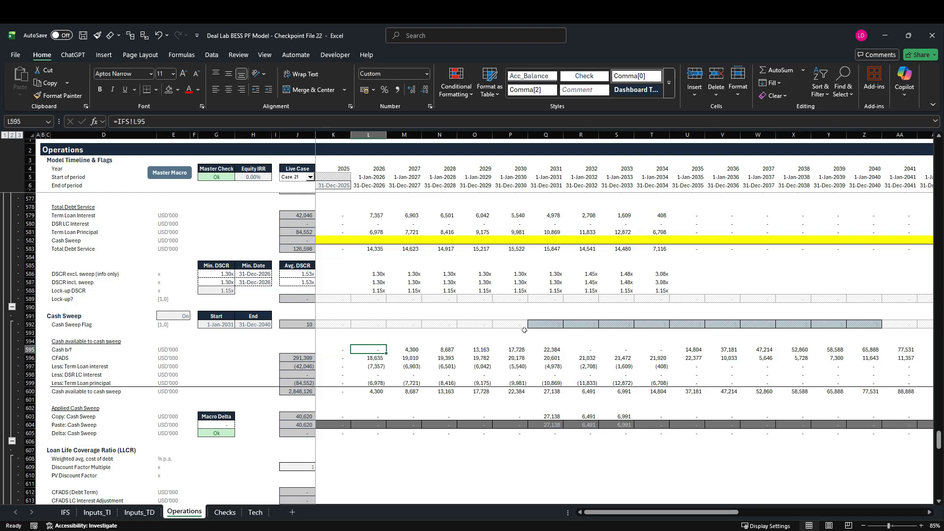
pyautogui.write('0')
pyautogui.hotkey('ctrl', 'Return')
pyautogui.hotkey('ctrl', 'shift', 'Right')
pyautogui.hotkey('ctrl', 'r')
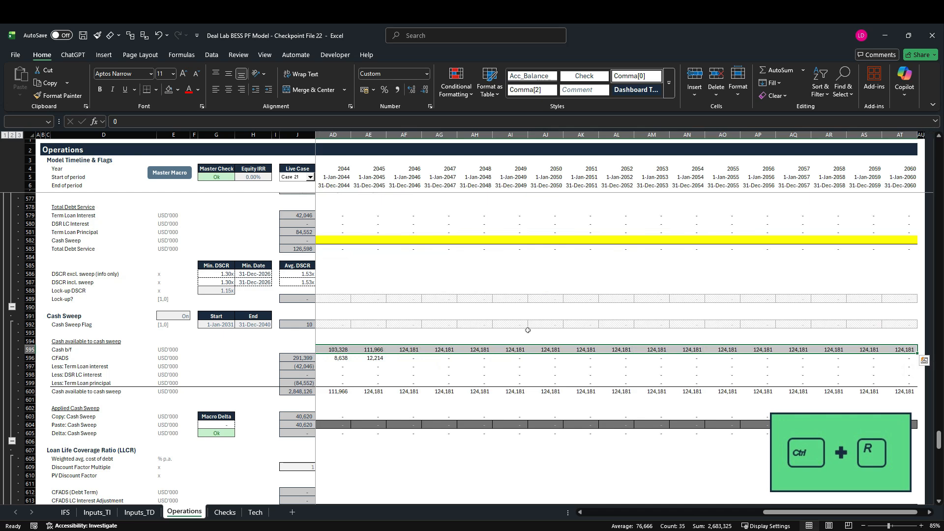
pyautogui.hotkey('ctrl', 'r')
pyautogui.hotkey('ctrl', 'Left')
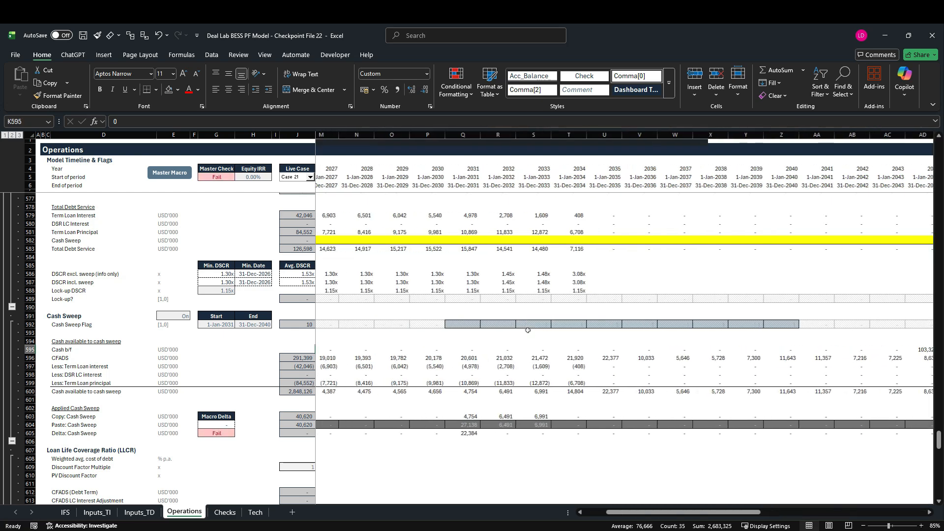
pyautogui.press('Right')
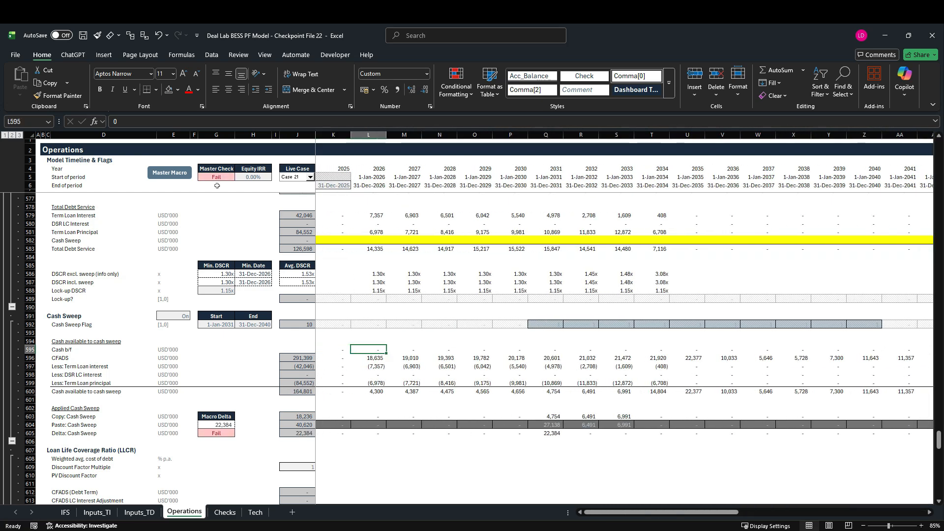
pyautogui.click(168, 173)
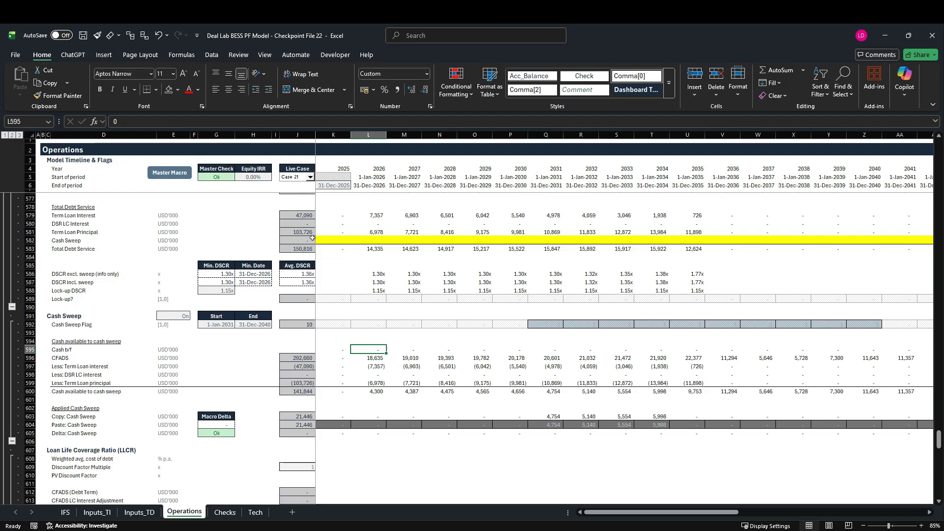
# Highlight the 2031 column and examine it from the Term Loan Account down through the Cash Sweep section.
pyautogui.scroll(4, 654, 352)
pyautogui.scroll(6, 655, 355)
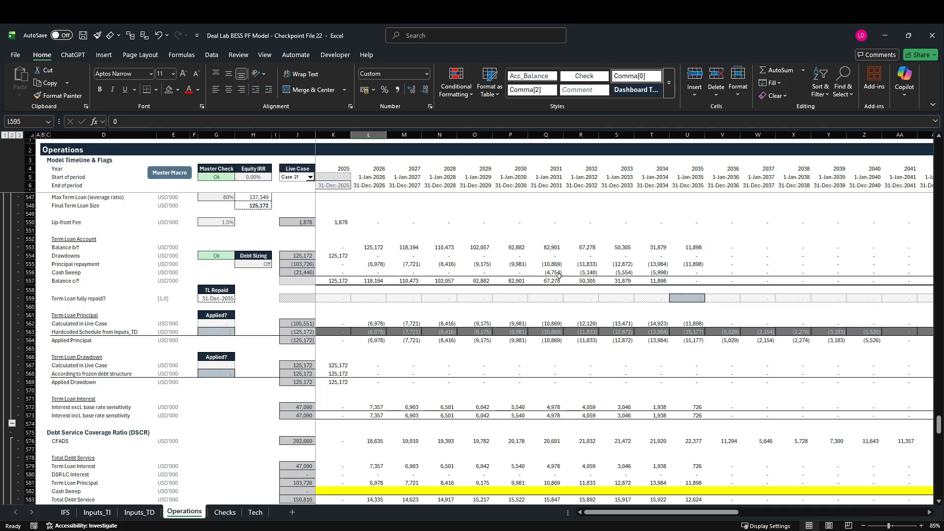
pyautogui.click(553, 139)
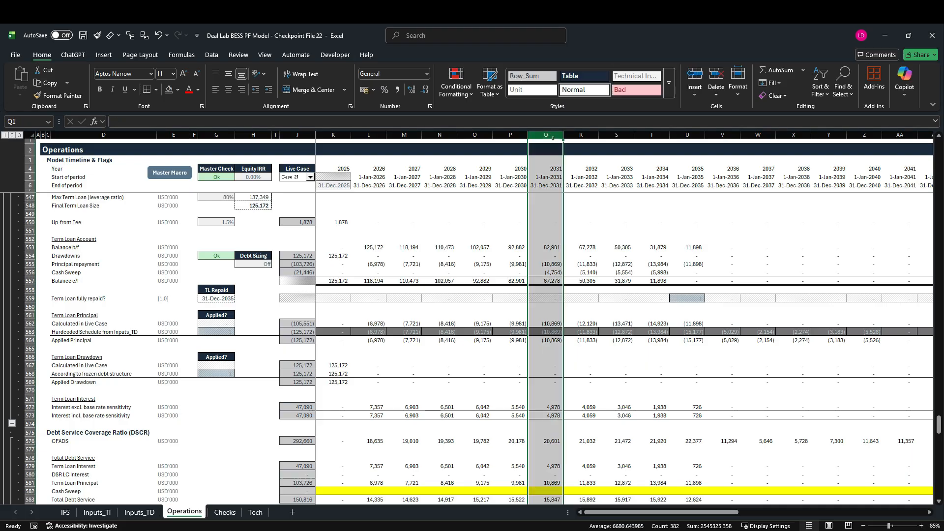
pyautogui.scroll(-8, 532, 341)
pyautogui.scroll(-1, 532, 341)
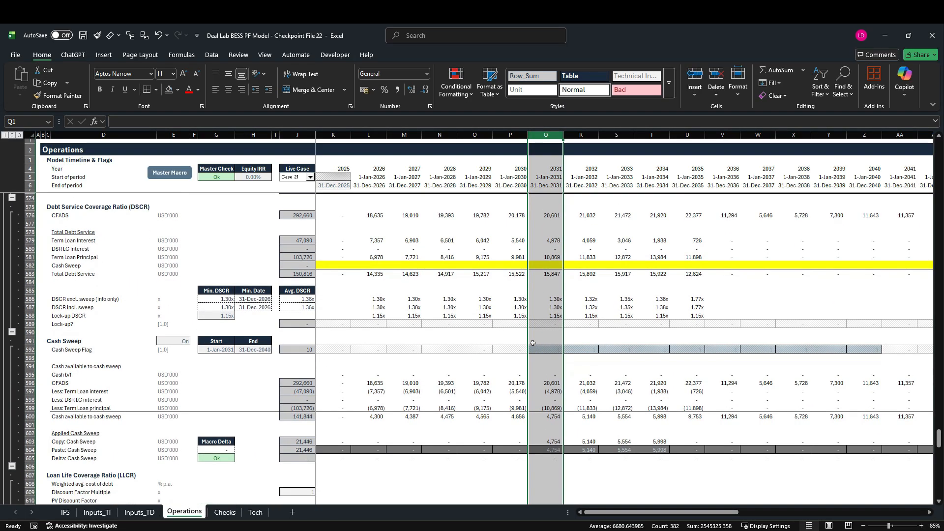
# Copy the Cash b/f link =IFS!K95 from K595 across row 595 of the timeline and rerun the Master Macro.
pyautogui.click(343, 378)
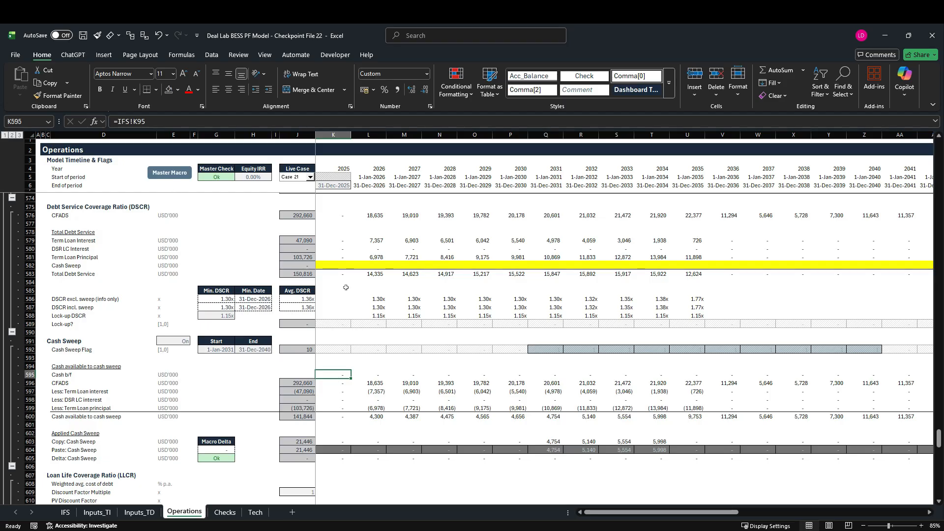
pyautogui.hotkey('ctrl', 'shift', 'Right')
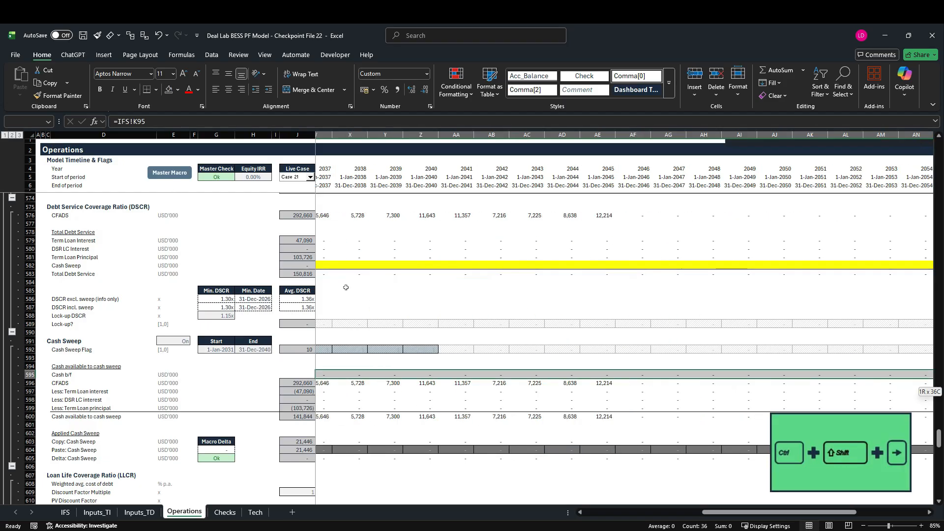
pyautogui.hotkey('ctrl', 'r')
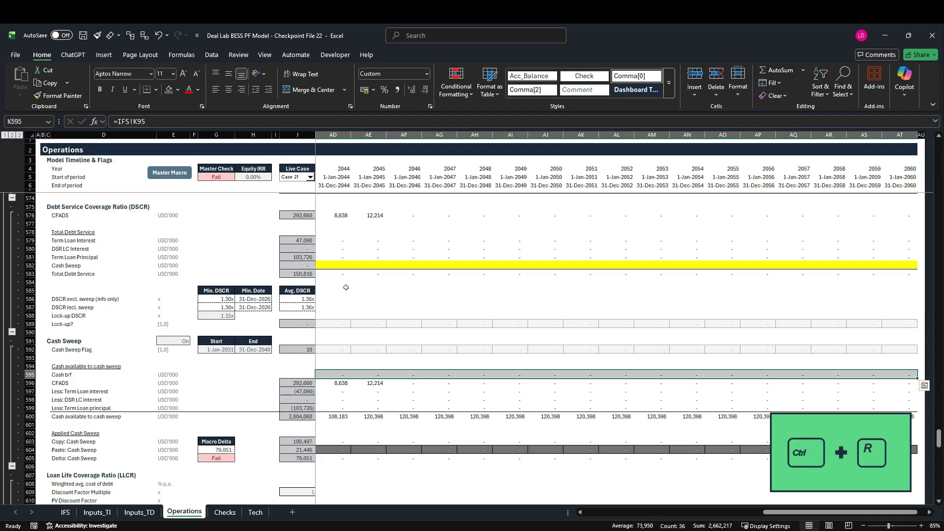
pyautogui.press('Left')
pyautogui.press('Right')
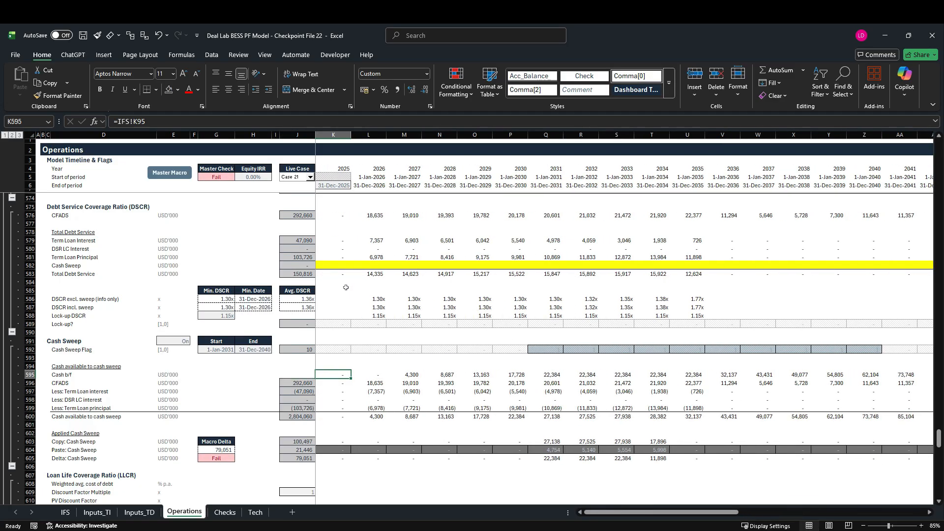
pyautogui.click(164, 175)
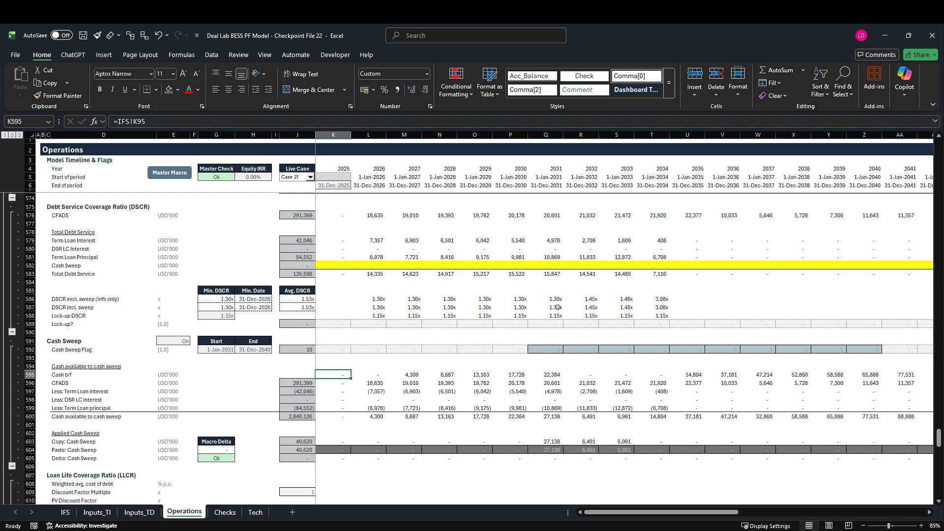
pyautogui.scroll(-1, 508, 363)
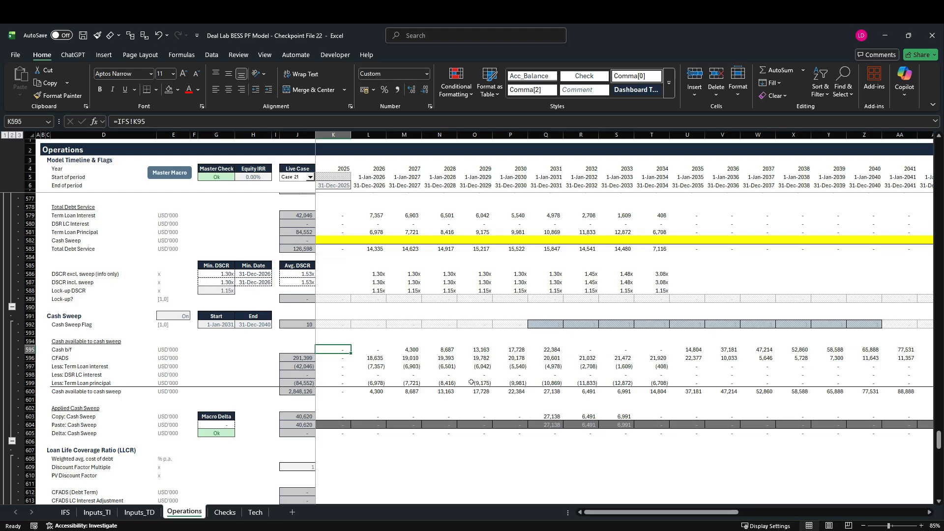
pyautogui.scroll(3, 471, 384)
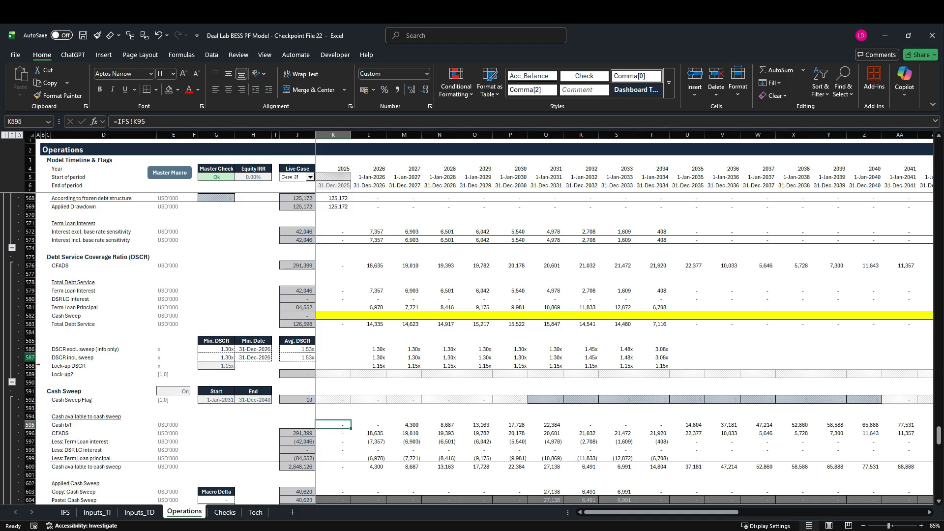
# Link the Cash Sweep line under Total Debt Service to the pasted sweep with =-K604 in K582 and copy it across the timeline.
pyautogui.click(30, 357)
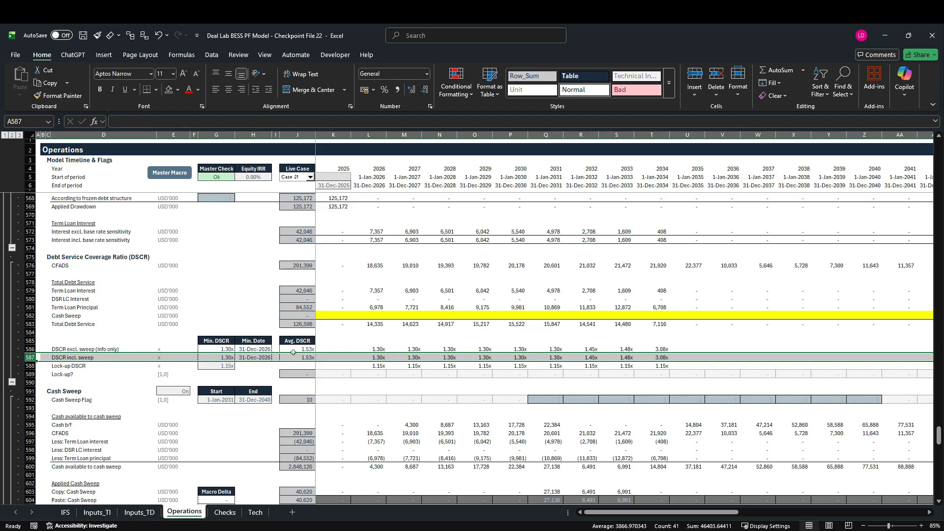
pyautogui.click(339, 315)
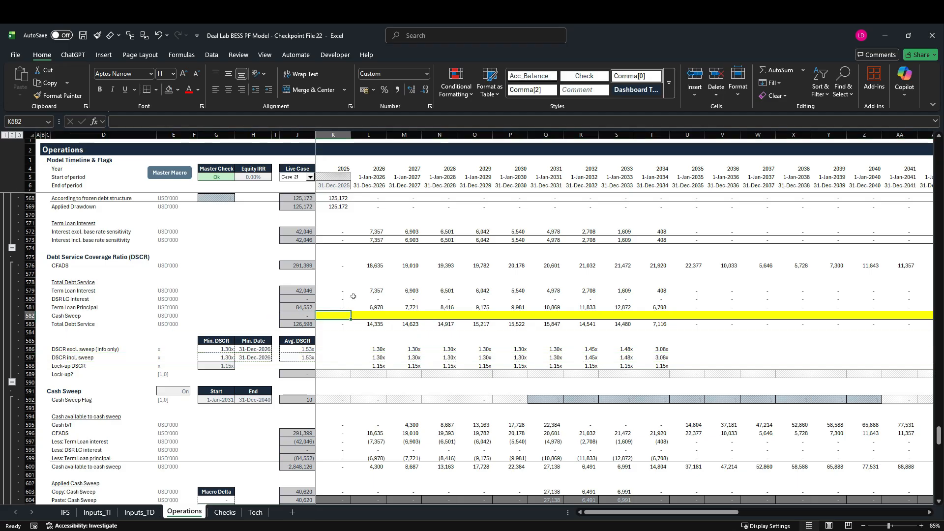
pyautogui.write('=-')
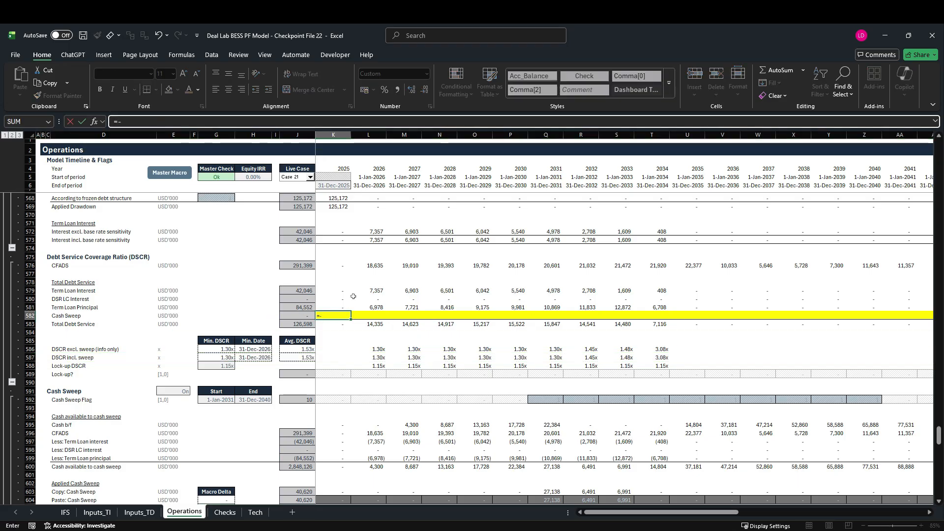
pyautogui.scroll(-4, 354, 297)
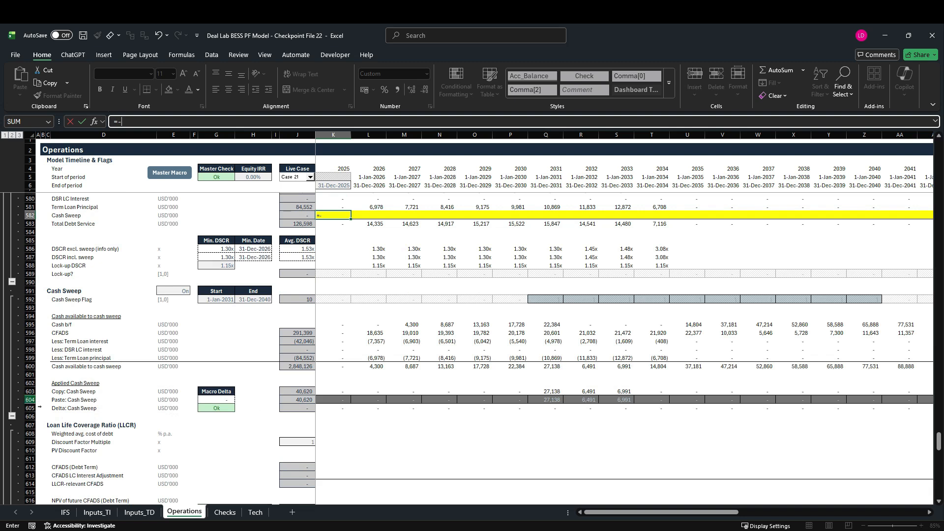
pyautogui.click(334, 399)
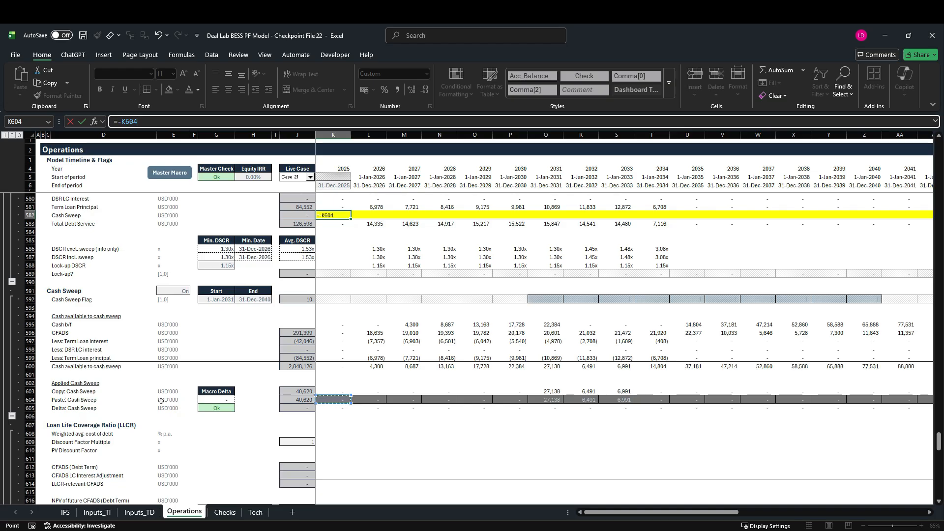
pyautogui.hotkey('ctrl', 'Return')
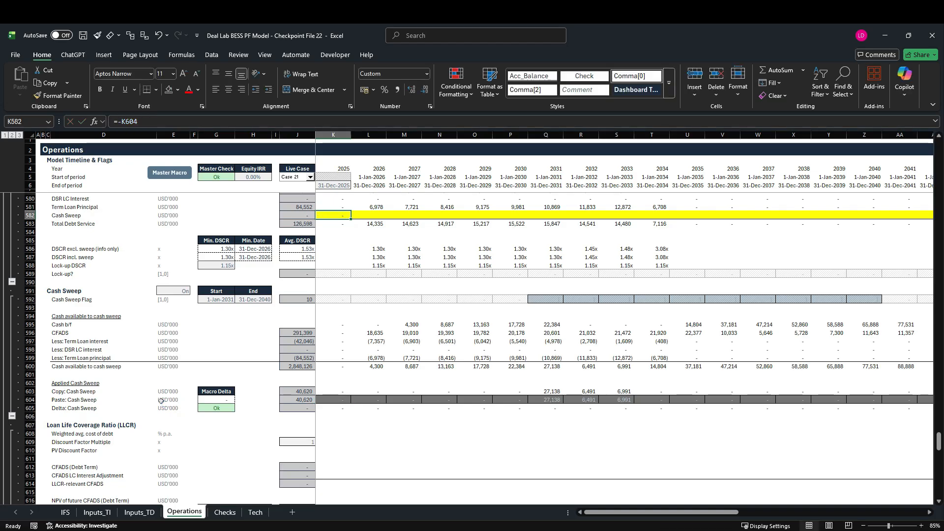
pyautogui.scroll(3, 161, 401)
pyautogui.hotkey('ctrl', 'shift', 'Right')
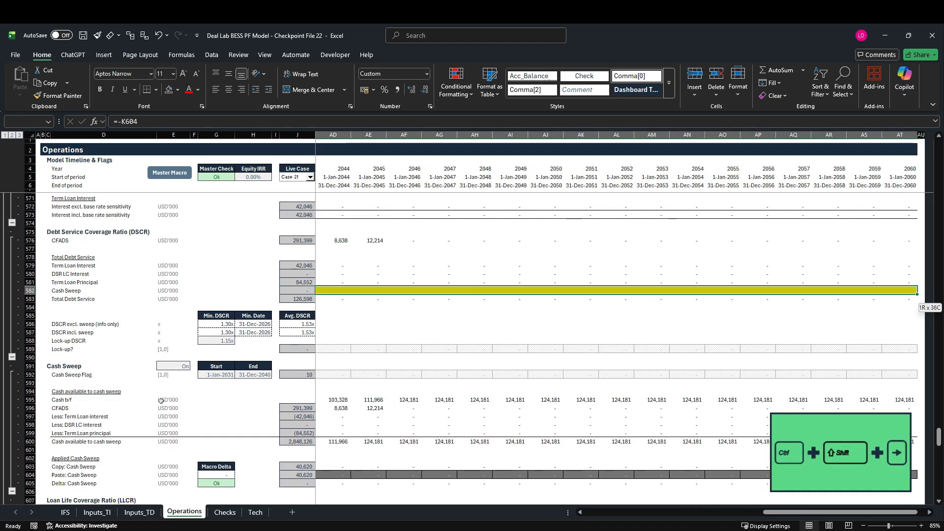
pyautogui.hotkey('shift', 'Left')
pyautogui.hotkey('ctrl', 'r')
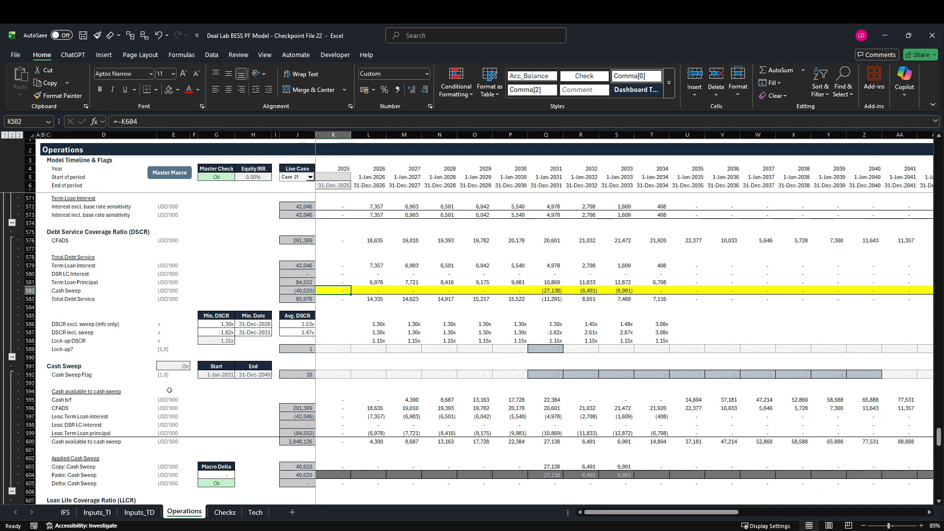
# Remove the minus sign so K582 reads =K604 and copy the formula across row 582.
pyautogui.press('F2')
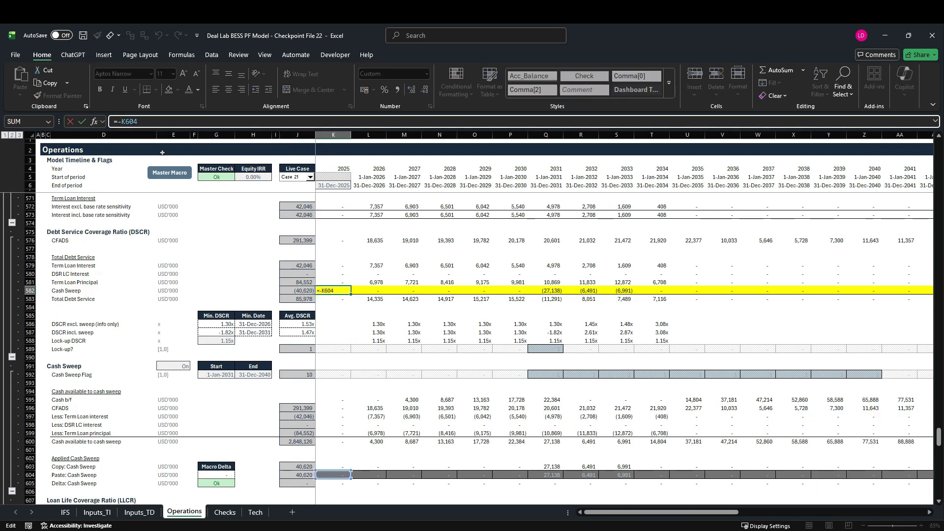
pyautogui.press('BackSpace')
pyautogui.hotkey('ctrl', 'Return')
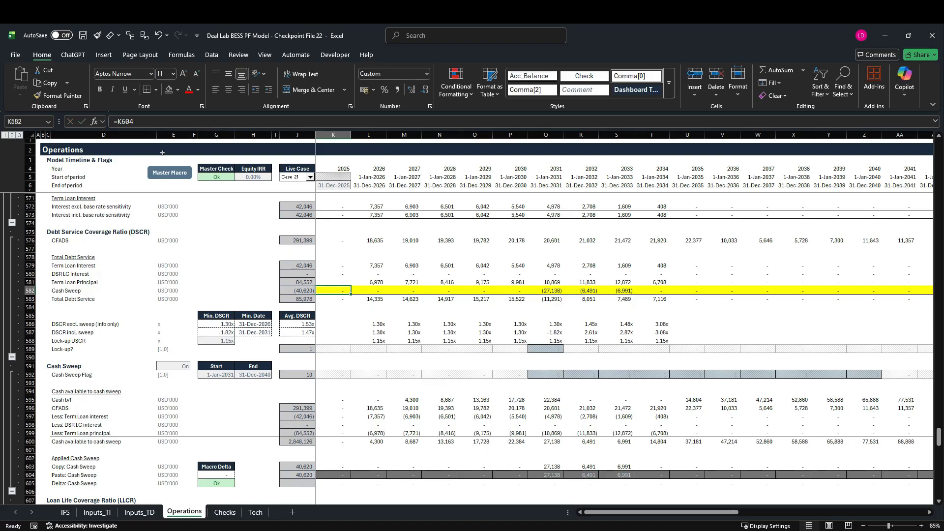
pyautogui.hotkey('ctrl', 'shift', 'Right')
pyautogui.hotkey('ctrl', 'r')
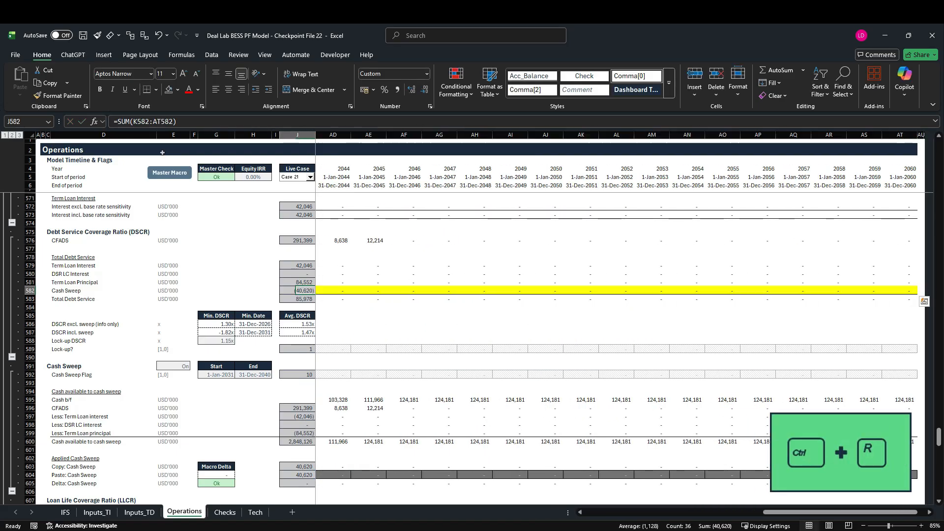
# Clear the yellow fill from the Cash Sweep cells in row 582 across the timeline.
pyautogui.hotkey('shift', 'BackSpace')
pyautogui.hotkey('ctrl', 'shift', 'Right')
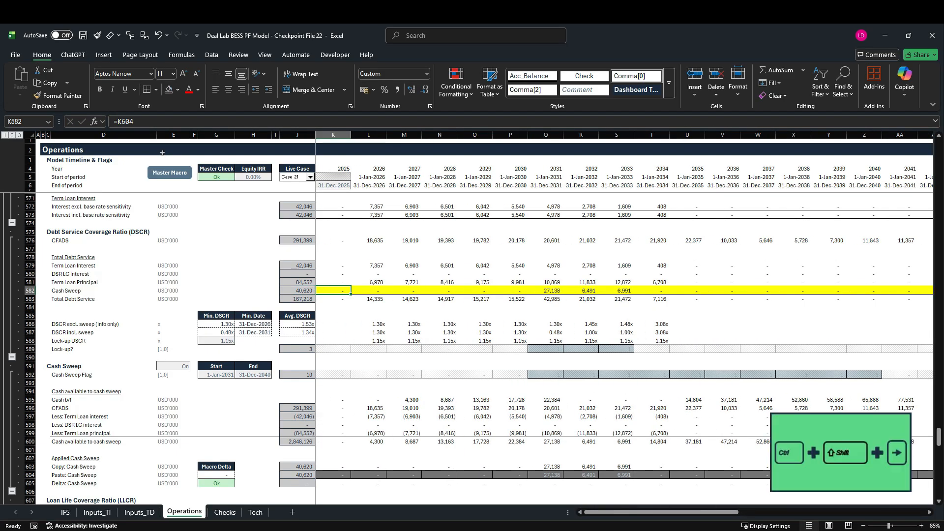
pyautogui.click(179, 90)
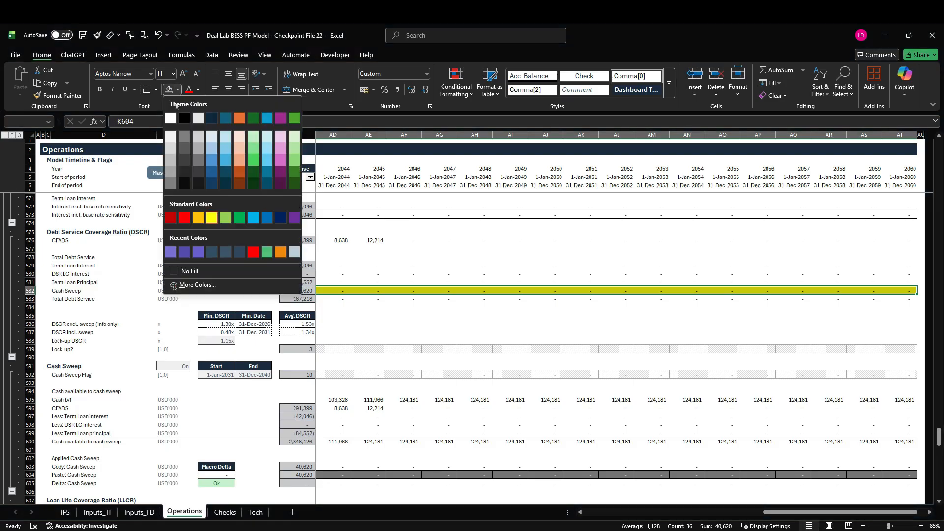
pyautogui.click(246, 270)
pyautogui.hotkey('ctrl', 'shift', 'Left')
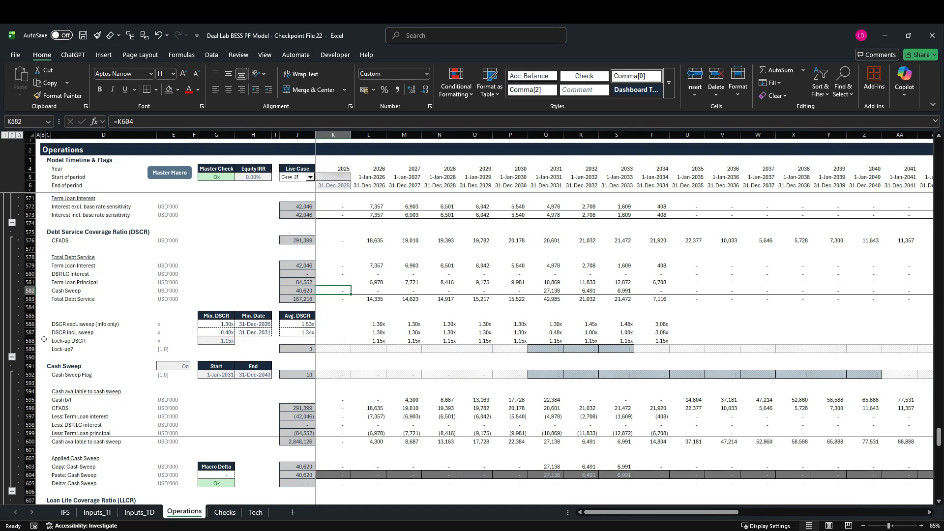
# Examine the DSCR incl. sweep row 587 for the 2032 and 2033 columns and for the 2031 column.
pyautogui.click(30, 332)
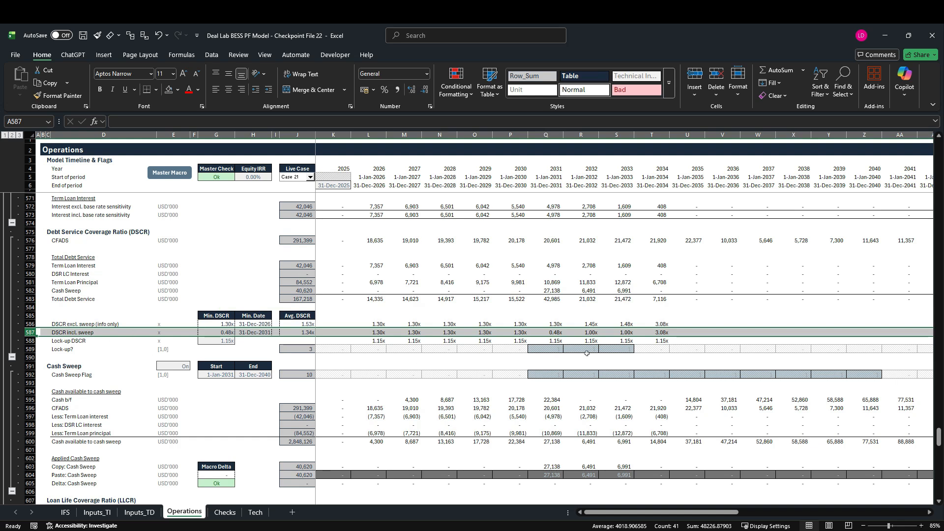
pyautogui.moveTo(588, 138); pyautogui.dragTo(617, 138)
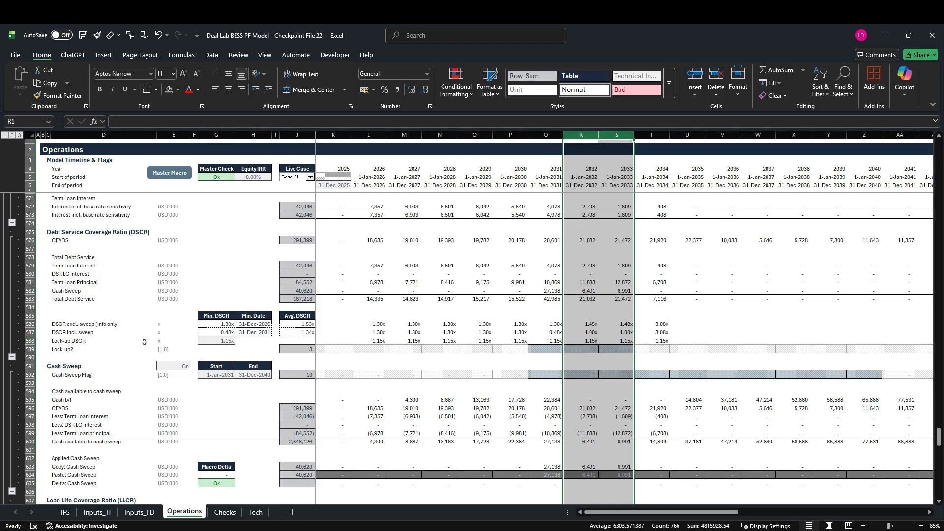
pyautogui.click(550, 135)
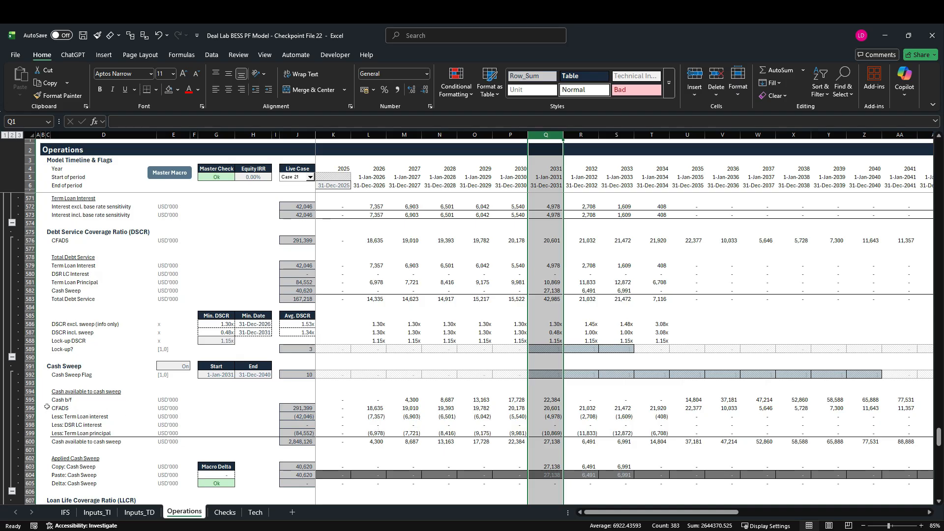
# Set Cash b/f back to 0 from L595 across the timeline and rerun the Master Macro.
pyautogui.click(338, 402)
pyautogui.click(373, 400)
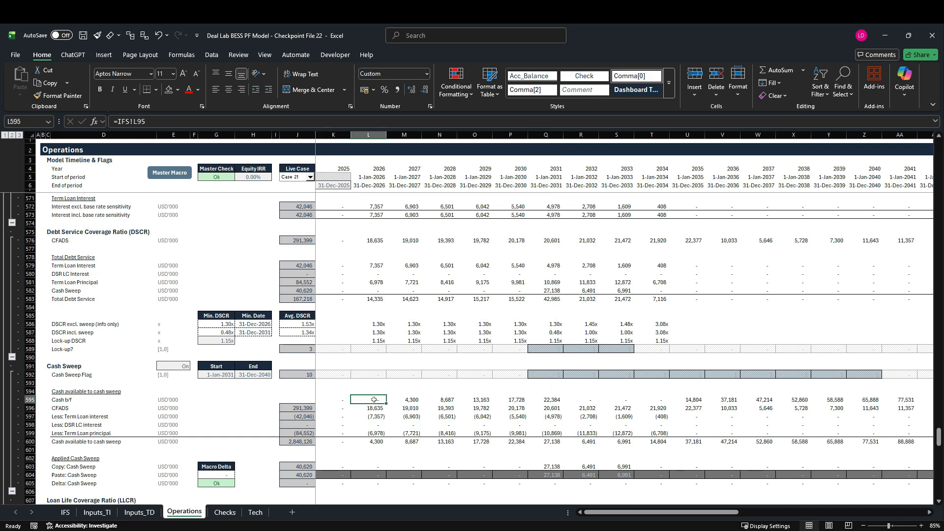
pyautogui.hotkey('ctrl', 'shift', 'Right')
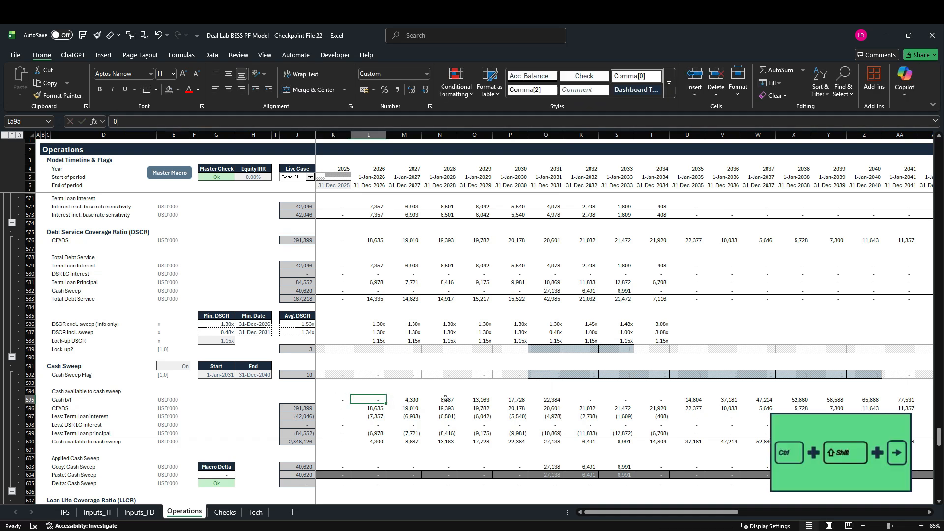
pyautogui.hotkey('ctrl', 'r')
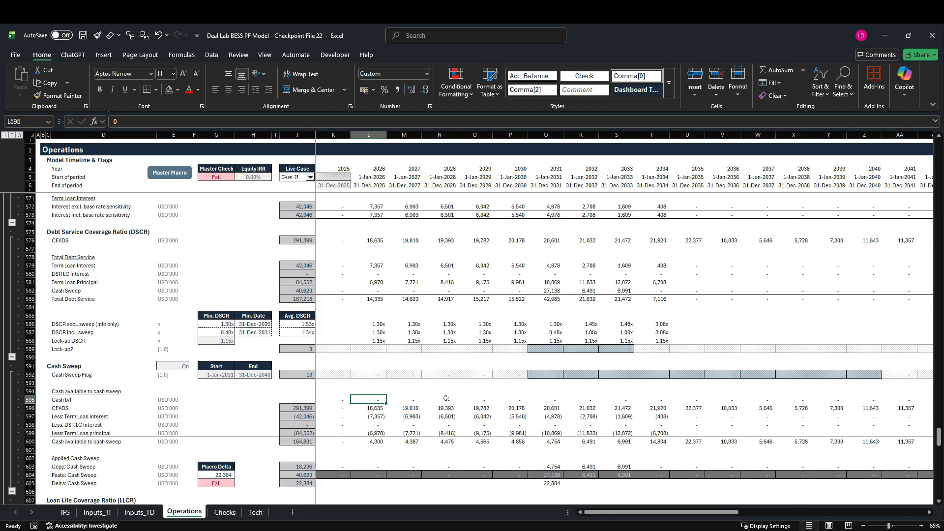
pyautogui.click(168, 174)
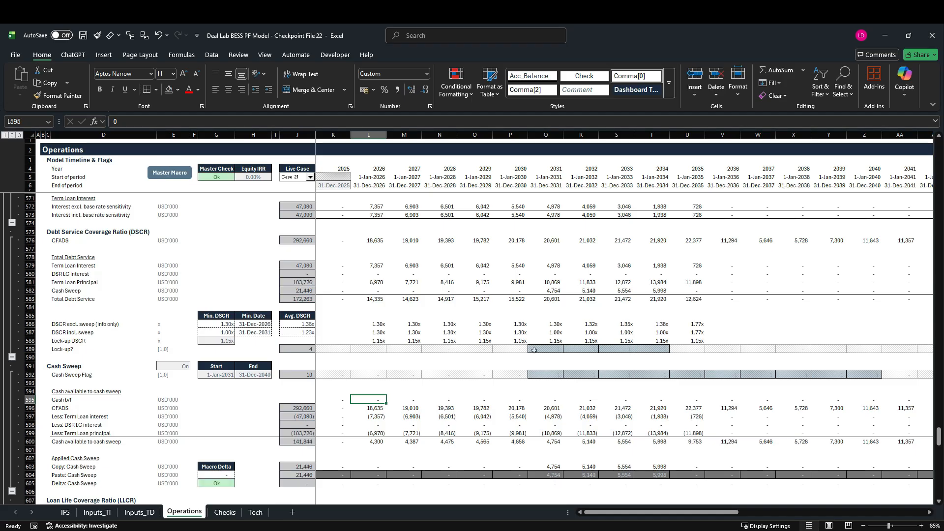
# Examine the DSCR incl. sweep row 587 against the Term Loan Account and Total Debt Service, including the 2035 column.
pyautogui.click(31, 333)
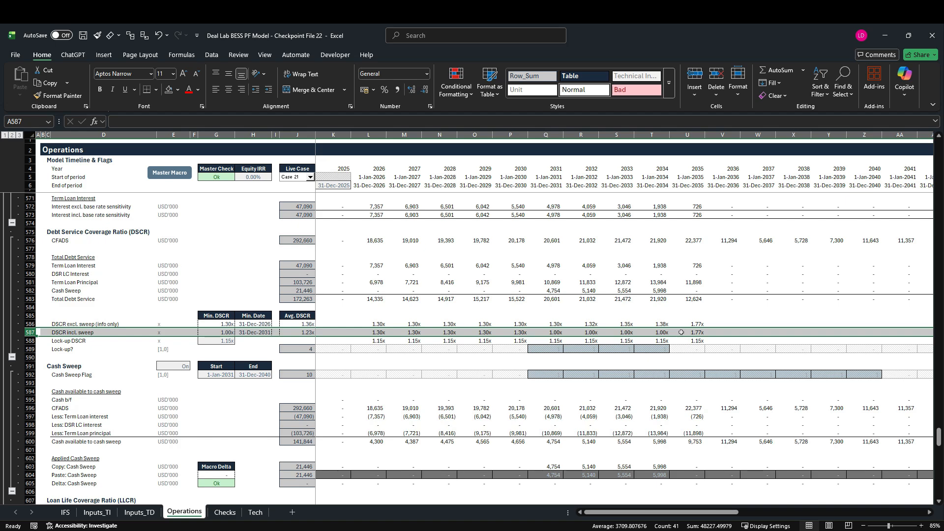
pyautogui.scroll(8, 681, 333)
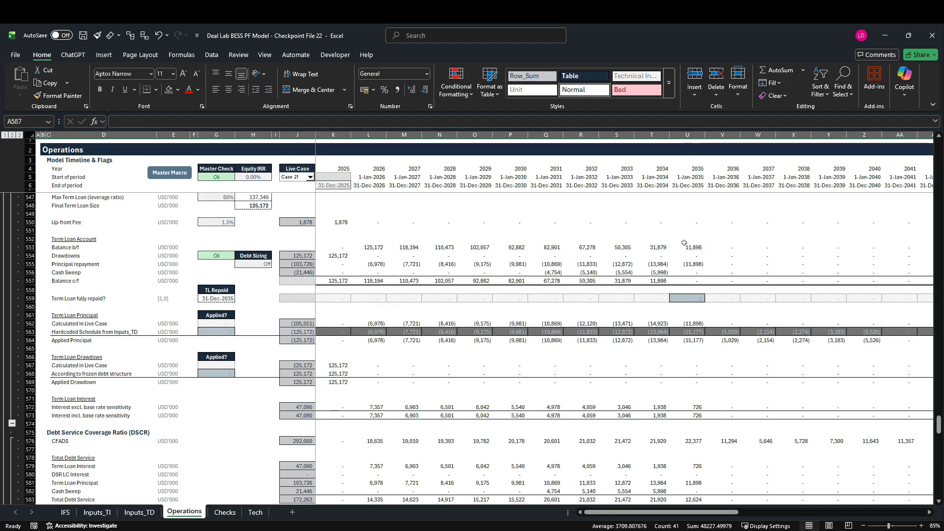
pyautogui.scroll(-6, 686, 246)
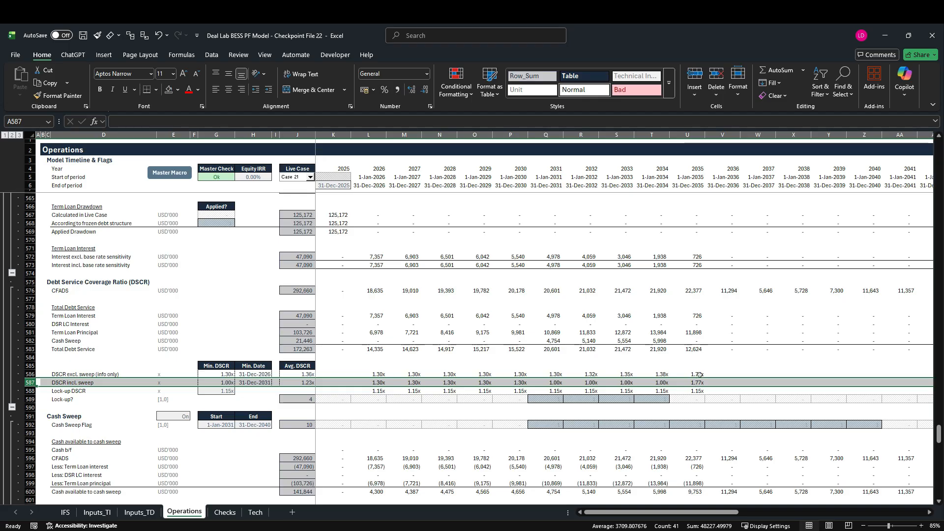
pyautogui.scroll(-2, 629, 425)
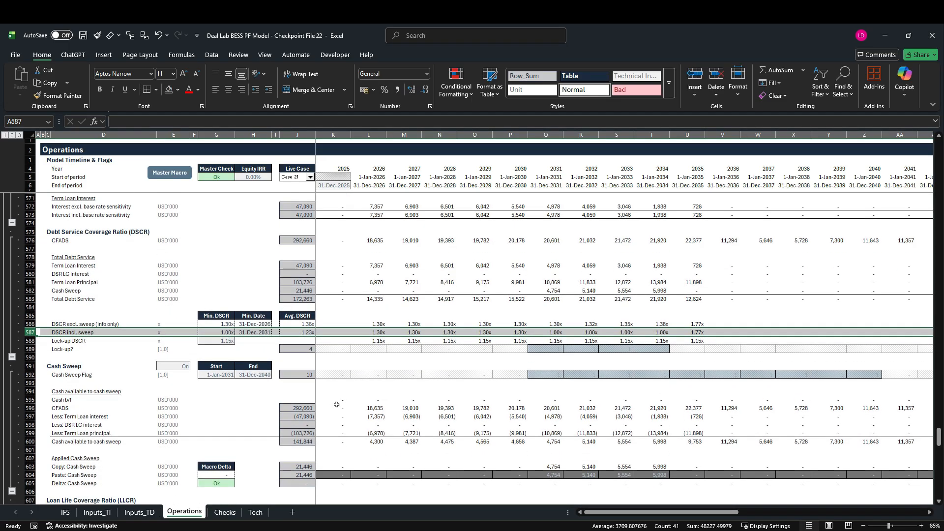
# Fill the Cash b/f link =IFS!K95 from K595 across the timeline in row 595 and rerun the Master Macro.
pyautogui.click(337, 402)
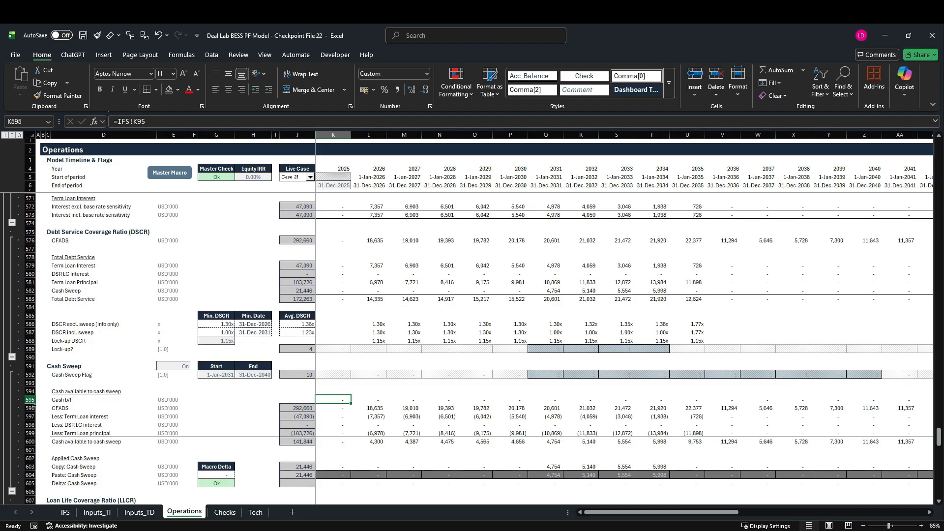
pyautogui.click(31, 401)
pyautogui.click(336, 399)
pyautogui.hotkey('ctrl', 'shift', 'Right')
pyautogui.hotkey('ctrl', 'r')
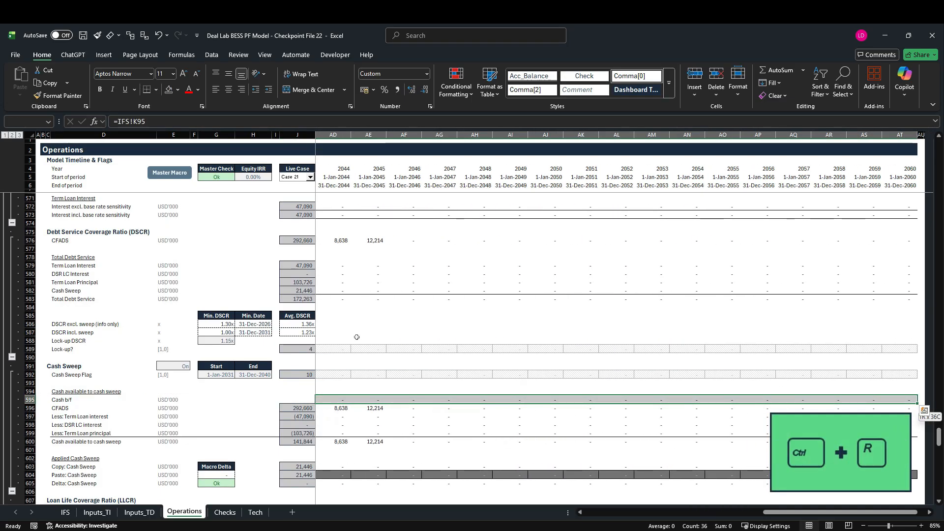
pyautogui.press('Home')
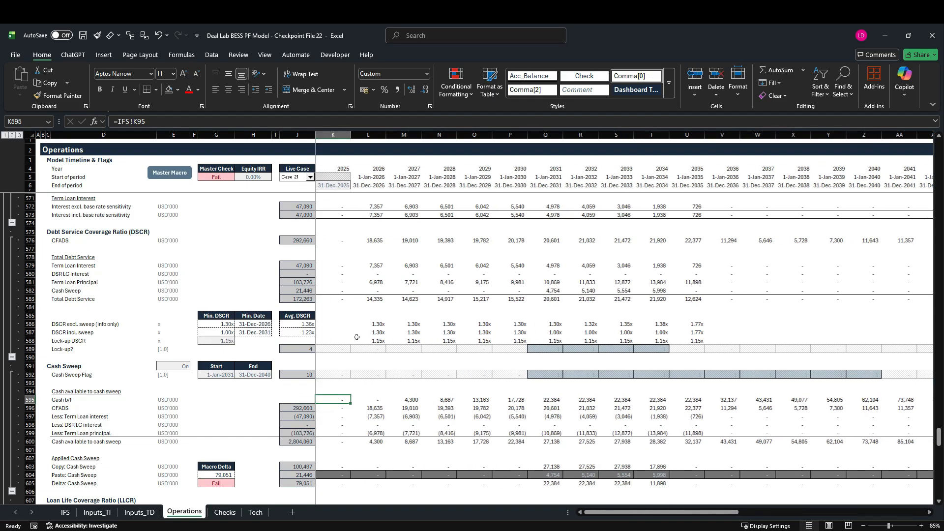
pyautogui.click(176, 176)
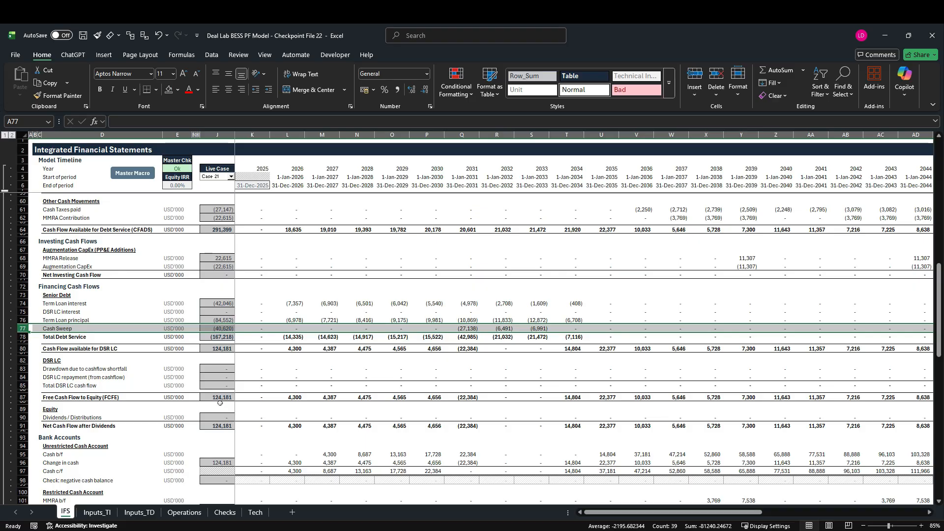
# Examine the cash flow statement on the IFS sheet, focusing on the 2031 column and its Free Cash Flow to Equity in Q87.
pyautogui.scroll(7, 220, 403)
pyautogui.scroll(10, 223, 425)
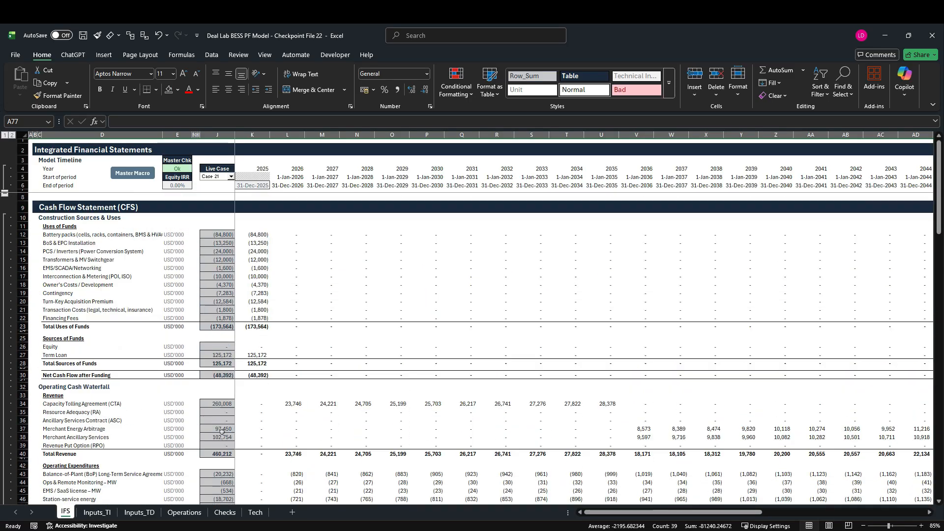
pyautogui.scroll(-6, 223, 431)
pyautogui.scroll(-10, 223, 431)
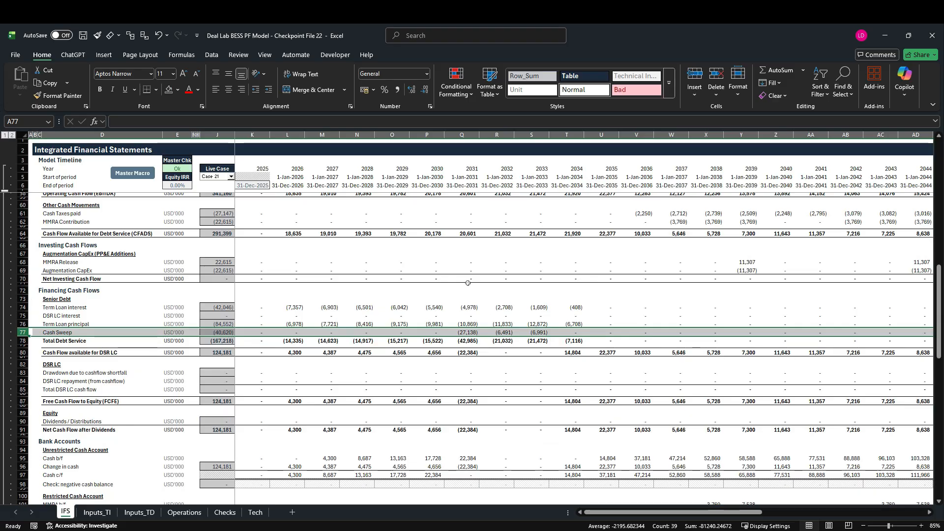
pyautogui.click(469, 137)
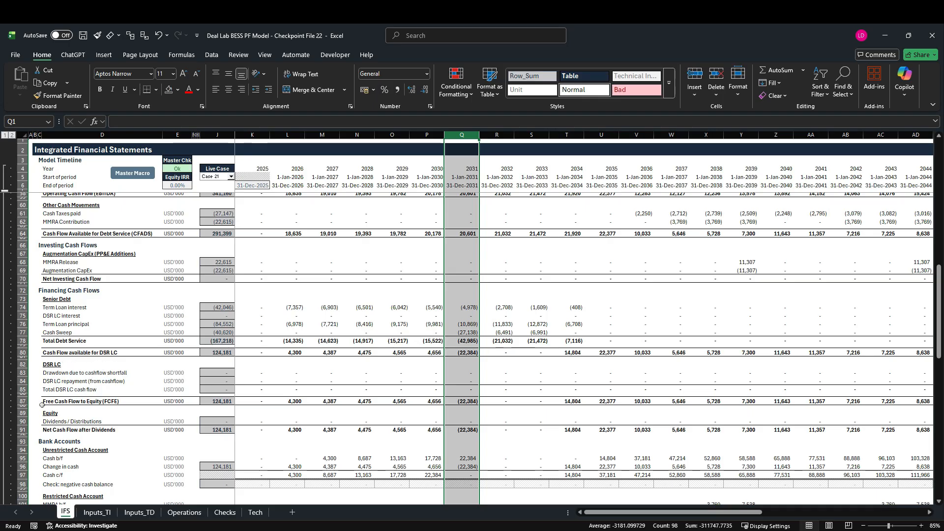
pyautogui.click(462, 401)
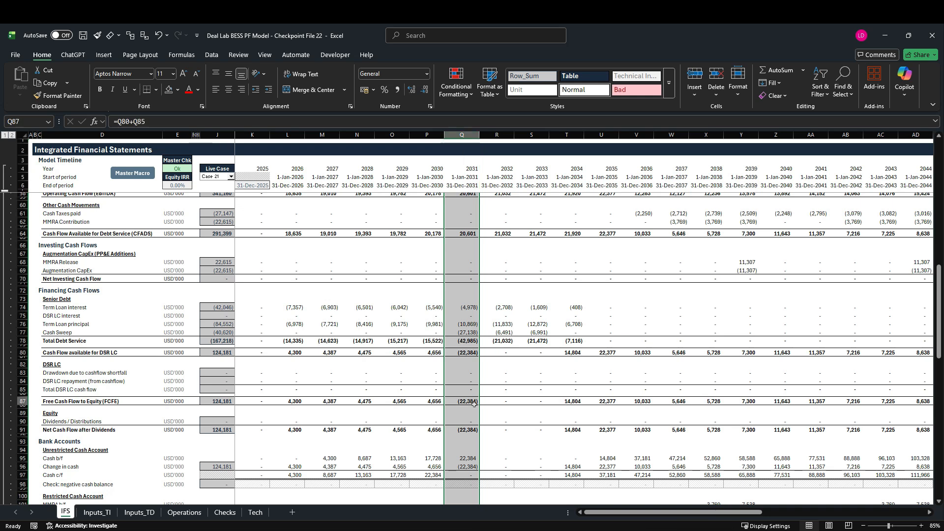
pyautogui.scroll(-2, 437, 396)
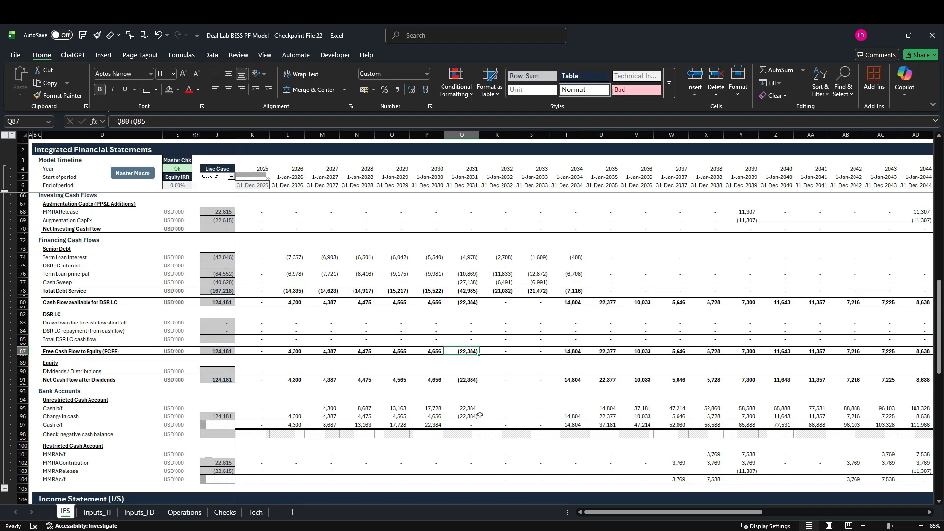
# Review the 2031 to 2034 columns of the IFS sheet, and return to the Cash Sweep and Loan Life Coverage Ratio sections on Operations.
pyautogui.click(471, 137)
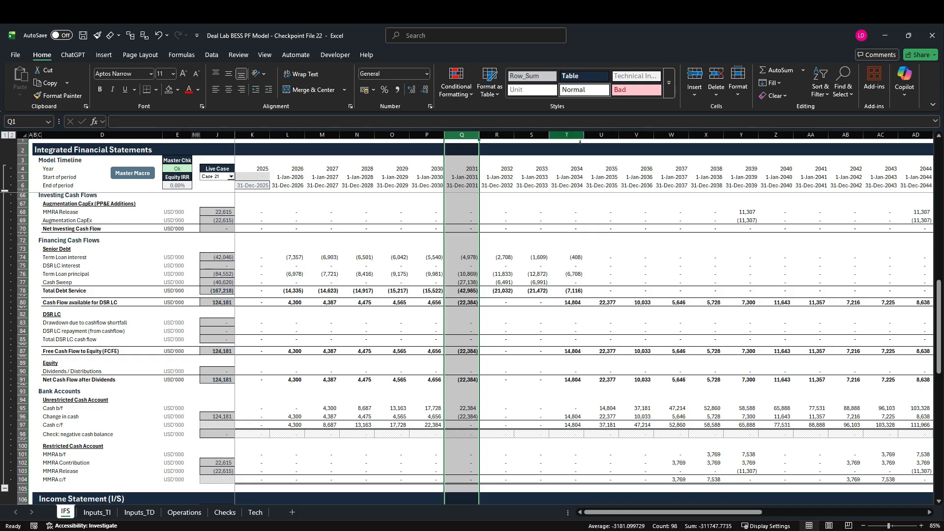
pyautogui.click(574, 142)
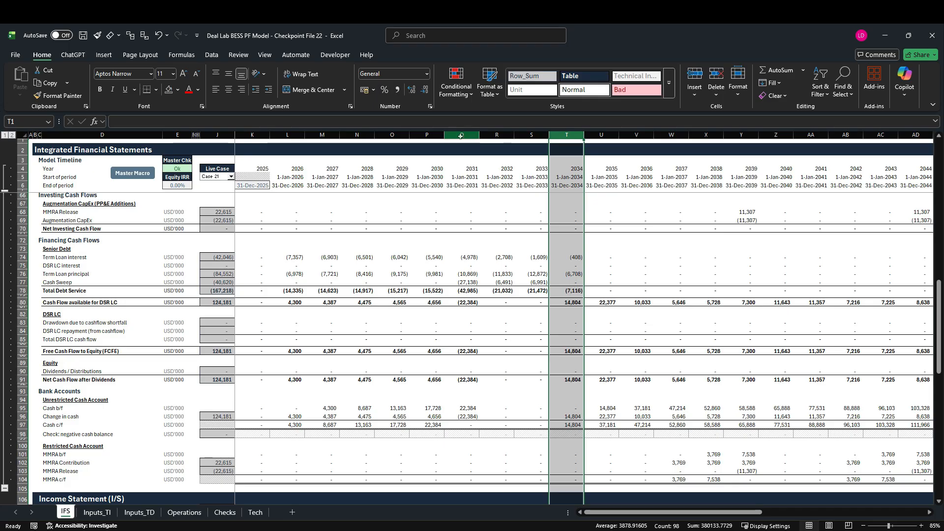
pyautogui.moveTo(463, 138); pyautogui.dragTo(568, 143)
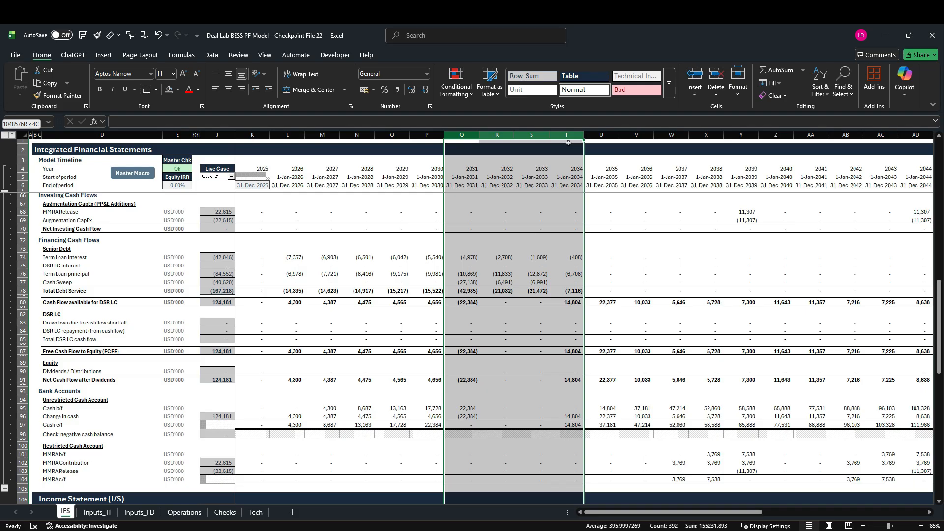
pyautogui.moveTo(568, 143); pyautogui.dragTo(568, 142)
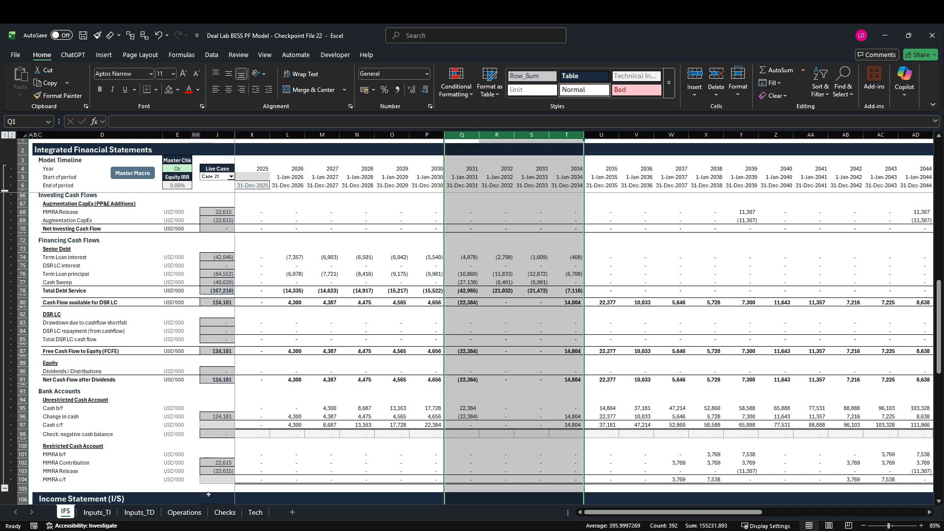
pyautogui.click(176, 513)
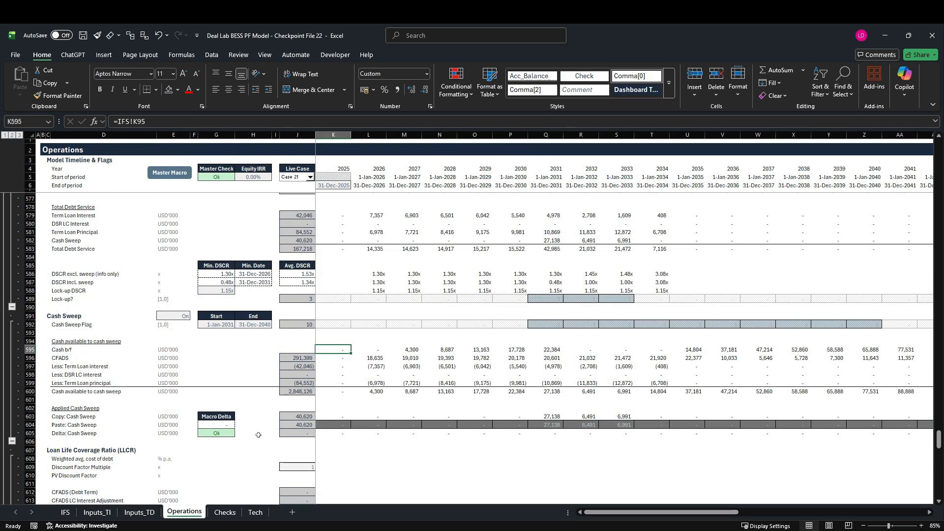
pyautogui.scroll(-4, 260, 435)
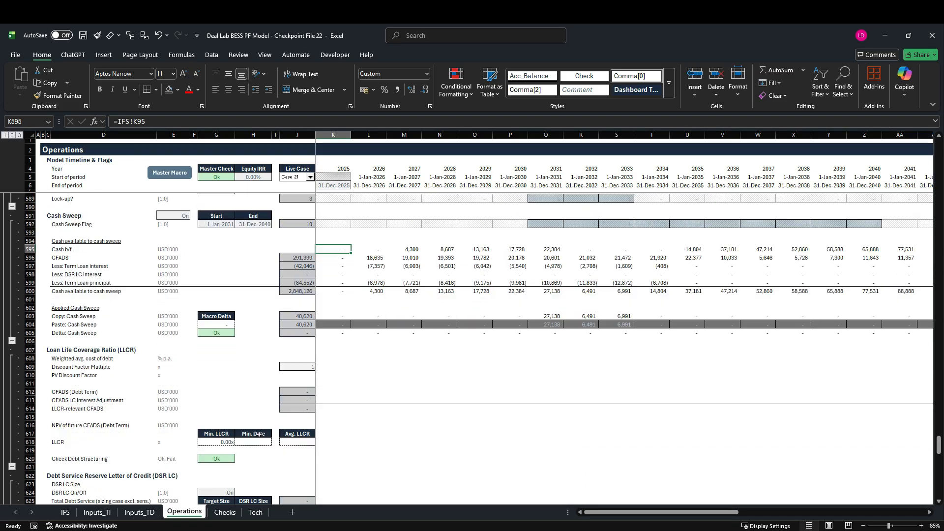